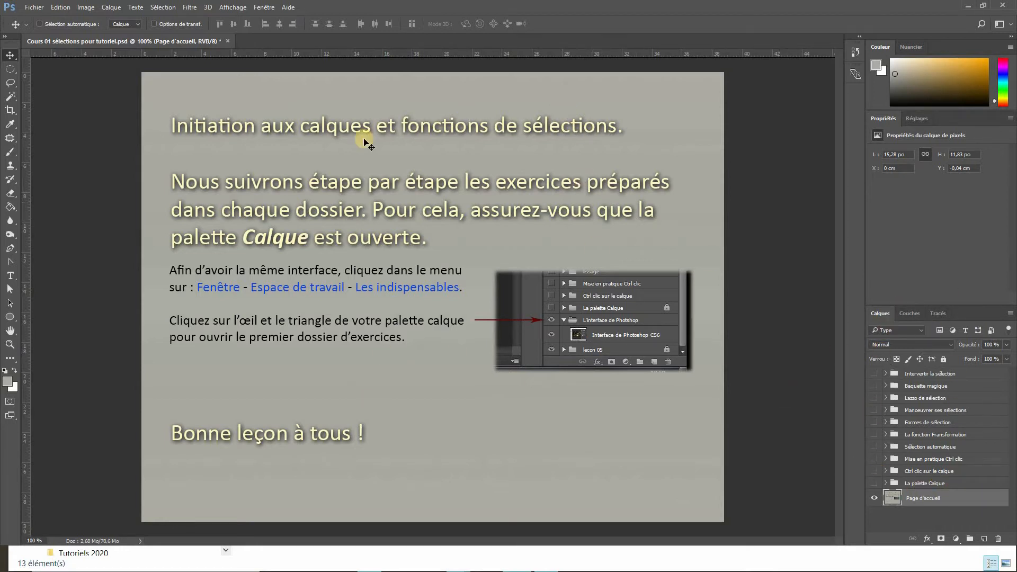
- Enlarge the Layers panel by raising its upper edge
drag(962, 306, 948, 204)
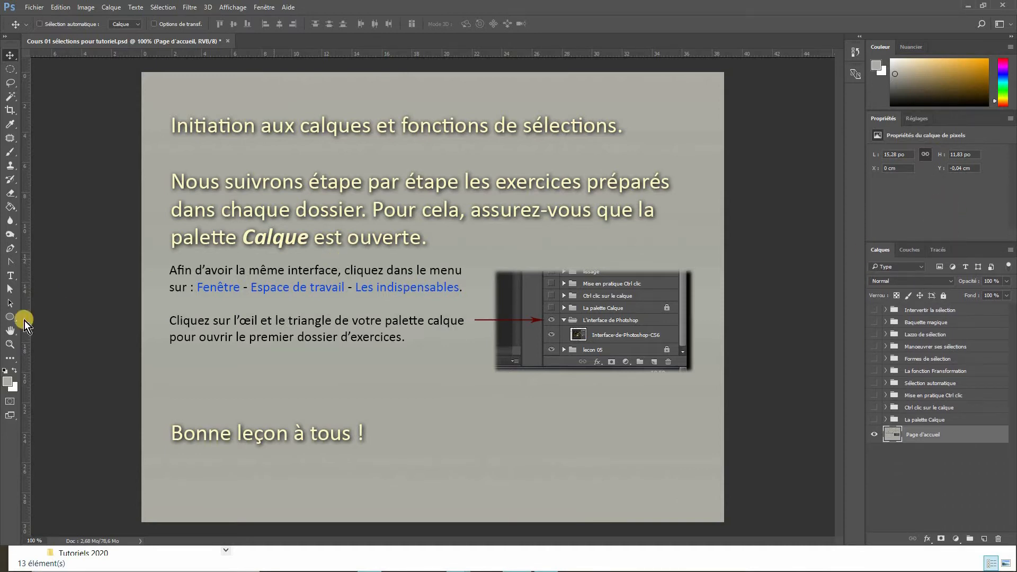
- Zoom in on the welcome page instructions with the Zoom tool and return to 100%
click(10, 345)
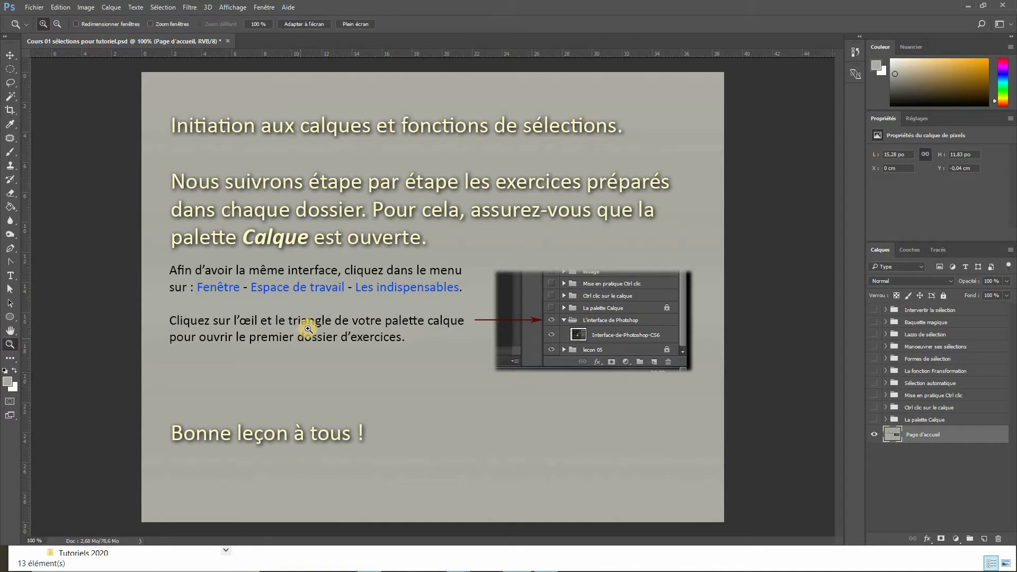
drag(308, 329, 319, 325)
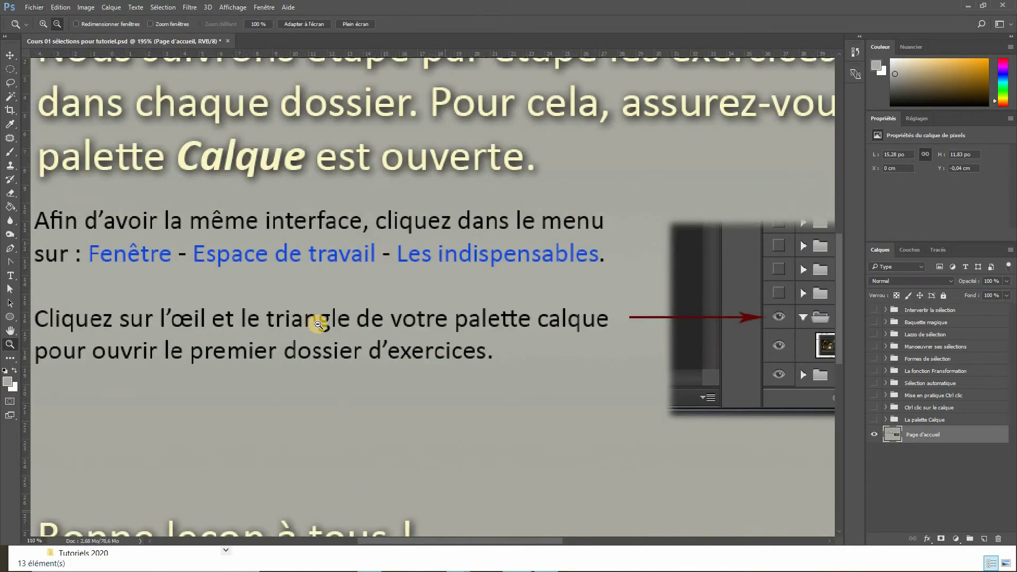
alt+click(318, 325)
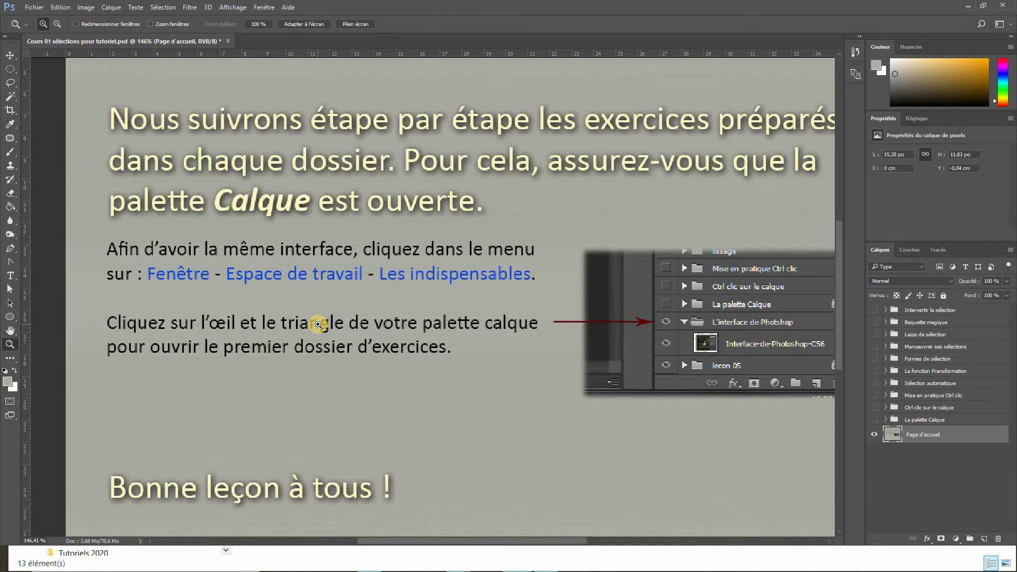
alt+click(318, 325)
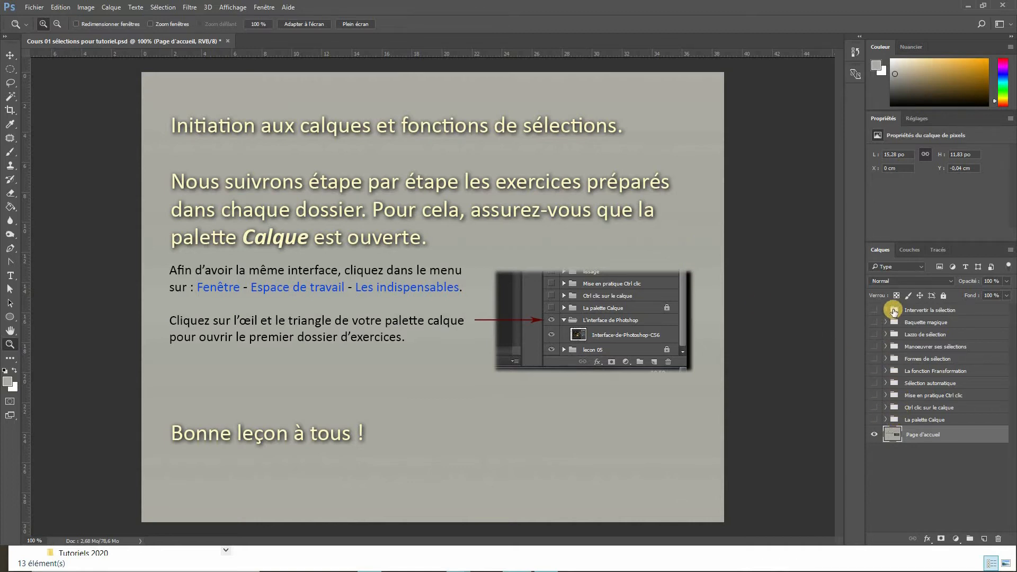
- Make the La palette Calque folder visible, expand it and scroll its layers into view
click(874, 420)
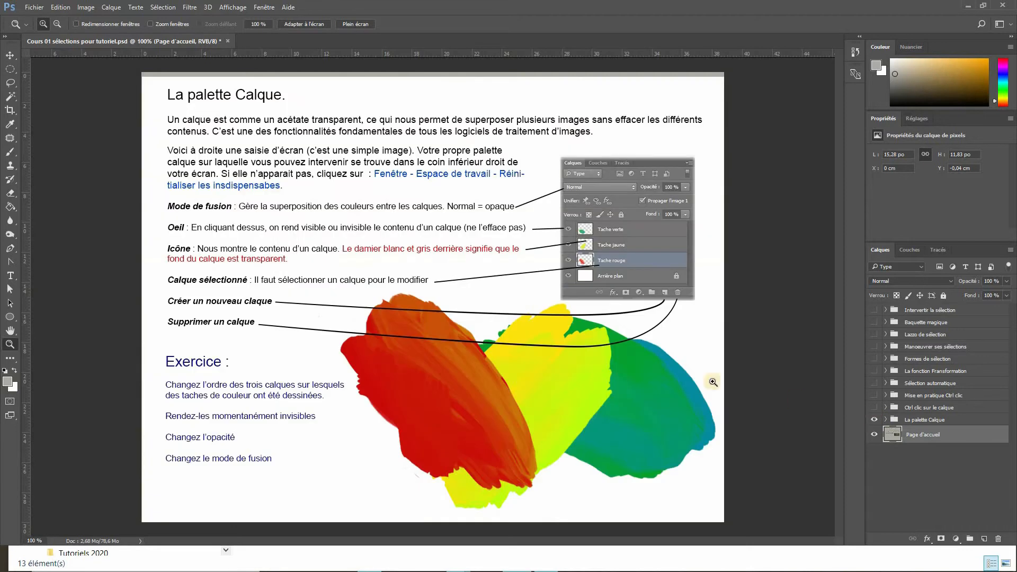
click(885, 420)
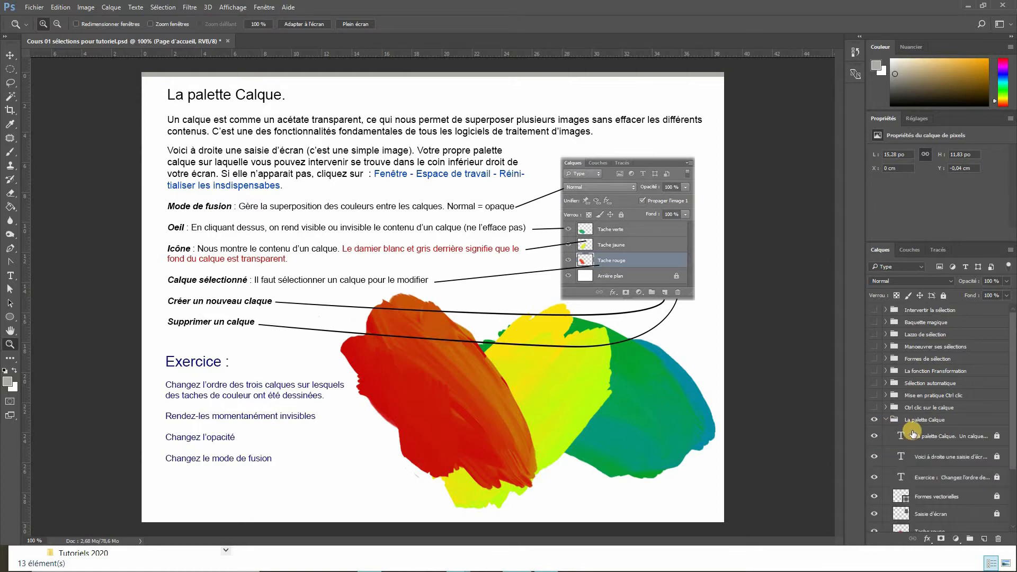
drag(1011, 419, 1012, 464)
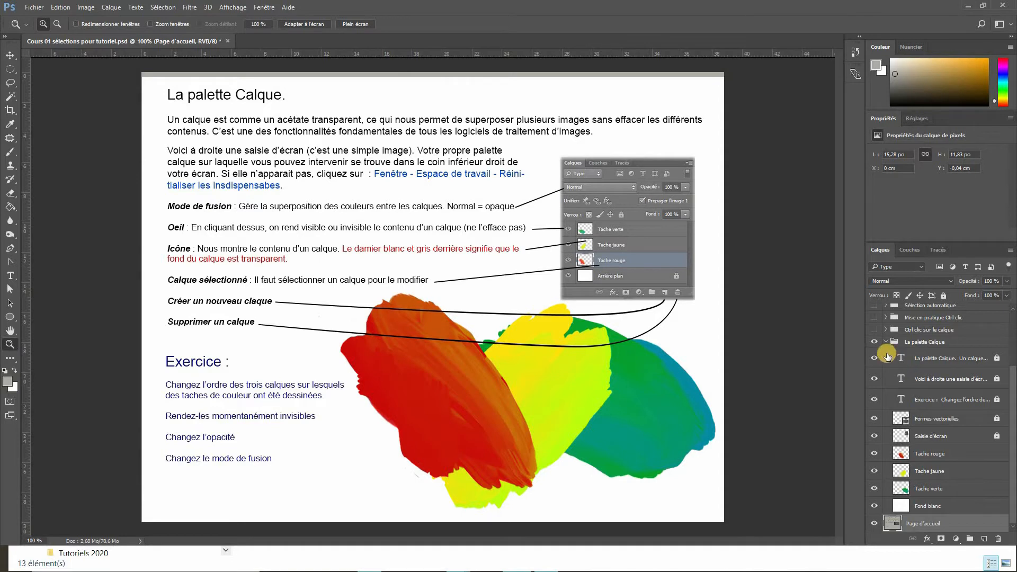
- Hide the three text layers, the Formes vectorielles layer and the Saisie d'écran layer
drag(875, 359, 874, 398)
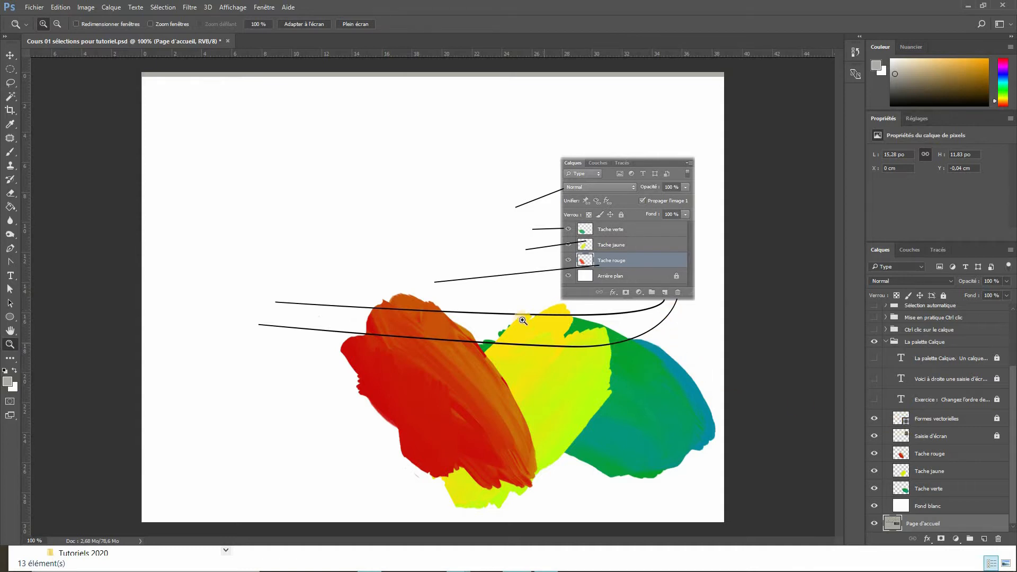
click(874, 419)
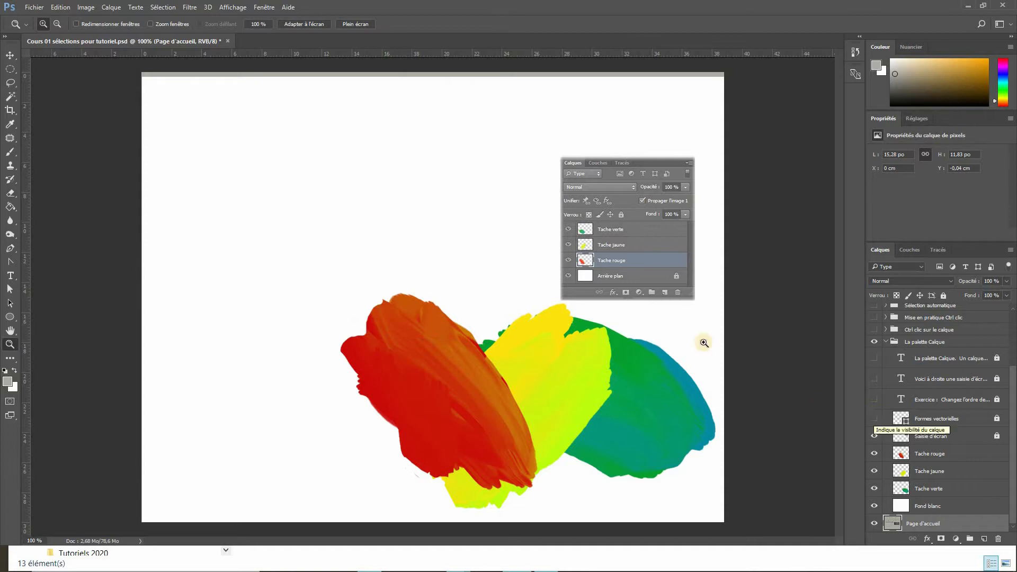
click(875, 436)
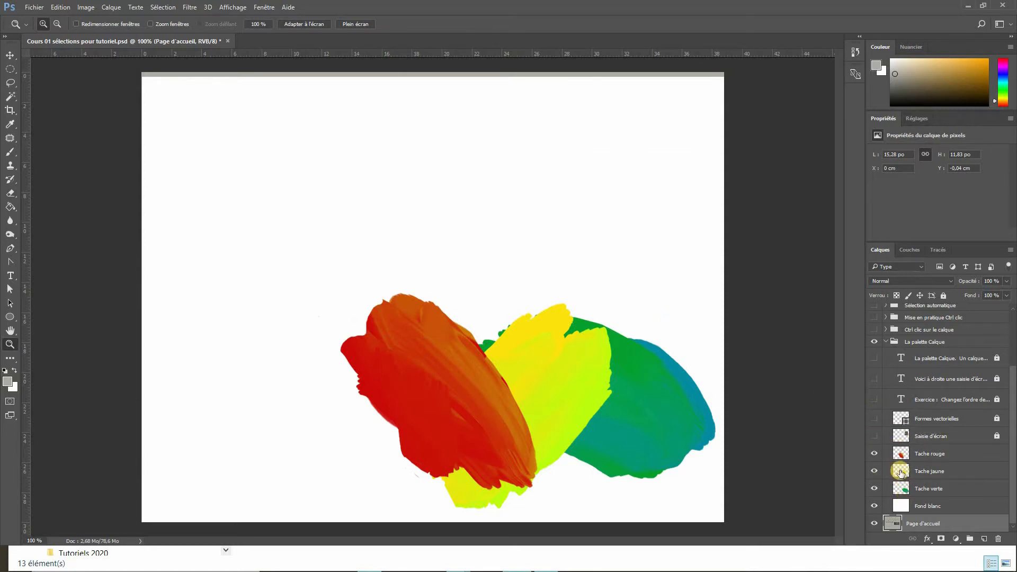
- Toggle the visibility of the Tache rouge, Tache jaune and Tache verte layers off and back on
click(875, 453)
click(875, 453)
click(875, 471)
click(875, 471)
click(875, 488)
click(874, 489)
- Show the Formes vectorielles layer and the three text layers again
click(873, 419)
drag(873, 419, 873, 358)
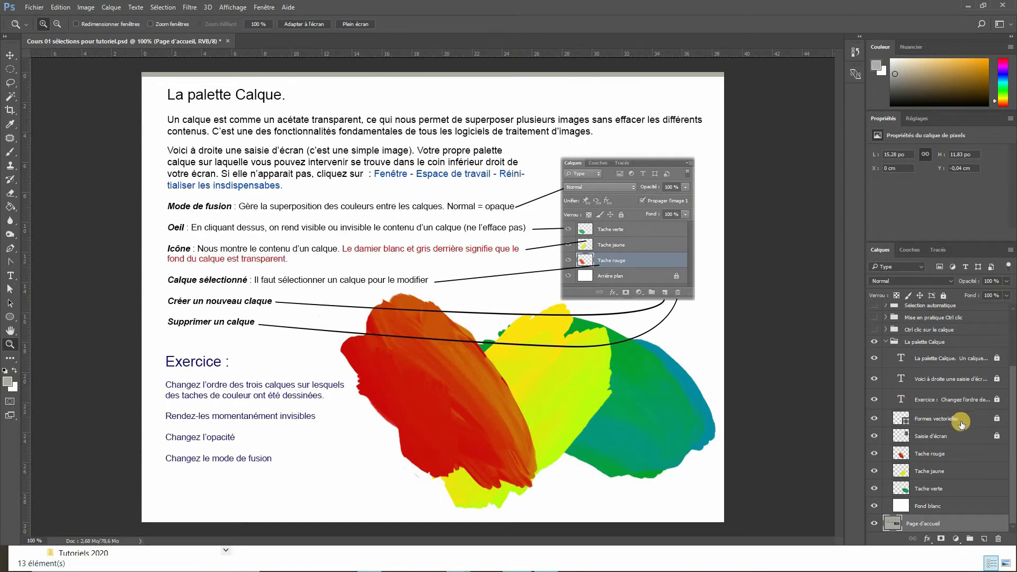
- Select the Saisie d'écran layer and toggle its full lock off and back on
click(961, 437)
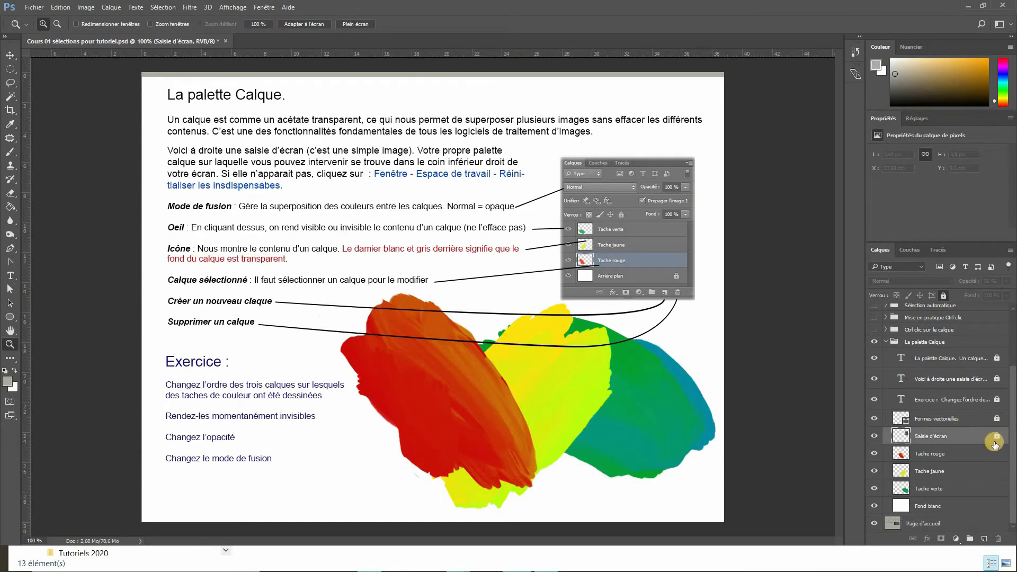
click(944, 296)
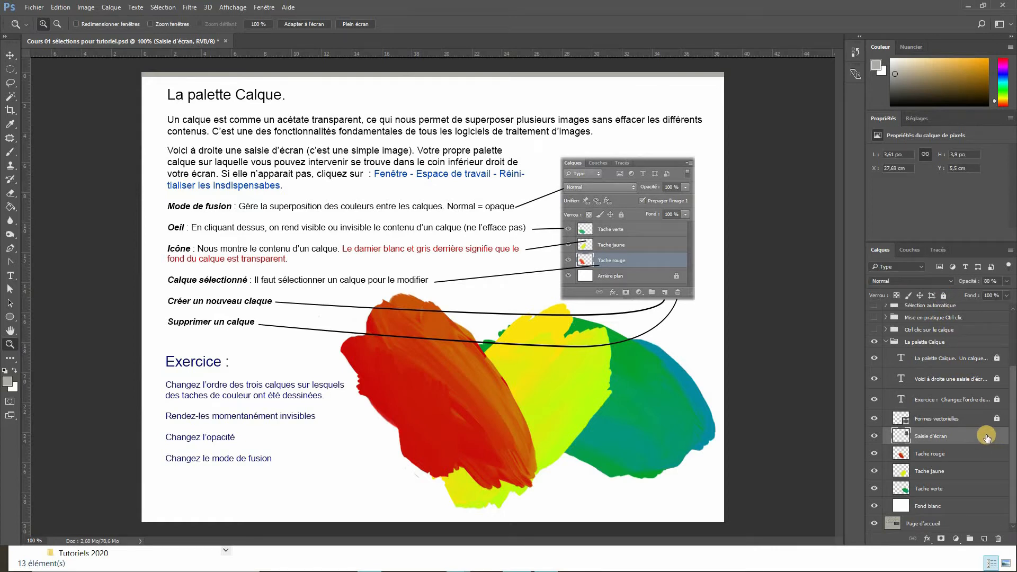
click(943, 296)
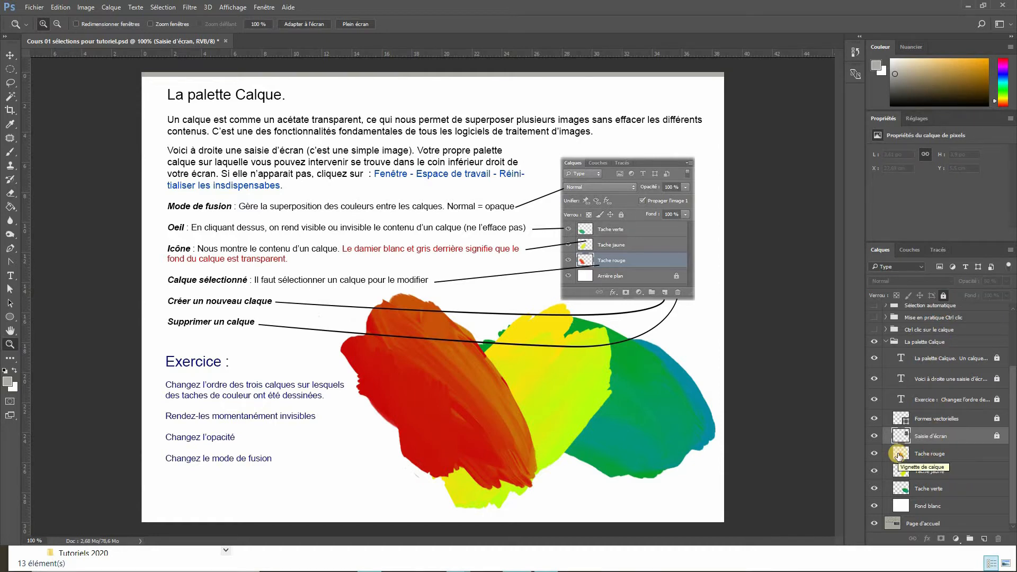
- Select the Tache verte layer, put it into a new group, then undo the grouping
click(921, 489)
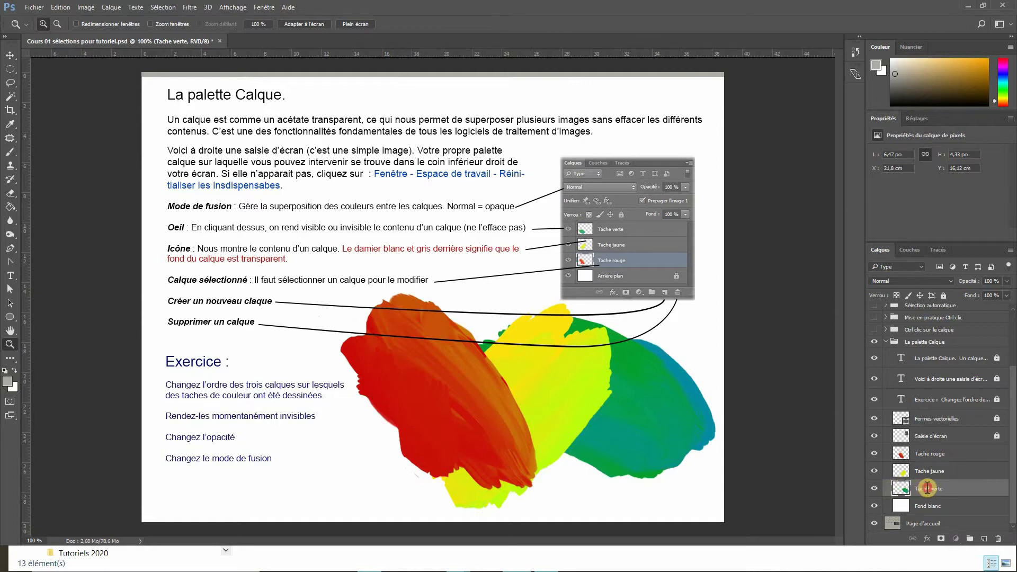
double_click(932, 488)
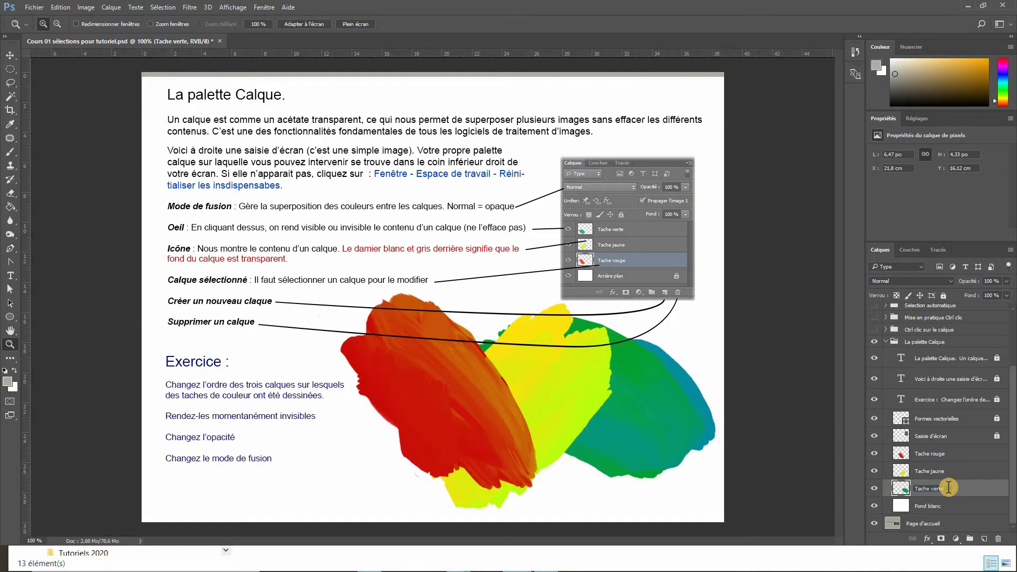
click(950, 487)
click(970, 538)
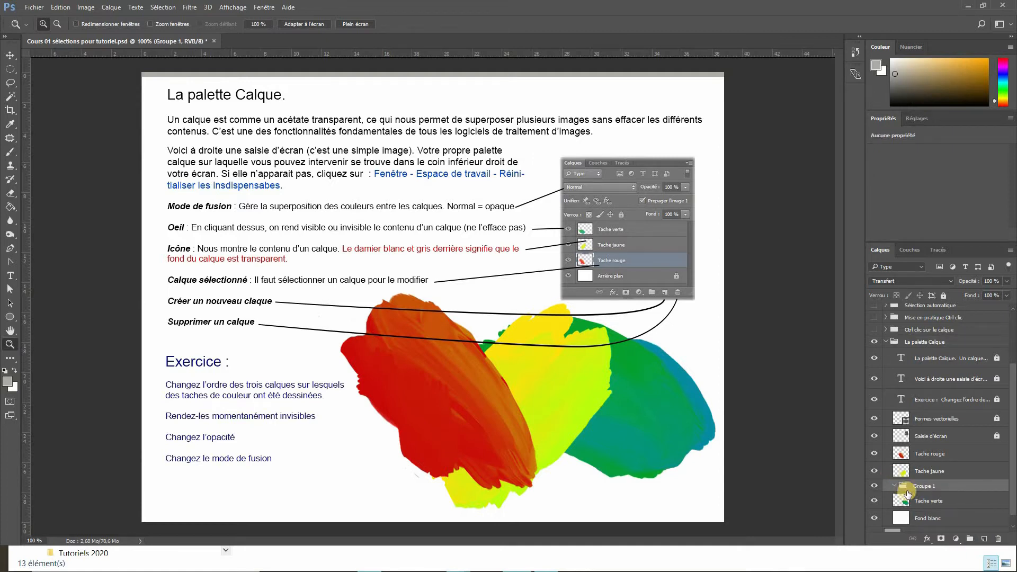
drag(907, 501, 912, 487)
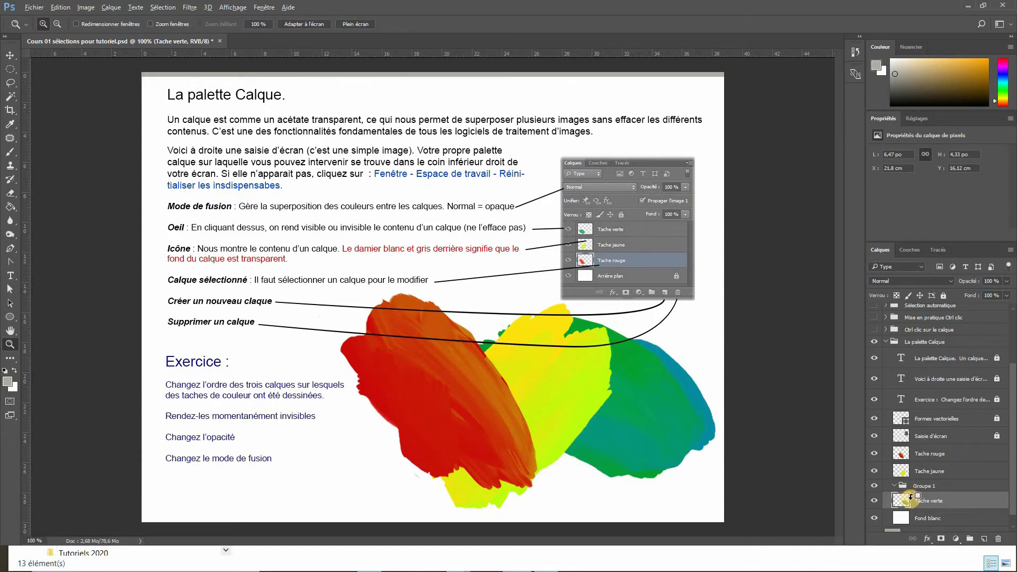
key(ctrl+alt+z)
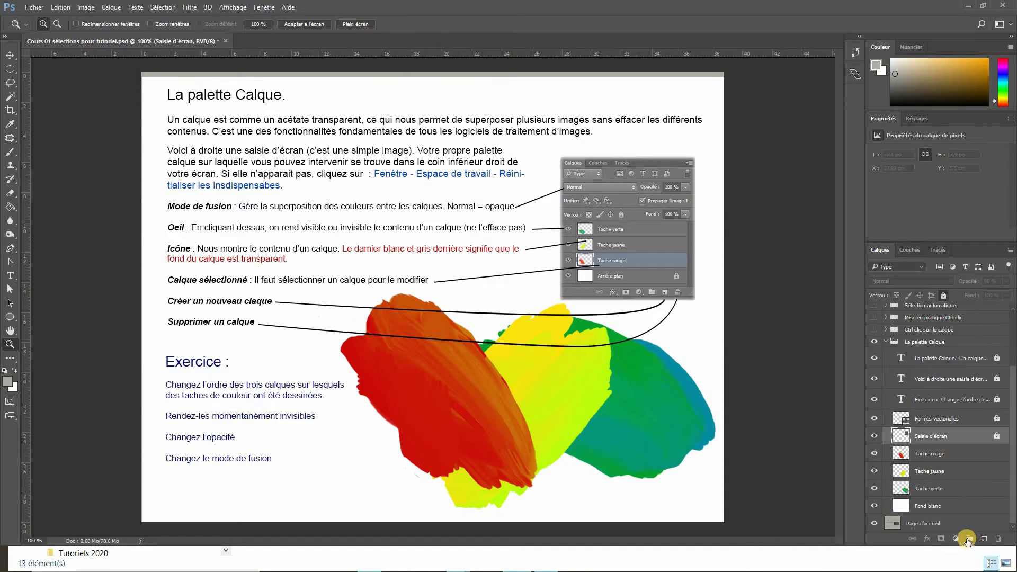
- Create a new empty layer above Tache rouge and delete it
click(938, 452)
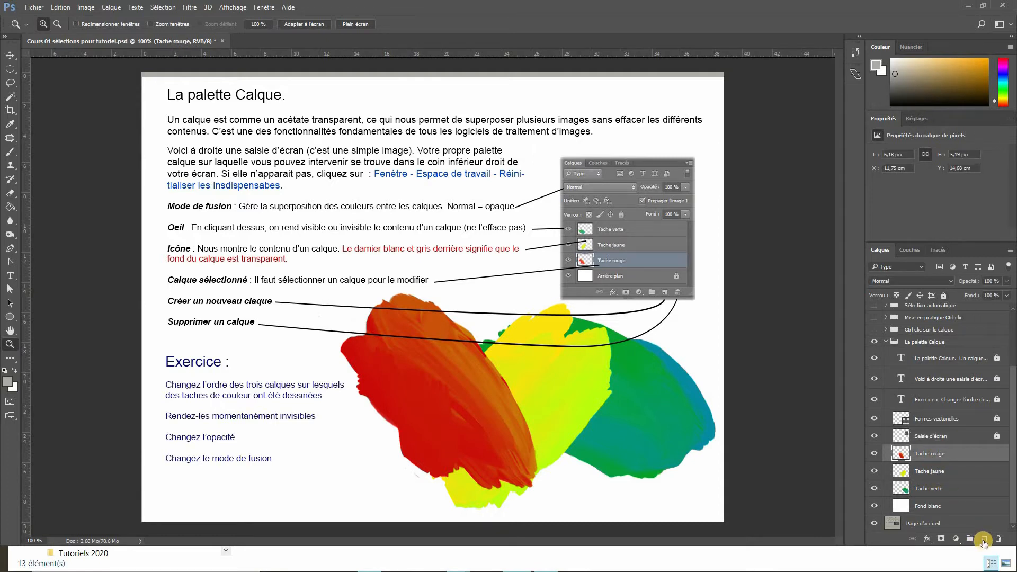
click(984, 540)
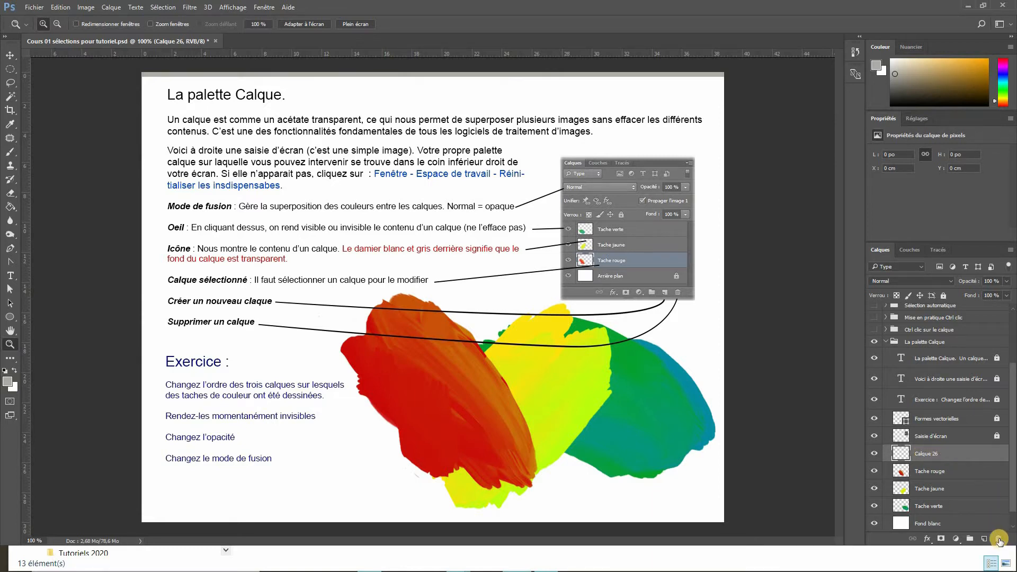
drag(959, 453, 998, 539)
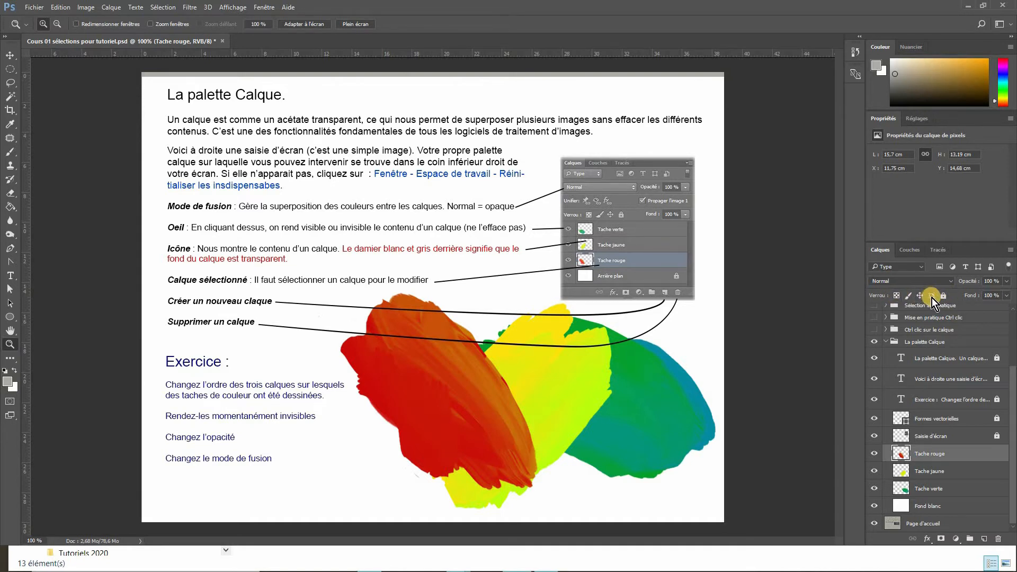
- Set the Tache rouge layer's blend mode to Obscurcir
click(1006, 281)
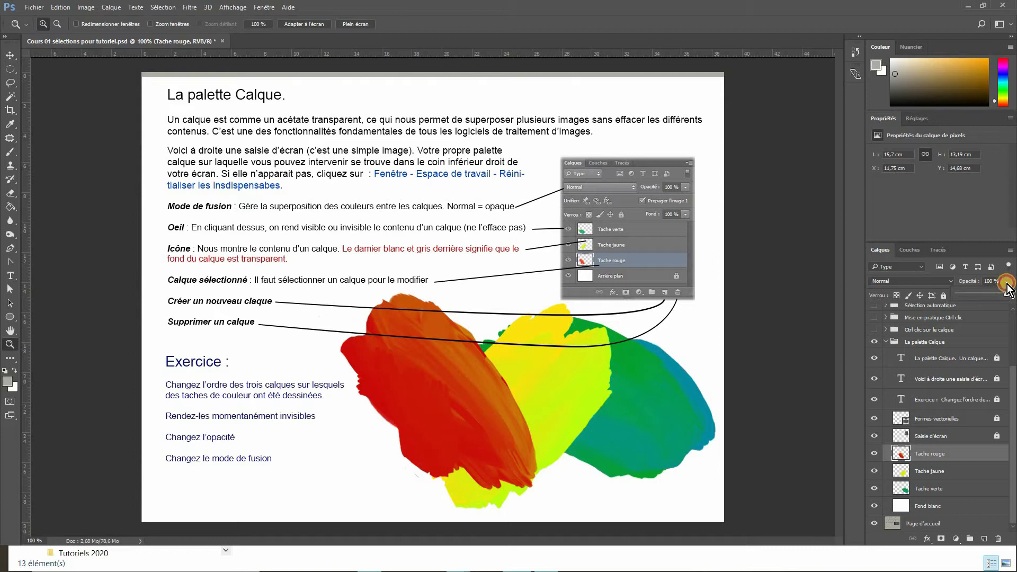
mouse_move(1005, 294)
mouse_down()
mouse_move(971, 294)
mouse_move(1007, 289)
mouse_up()
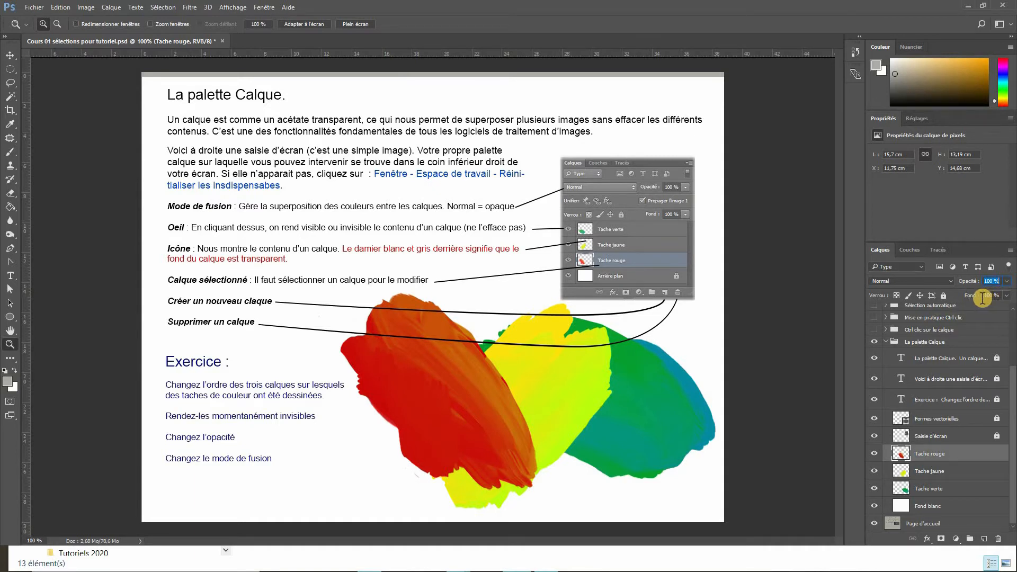
click(907, 281)
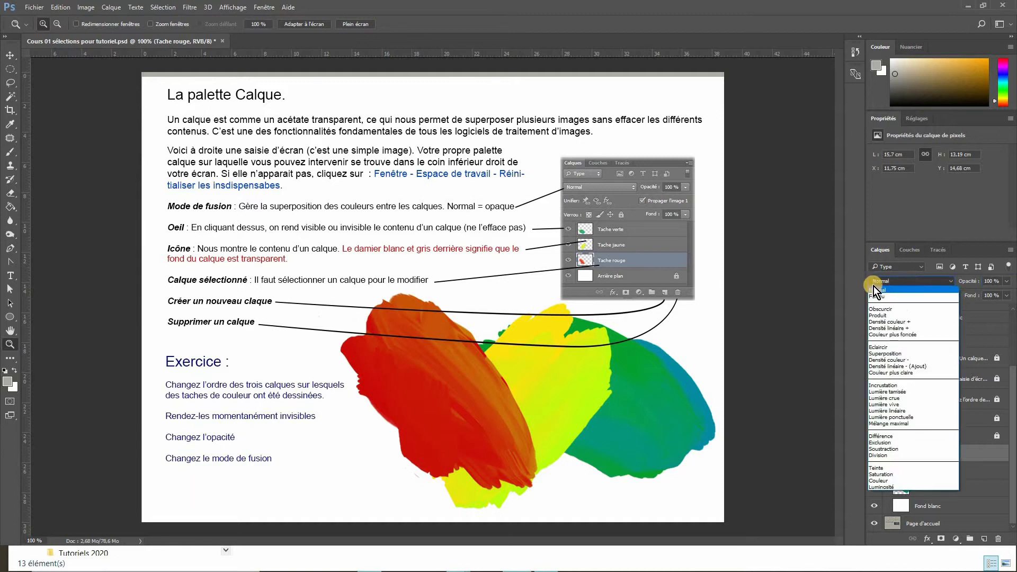
click(895, 282)
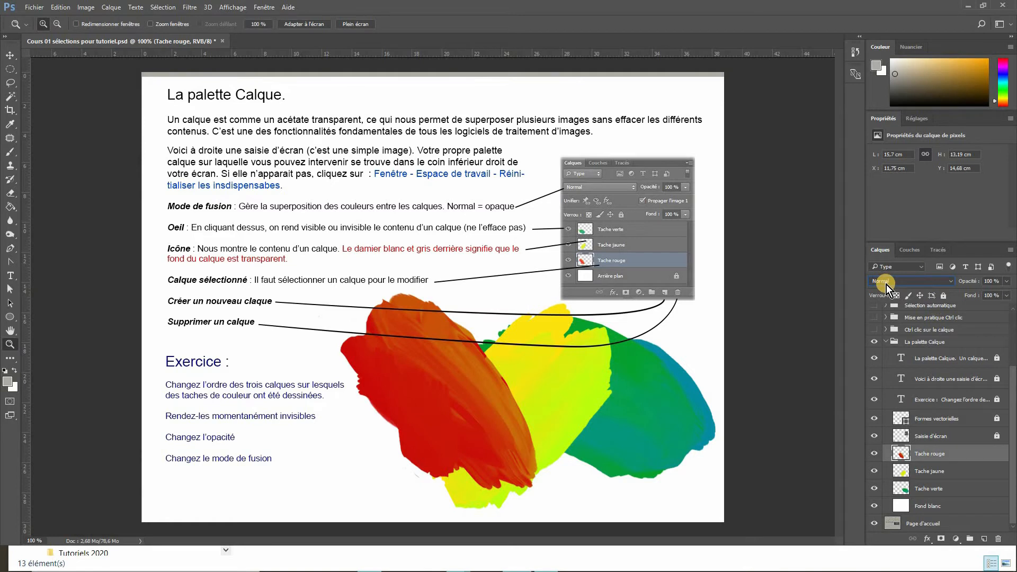
click(949, 282)
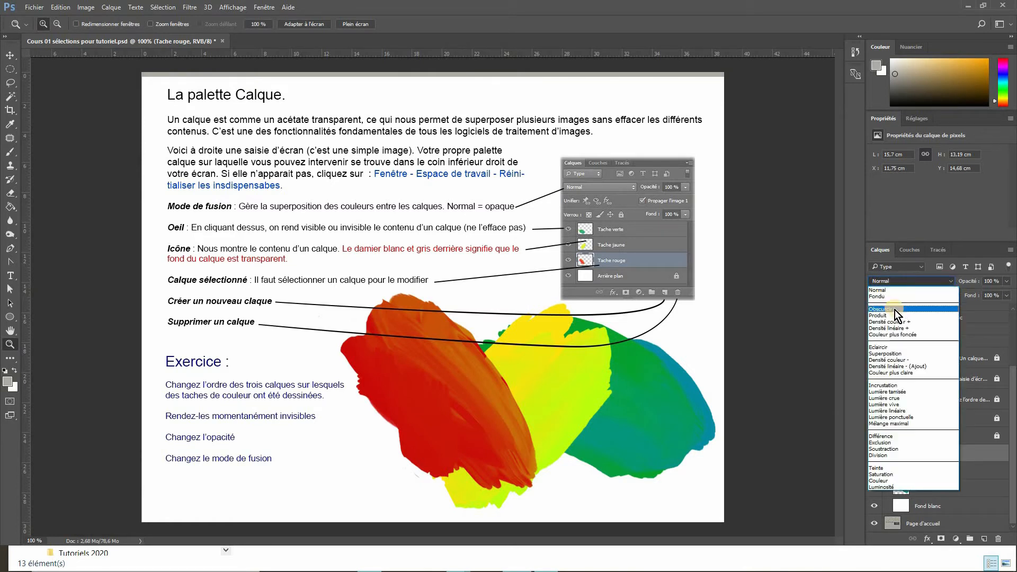
click(895, 310)
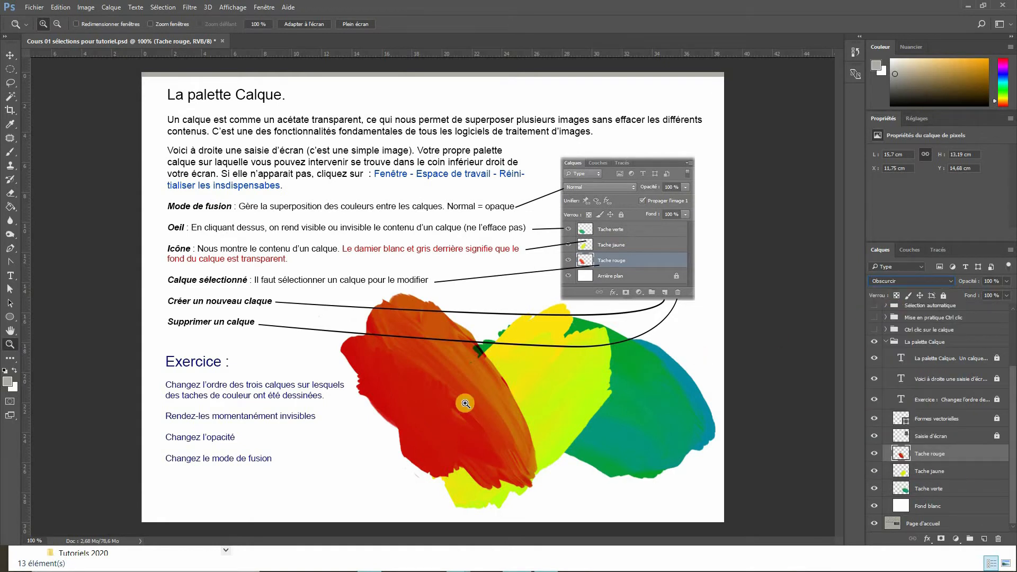
- Move the red stain to about X 19.19 cm, Y 16.37 cm with the Move tool
click(10, 55)
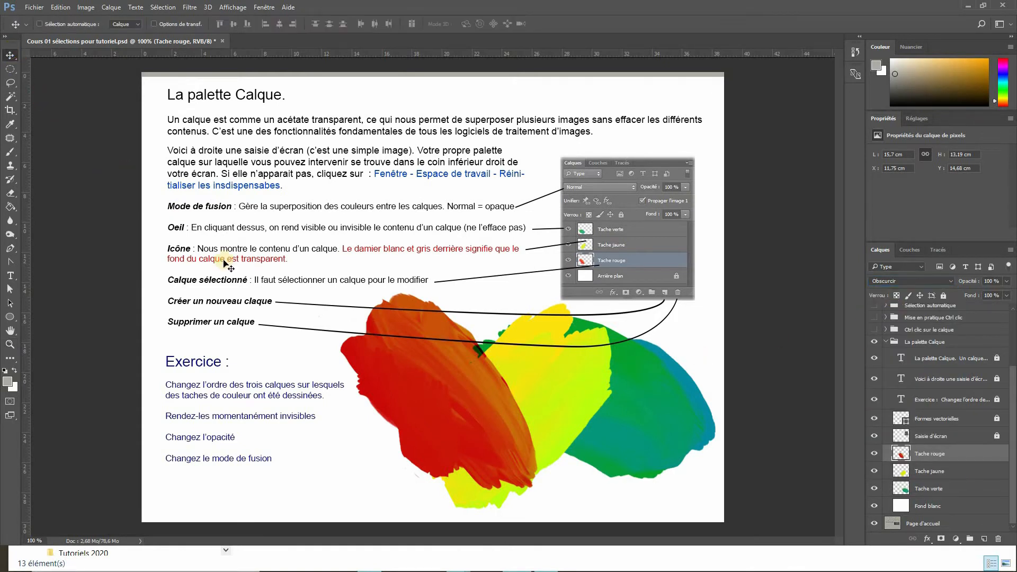
mouse_move(446, 411)
mouse_down()
mouse_move(554, 391)
mouse_move(583, 411)
mouse_move(565, 415)
mouse_move(609, 448)
mouse_move(572, 448)
mouse_move(574, 455)
mouse_up()
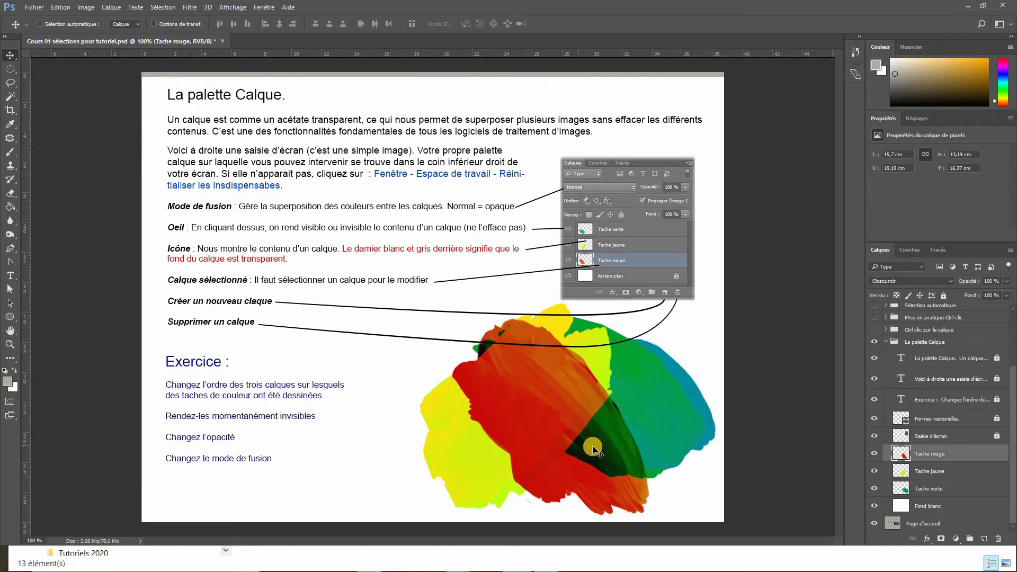
- Preview several blend modes on the Tache rouge layer, then set its blend mode back to Normal
click(933, 283)
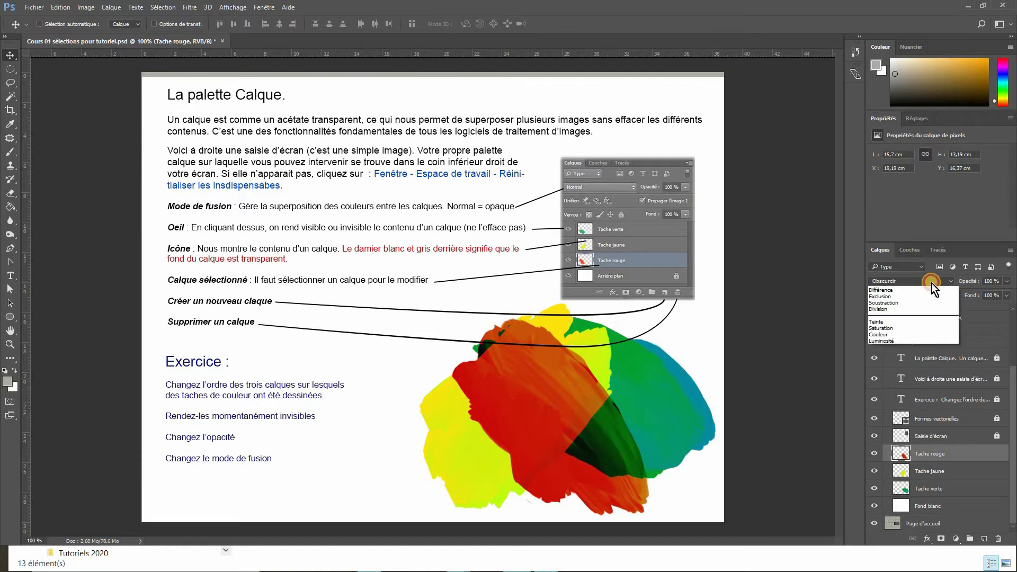
click(926, 281)
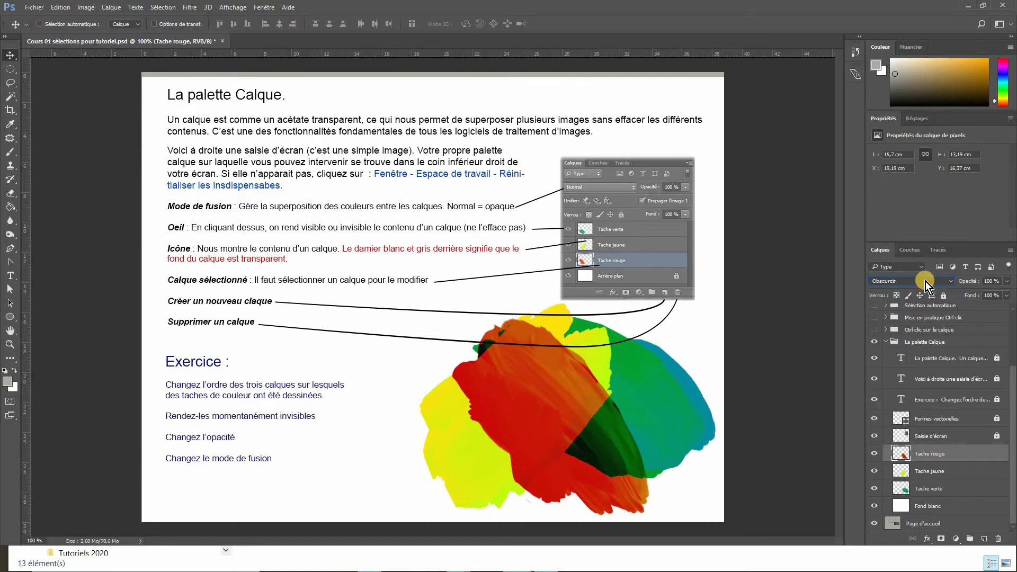
scroll(926, 281, down, 3)
scroll(926, 281, down, 1)
scroll(927, 281, down, 3)
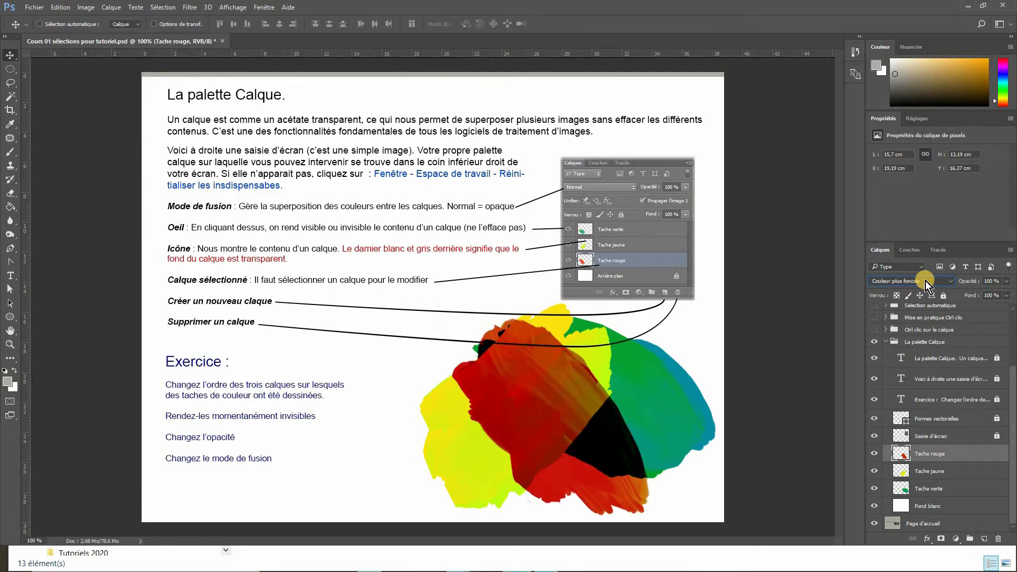
scroll(926, 281, down, 1)
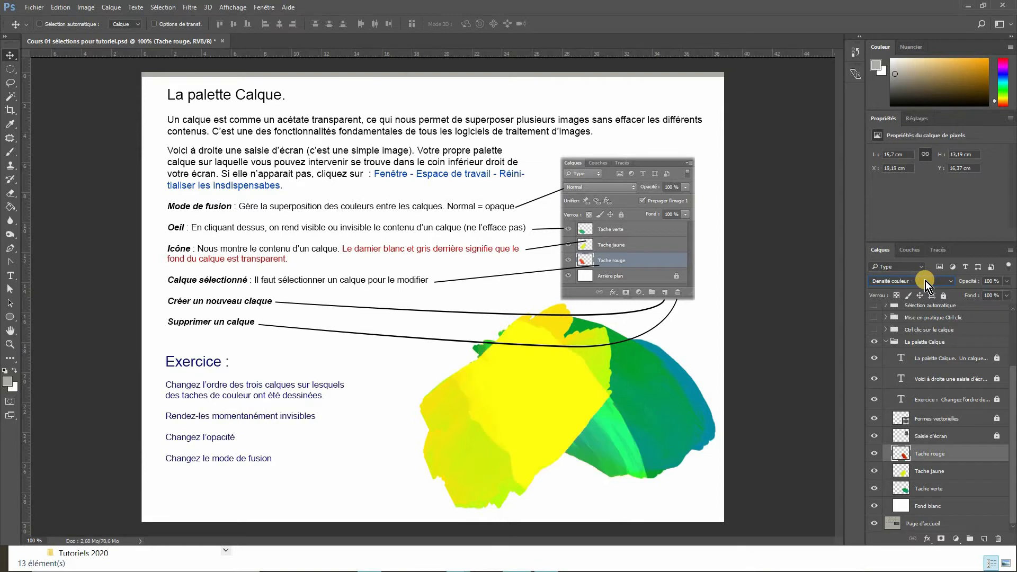
scroll(926, 281, down, 1)
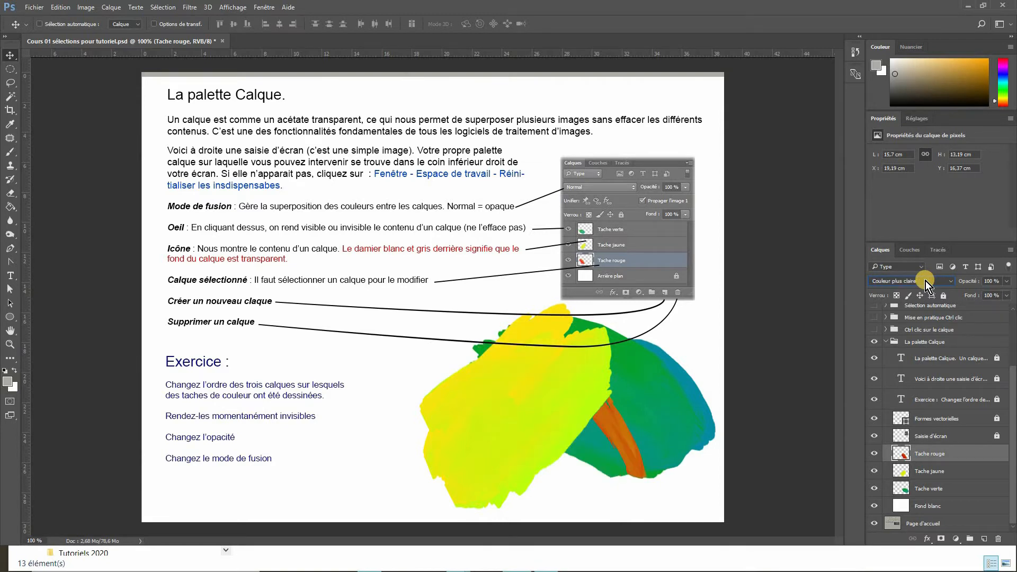
scroll(926, 281, down, 1)
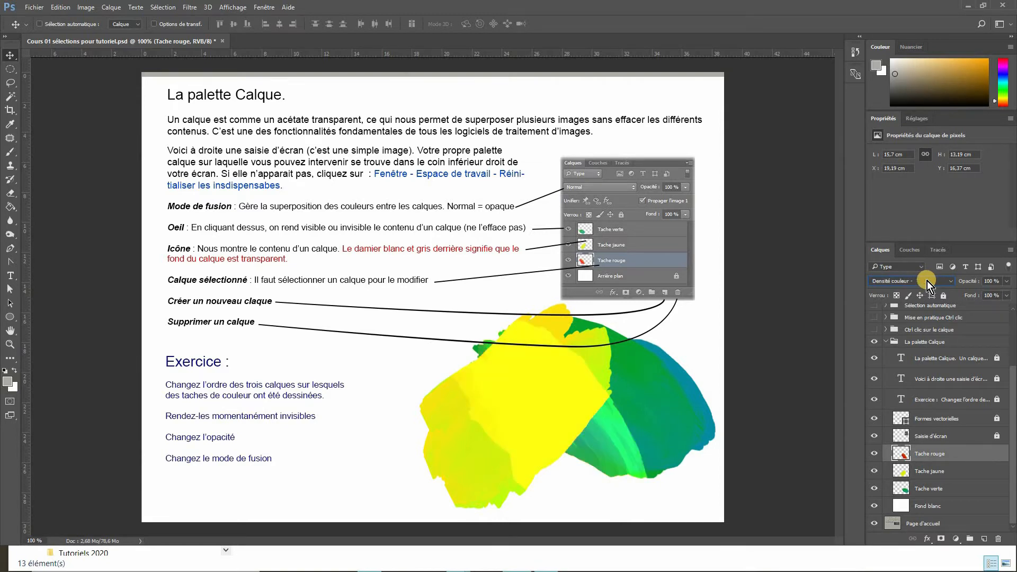
scroll(927, 281, up, 3)
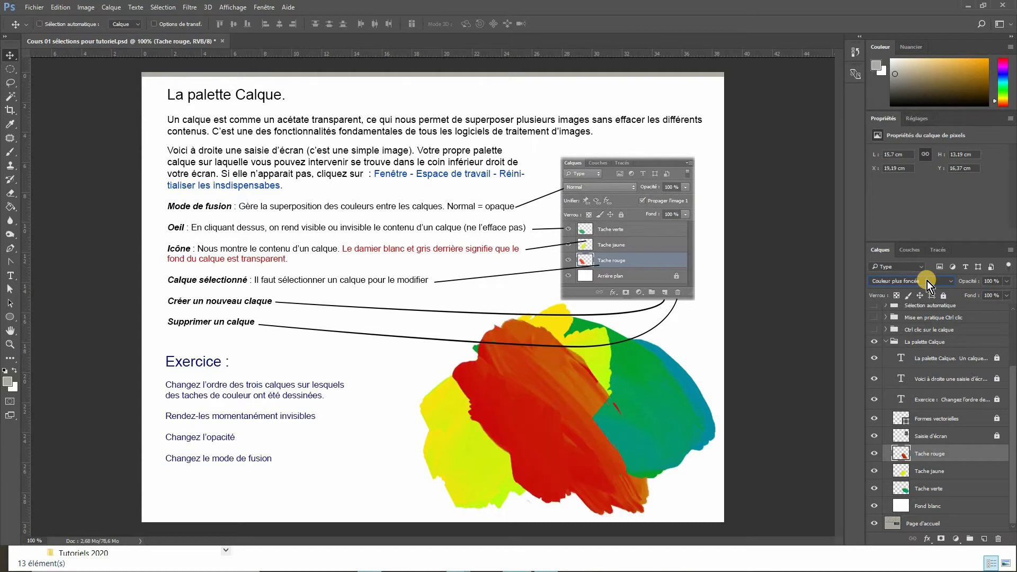
scroll(927, 280, up, 1)
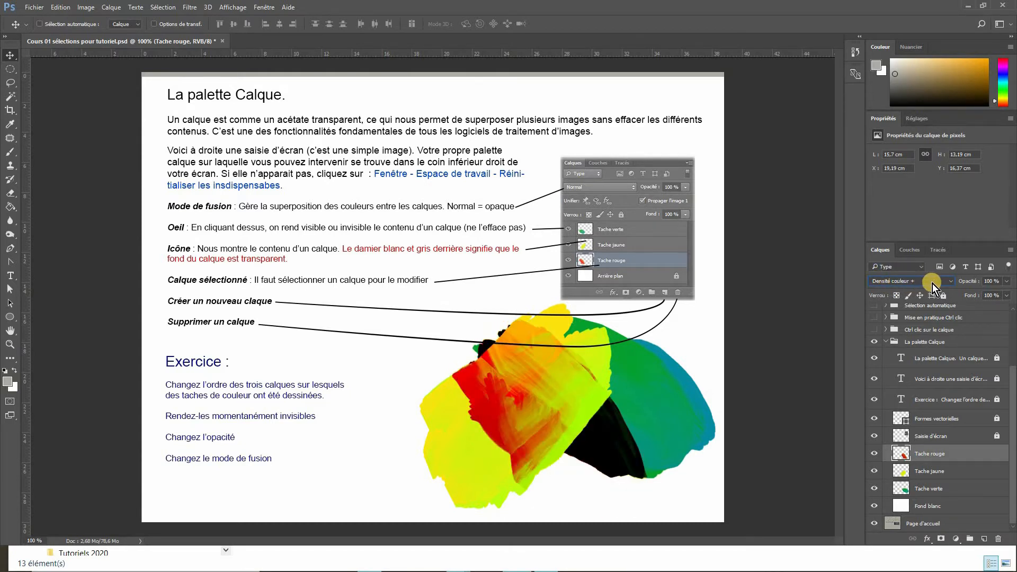
click(948, 281)
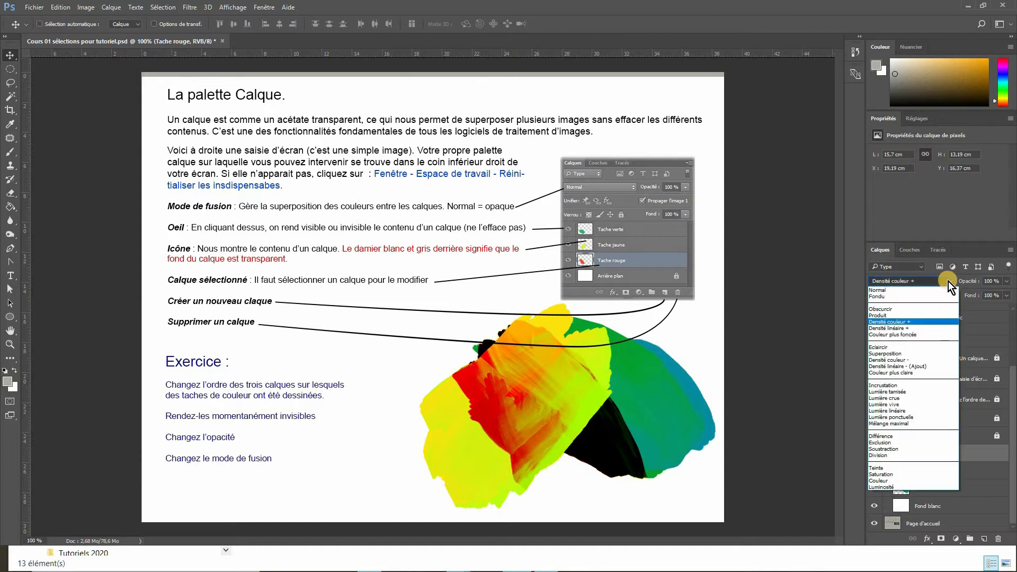
click(902, 294)
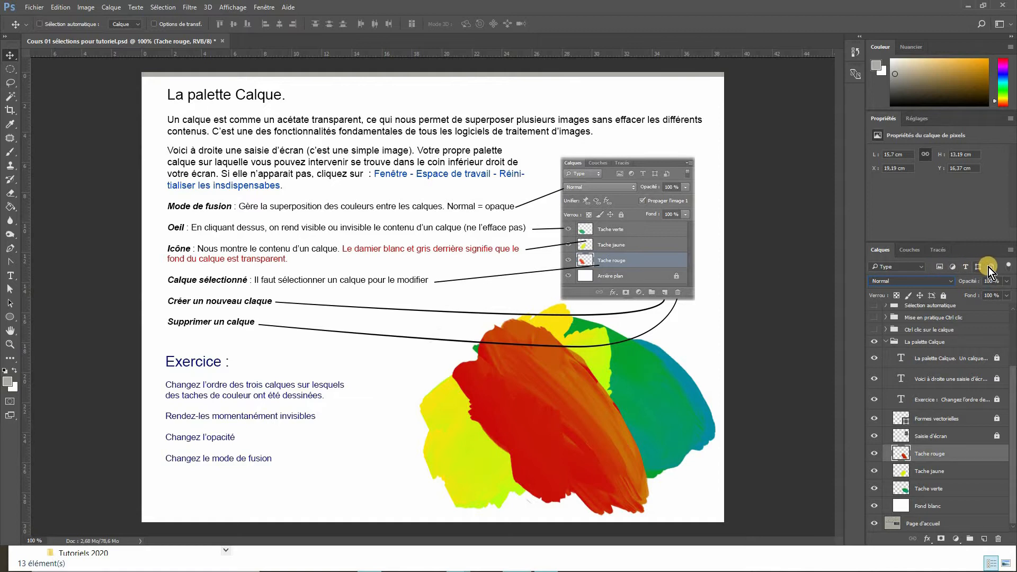
- Try the layer filter buttons and open the Layers panel menu to examine its options
click(941, 268)
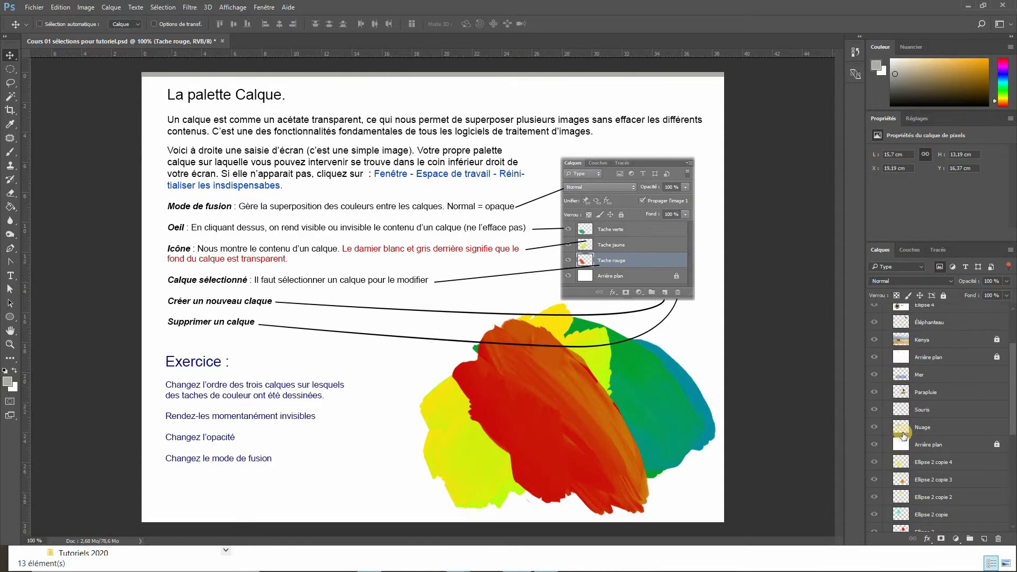
click(939, 269)
click(966, 267)
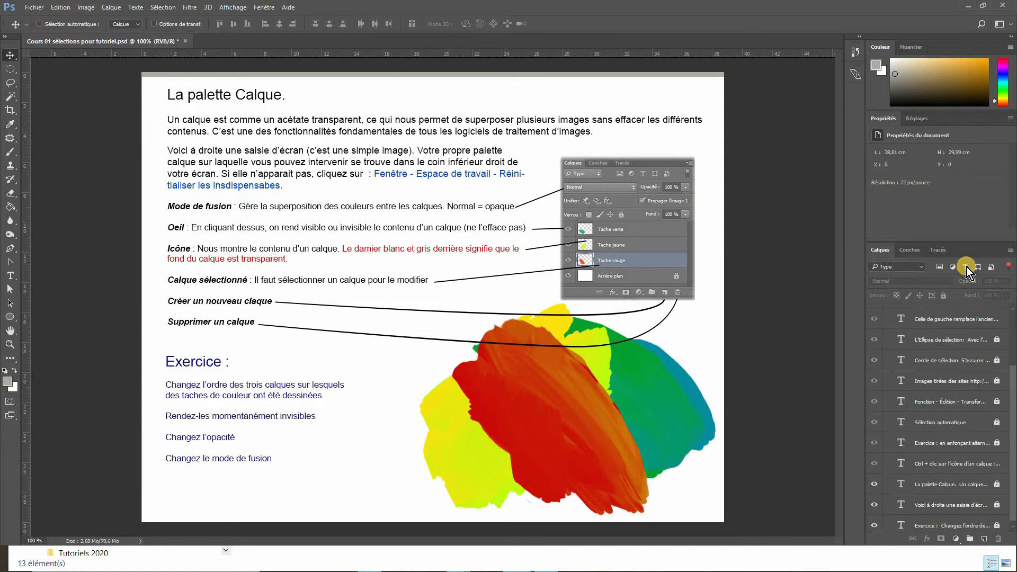
click(966, 267)
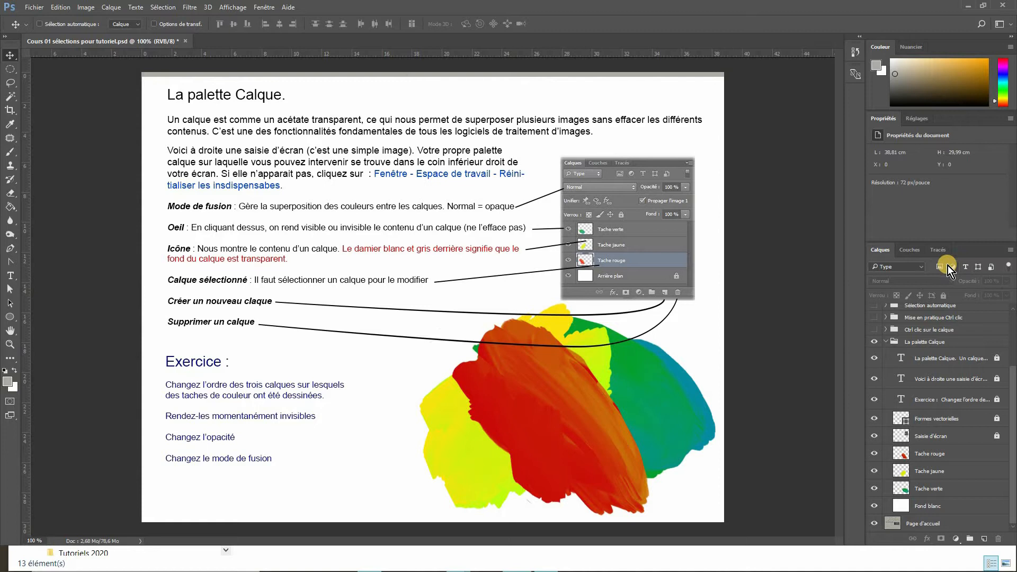
click(1010, 253)
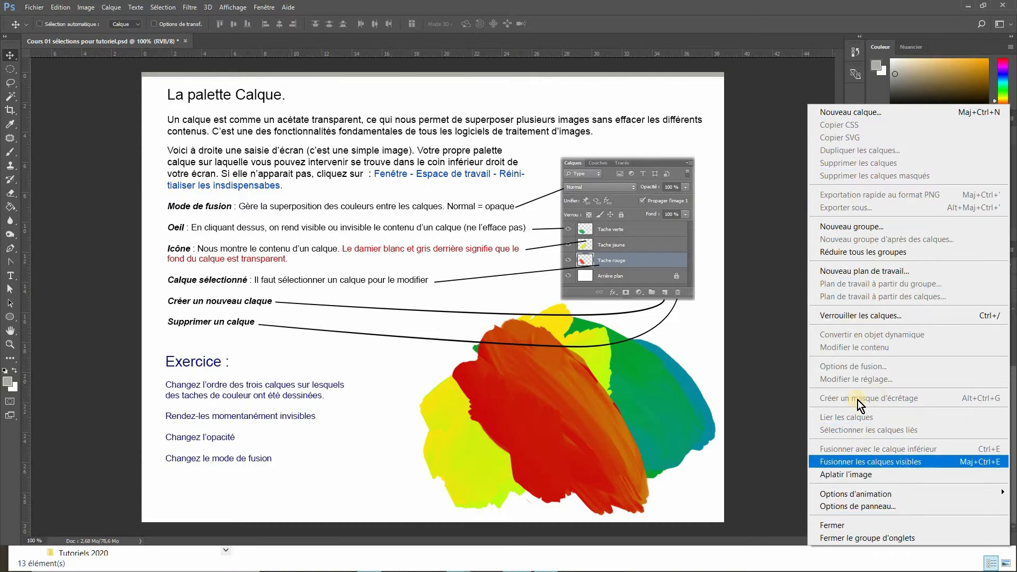
click(773, 236)
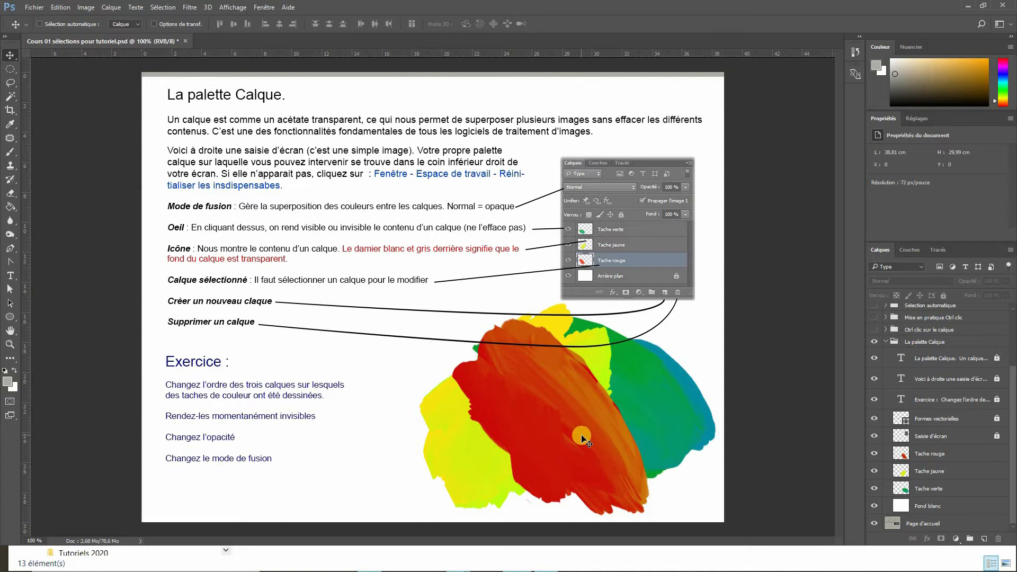
- Select Tache rouge, lower its opacity to about 49%, then return it to 100%
click(901, 454)
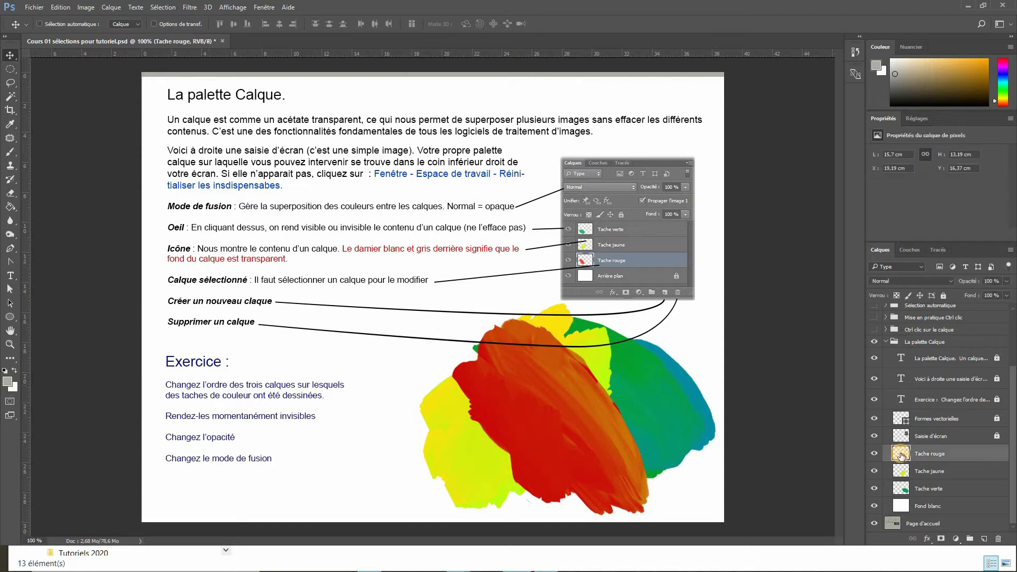
click(1007, 283)
drag(1004, 295, 871, 321)
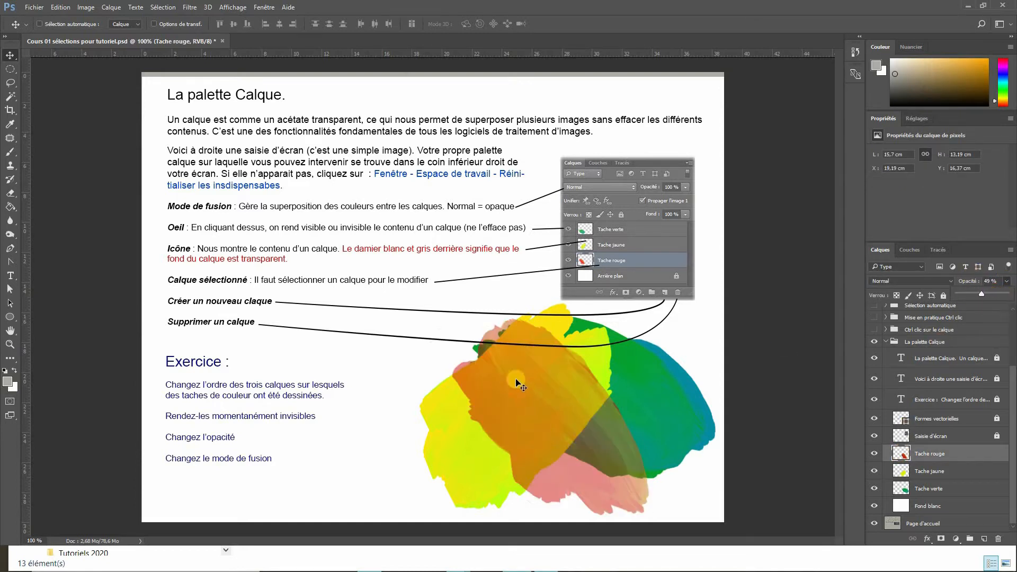
drag(984, 295, 1015, 296)
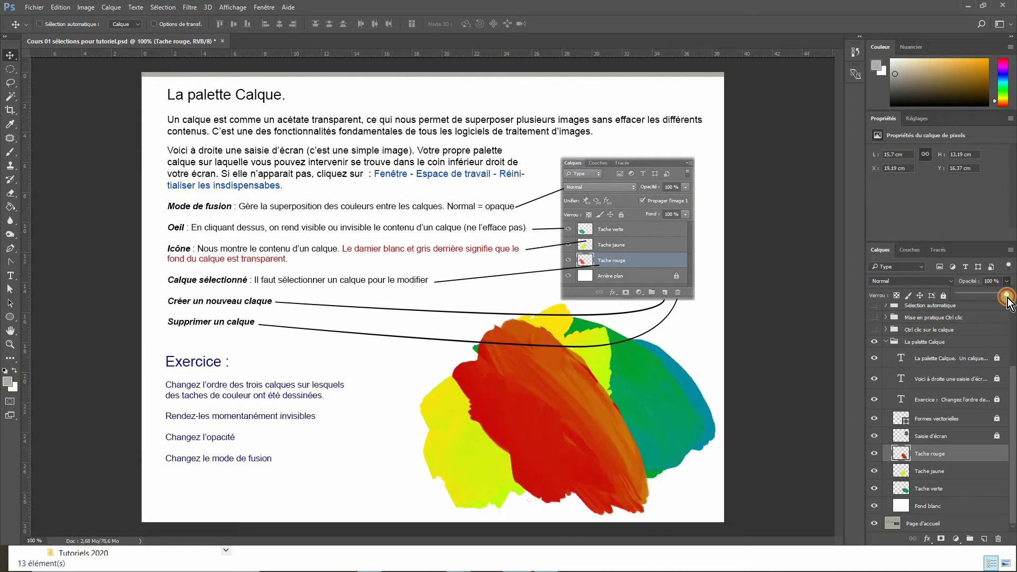
- Select the Tache jaune layer and move it above Tache rouge in the stack
click(917, 473)
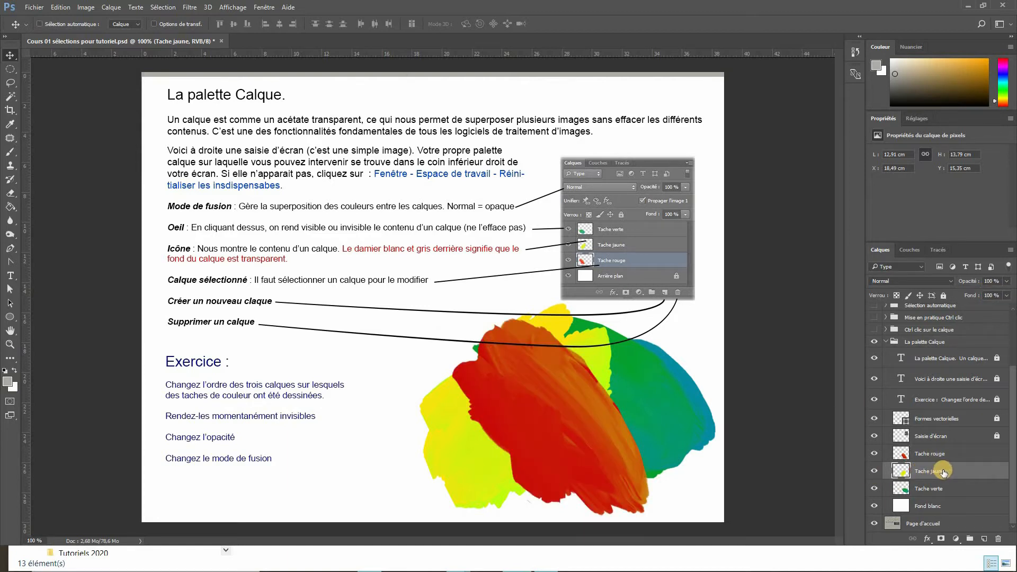
drag(944, 472, 924, 448)
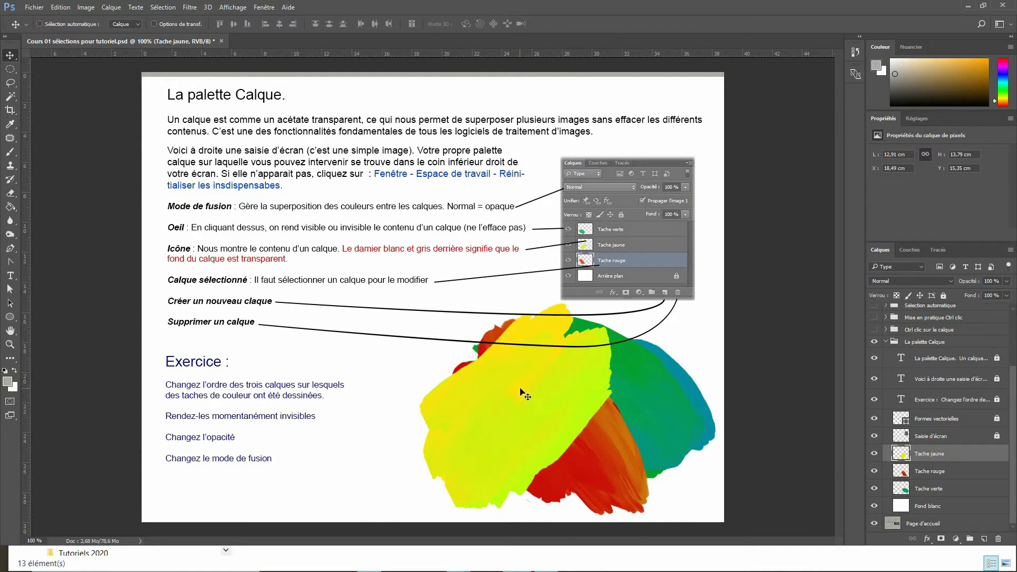
- Set the Tache jaune layer's blend mode to Obscurcir, then back to Normal
click(911, 284)
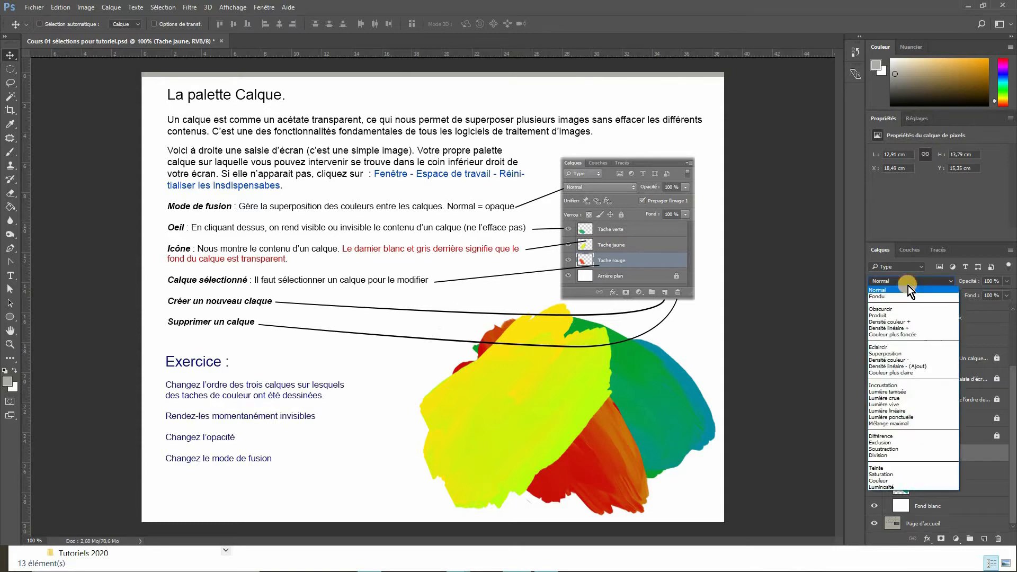
click(895, 309)
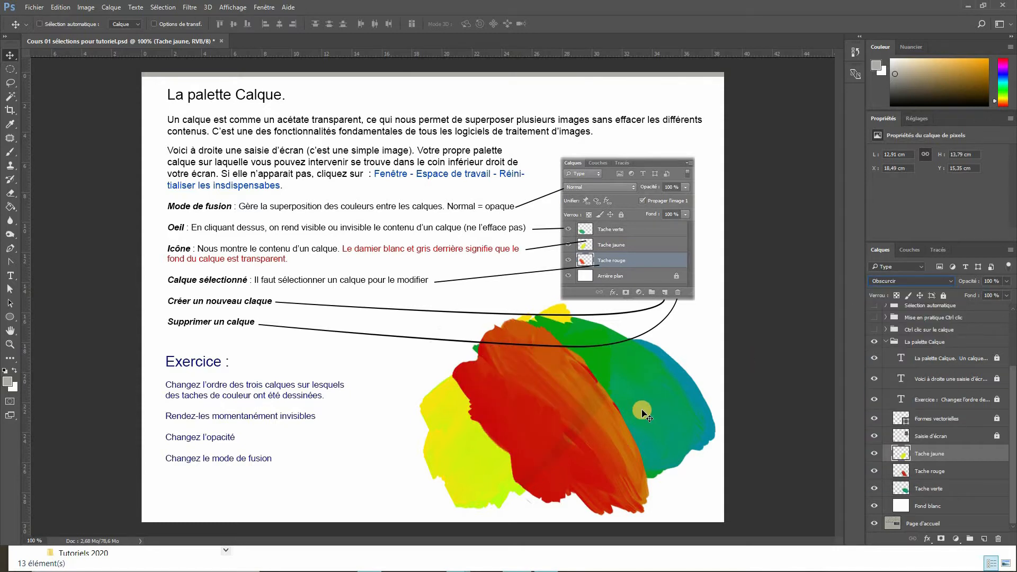
click(936, 281)
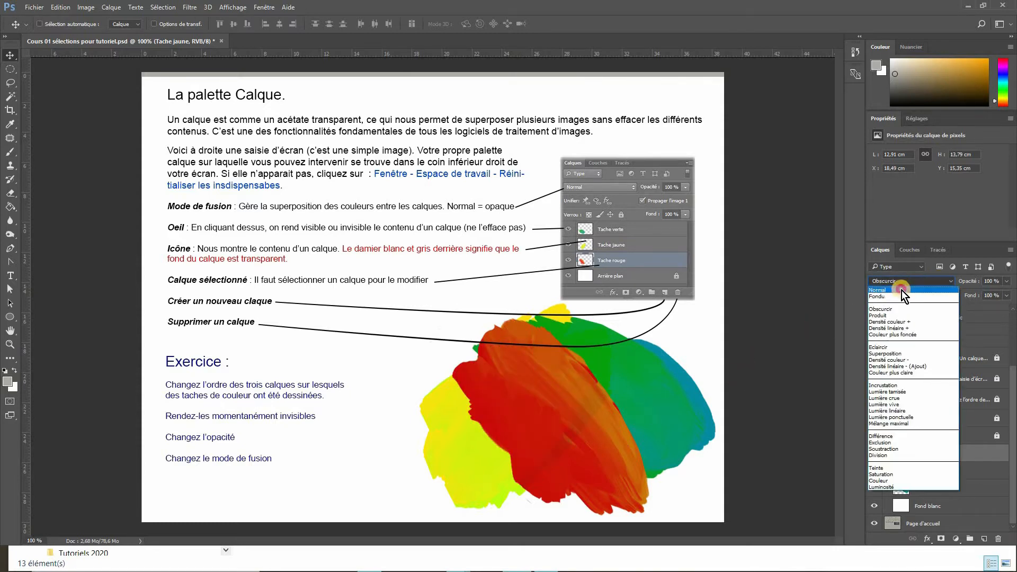
click(902, 290)
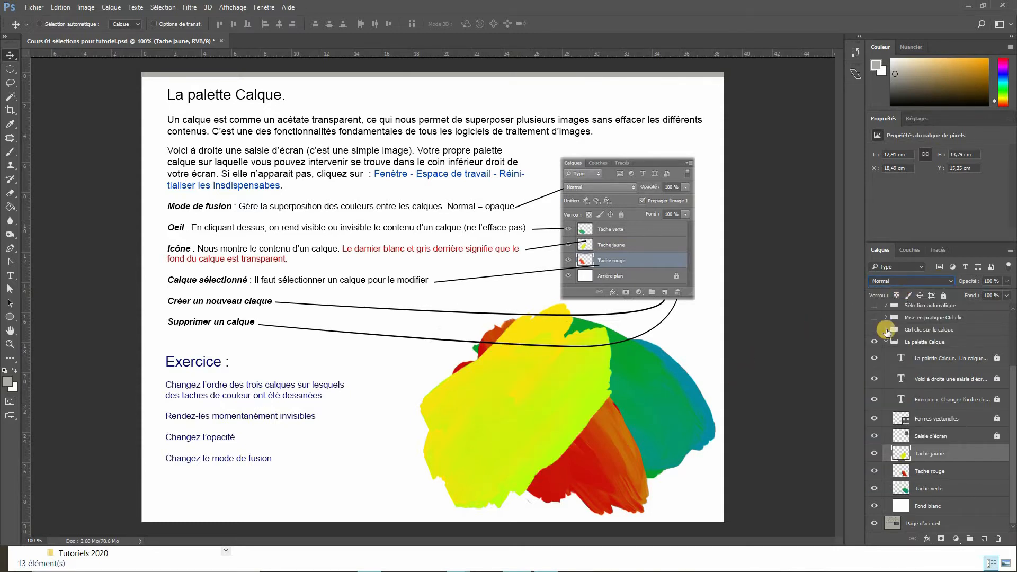
- Lock all properties of the Tache jaune layer
click(944, 296)
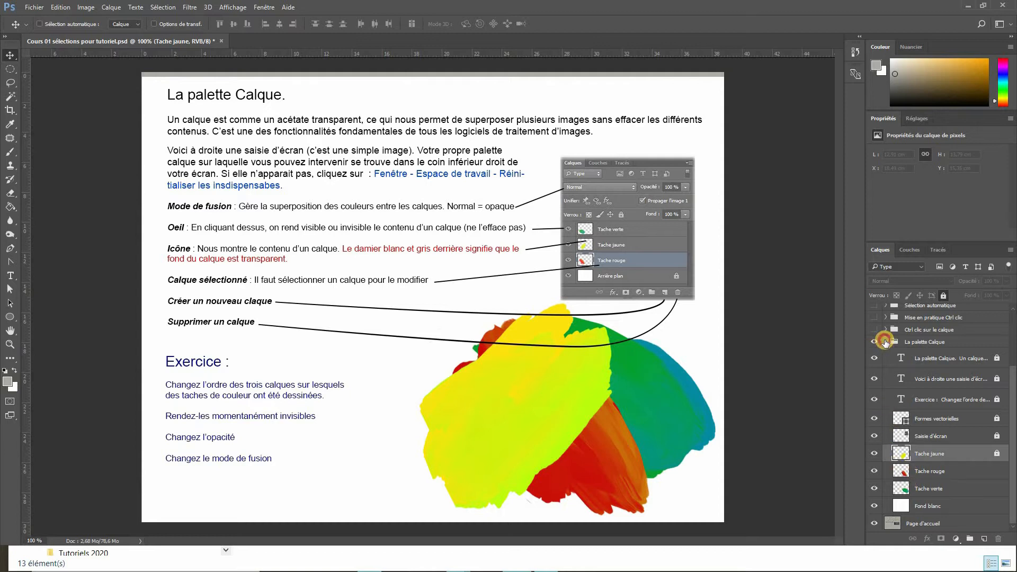
- Collapse the La palette Calque group, then make the Ctrl clic sur le calque group visible and expand it
click(886, 342)
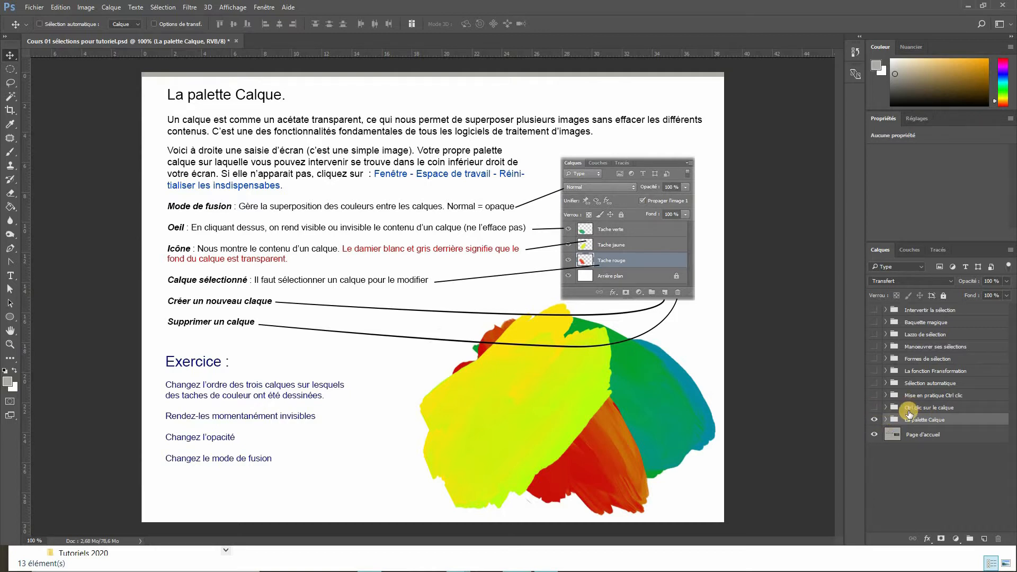
click(873, 408)
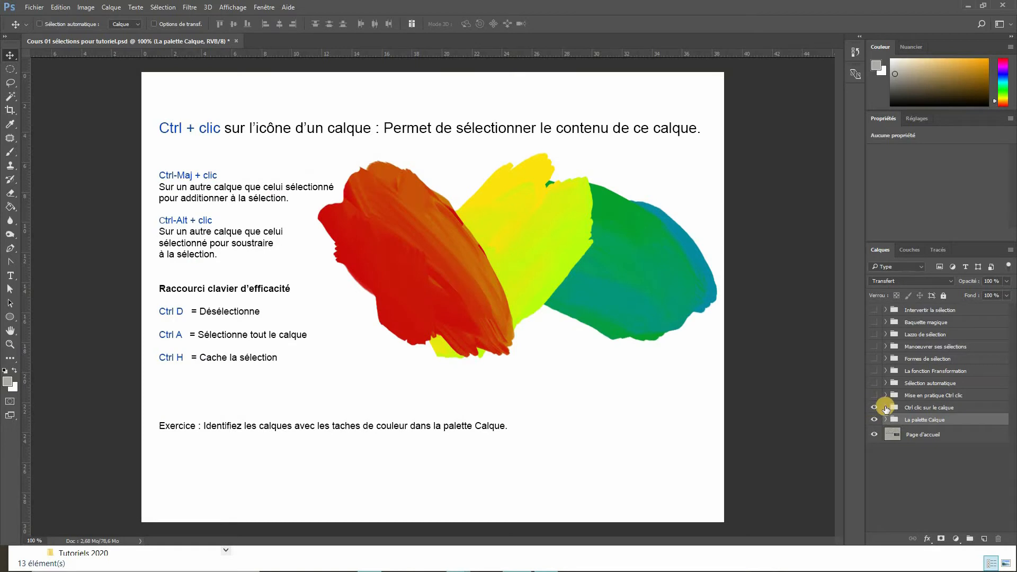
click(885, 408)
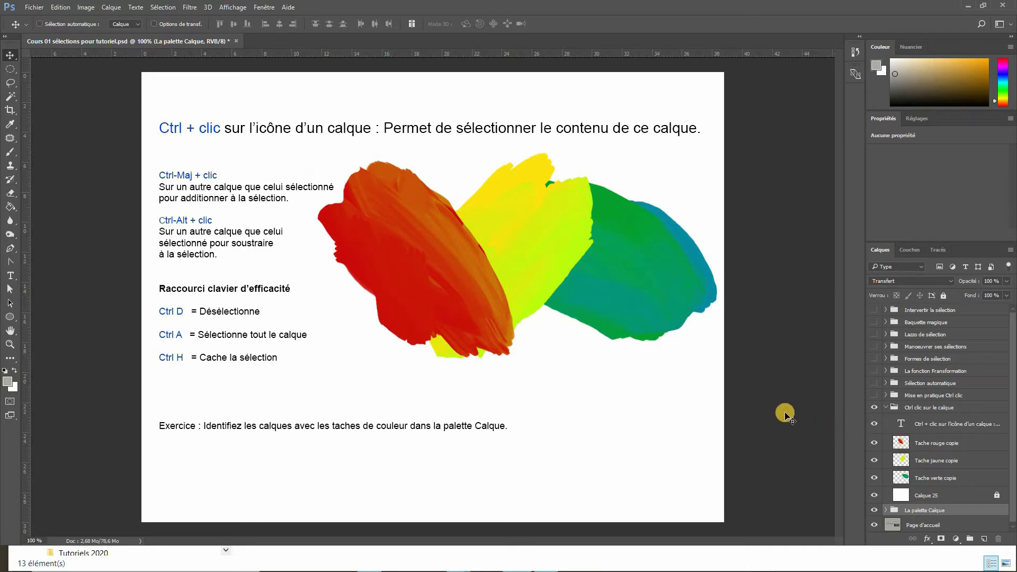
- Load selections from the thumbnails of the Tache rouge copie, Tache jaune copie and Tache verte copie layers
key(ctrl)
ctrl+click(905, 445)
key(ctrl)
ctrl+click(904, 462)
key(ctrl)
ctrl+click(904, 480)
ctrl+shift+click(903, 461)
ctrl+alt+click(902, 444)
- Deselect the current selection
click(161, 8)
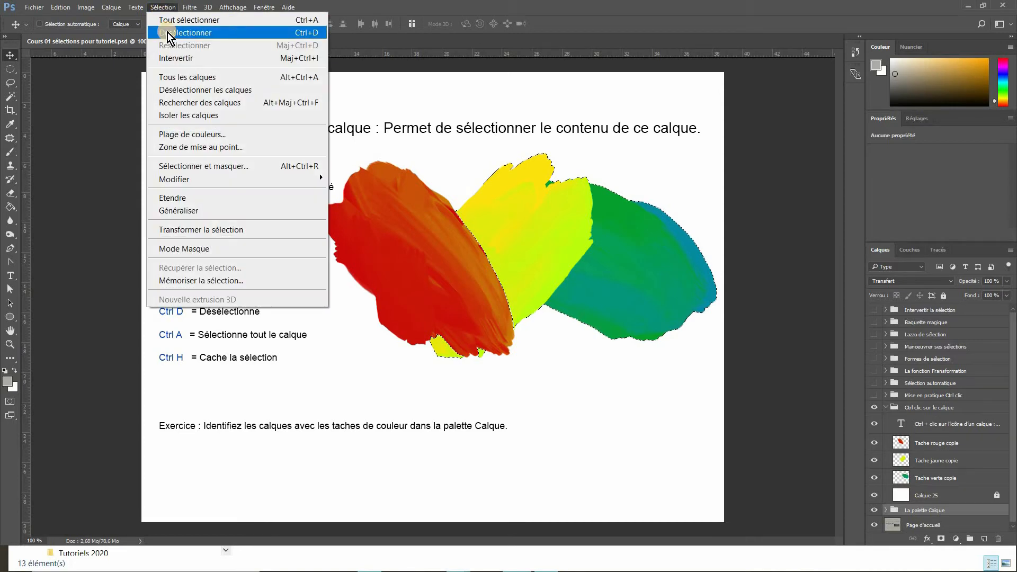
click(303, 33)
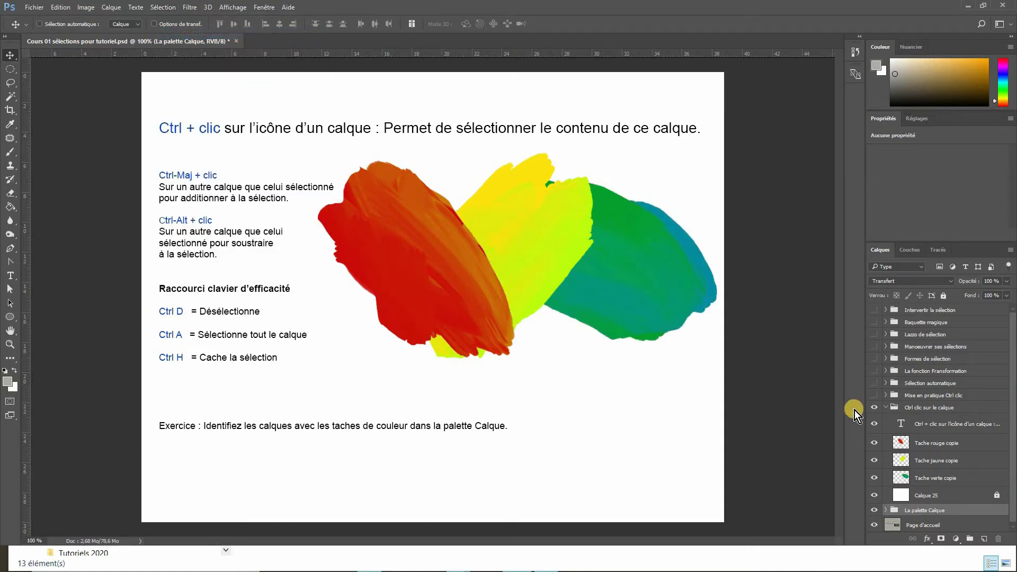
- Collapse the Ctrl clic sur le calque group, then make the Mise en pratique Ctrl clic group visible and expand it
click(885, 407)
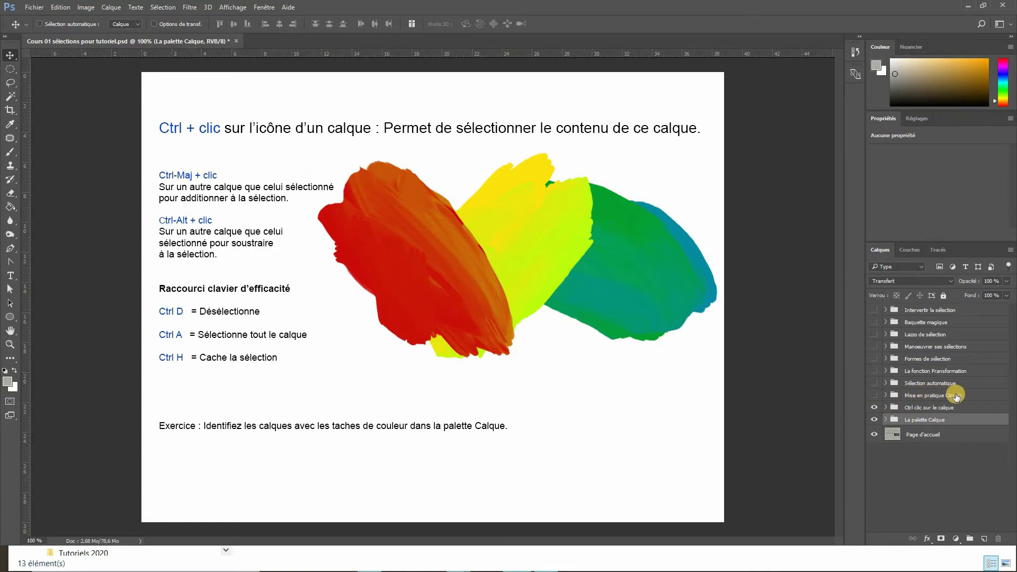
click(874, 396)
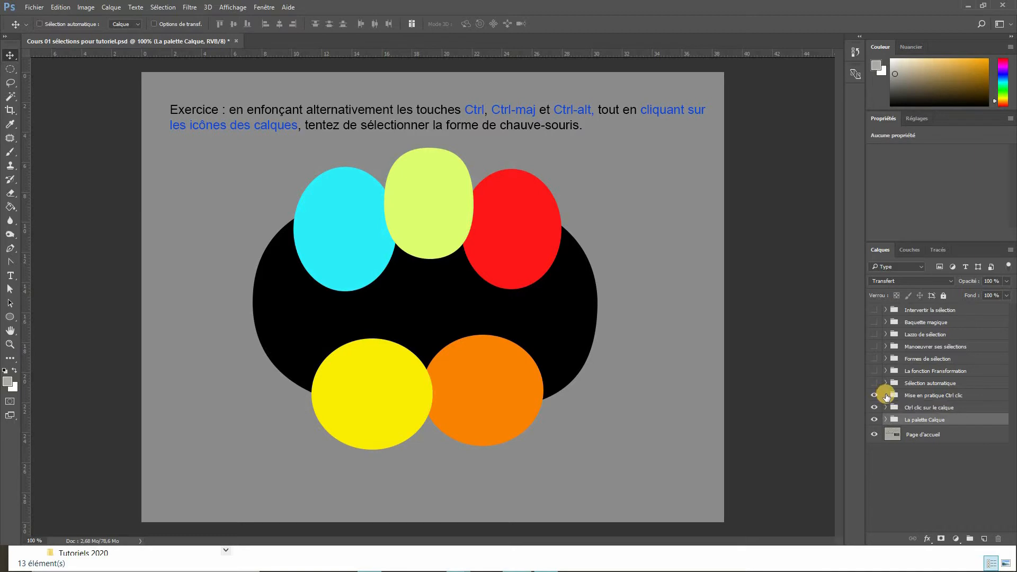
click(886, 395)
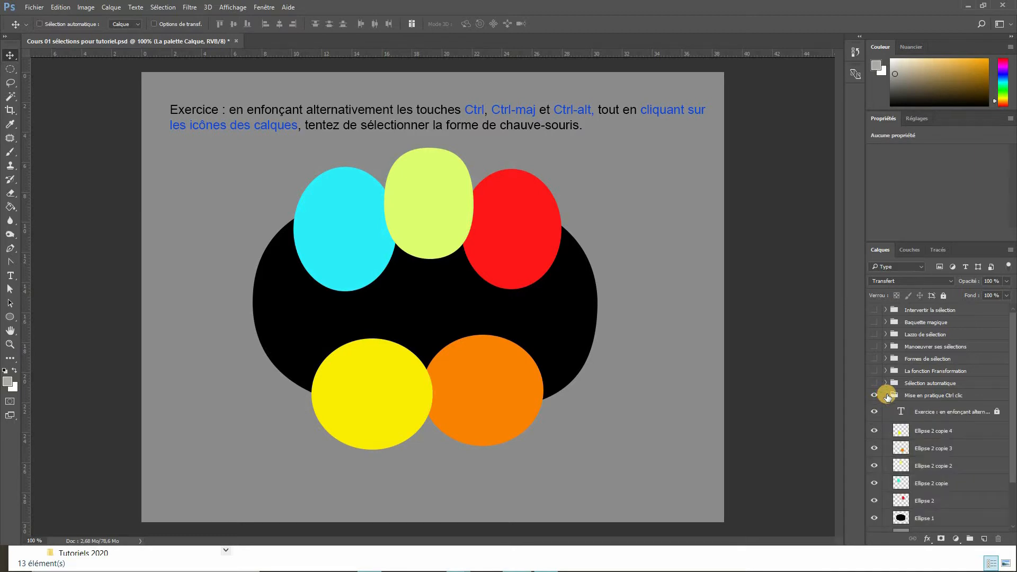
- Hide the Exercice text layer inside the Mise en pratique Ctrl clic group
drag(1013, 374, 1006, 416)
mouse_move(874, 360)
mouse_down()
mouse_move(873, 466)
mouse_move(868, 373)
mouse_up()
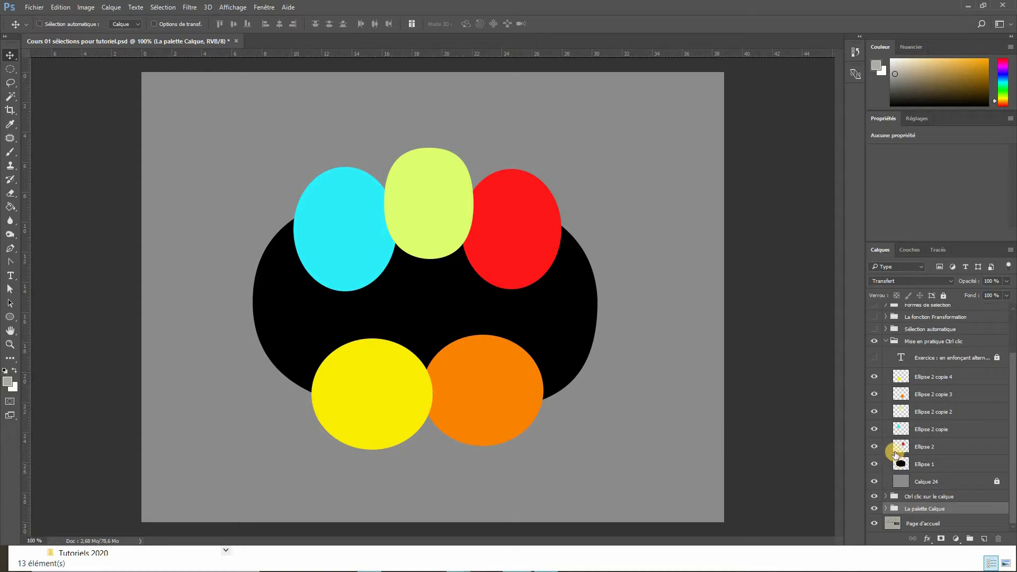
- Load the selection from the Ellipse 1 thumbnail and subtract the Ellipse 2 and its four copies' shapes from it
key(ctrl)
ctrl+click(901, 465)
ctrl+click(704, 460)
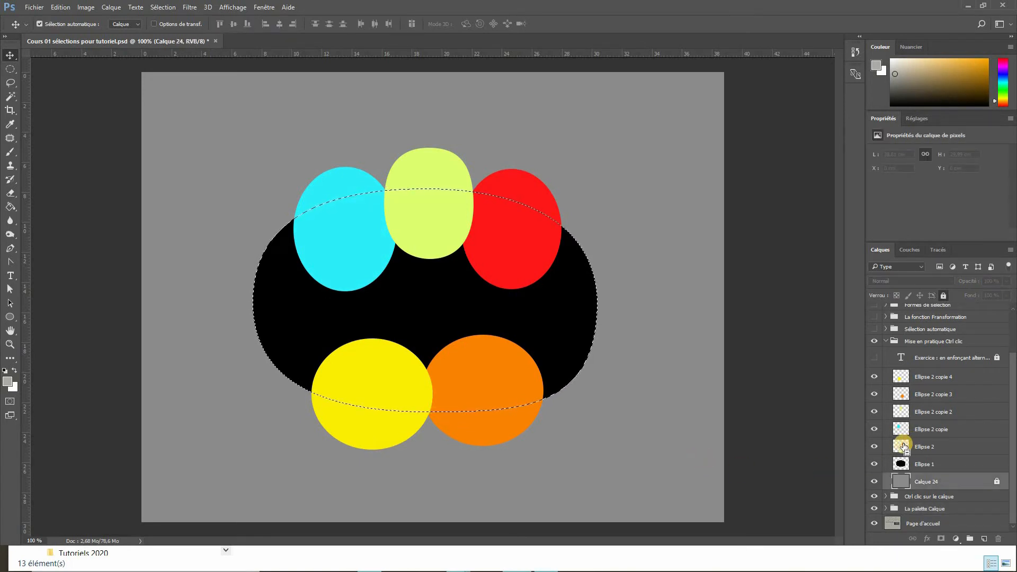
ctrl+alt+click(903, 447)
ctrl+alt+click(902, 429)
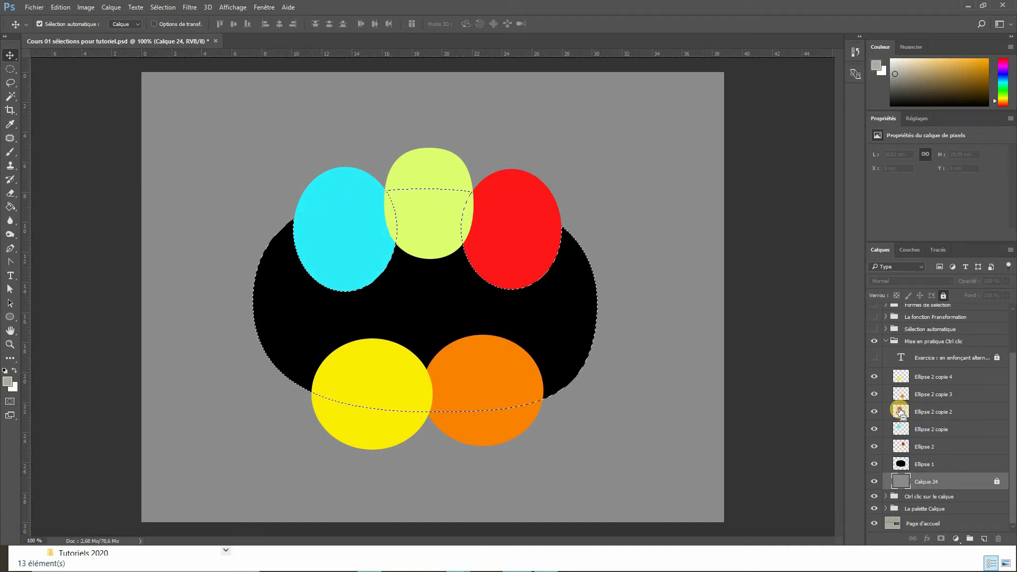
ctrl+alt+click(902, 412)
ctrl+alt+click(901, 395)
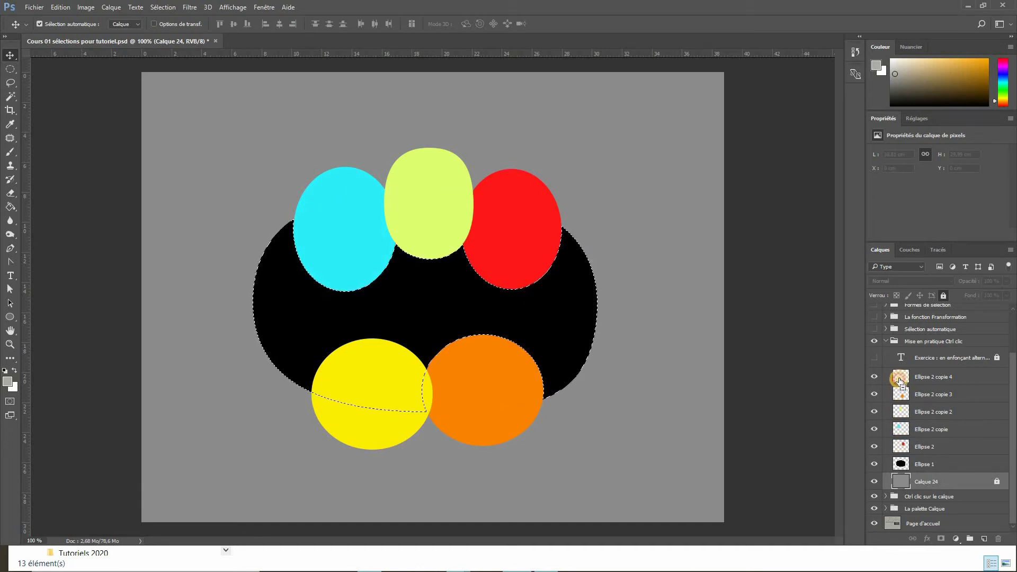
ctrl+alt+click(901, 378)
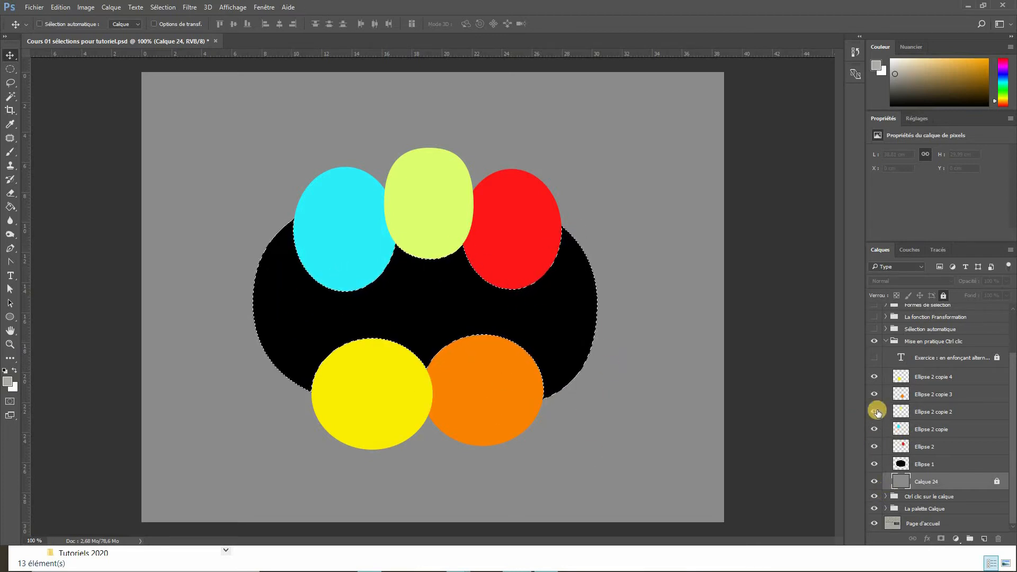
- Hide the layers from Ellipse 2 copie 4 down to Ellipse 1 and select Calque 24
drag(874, 380, 877, 466)
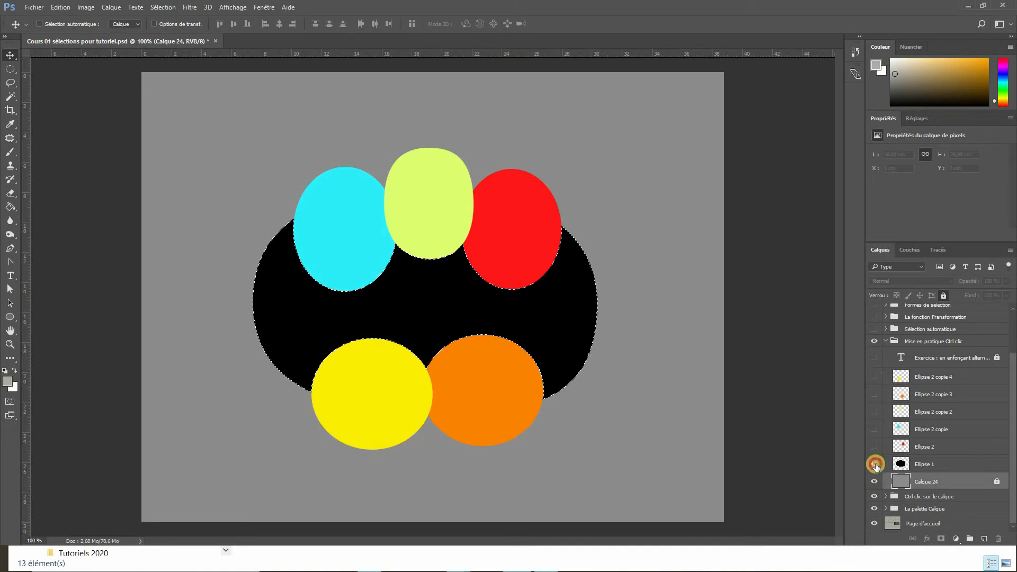
click(947, 481)
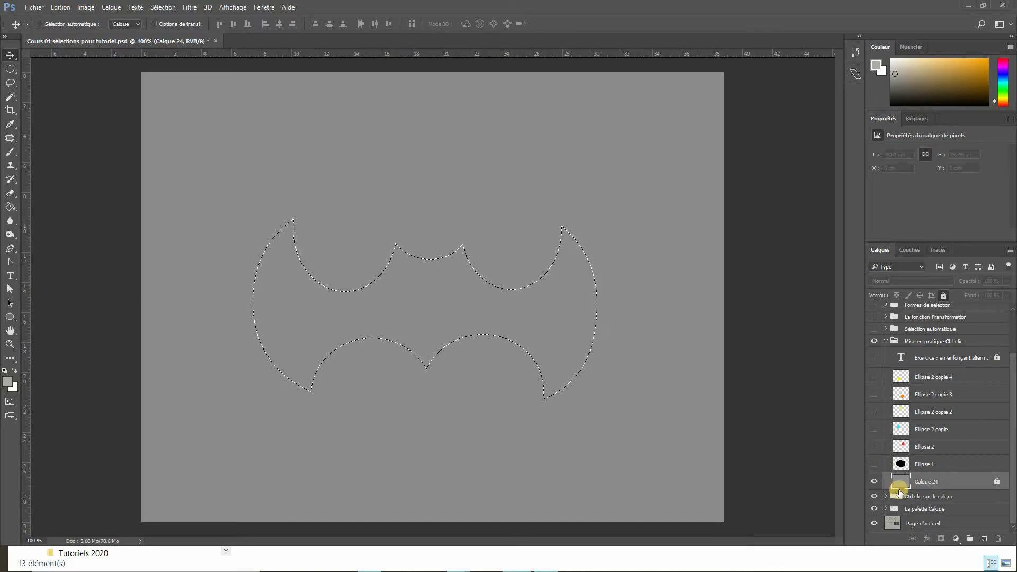
- Add a new layer, set the foreground colour to black and fill the selection with the Paint Bucket
click(985, 540)
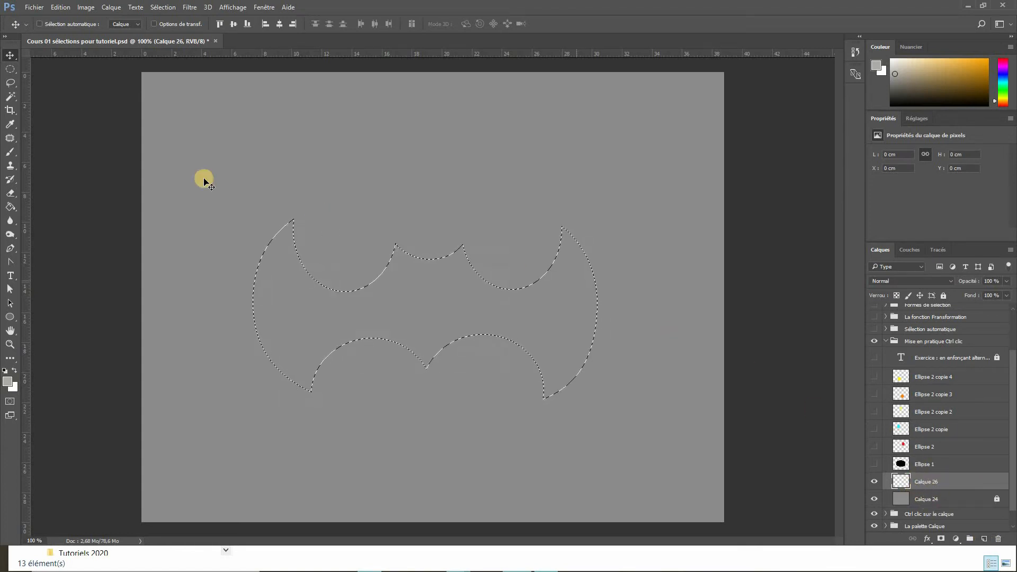
click(11, 207)
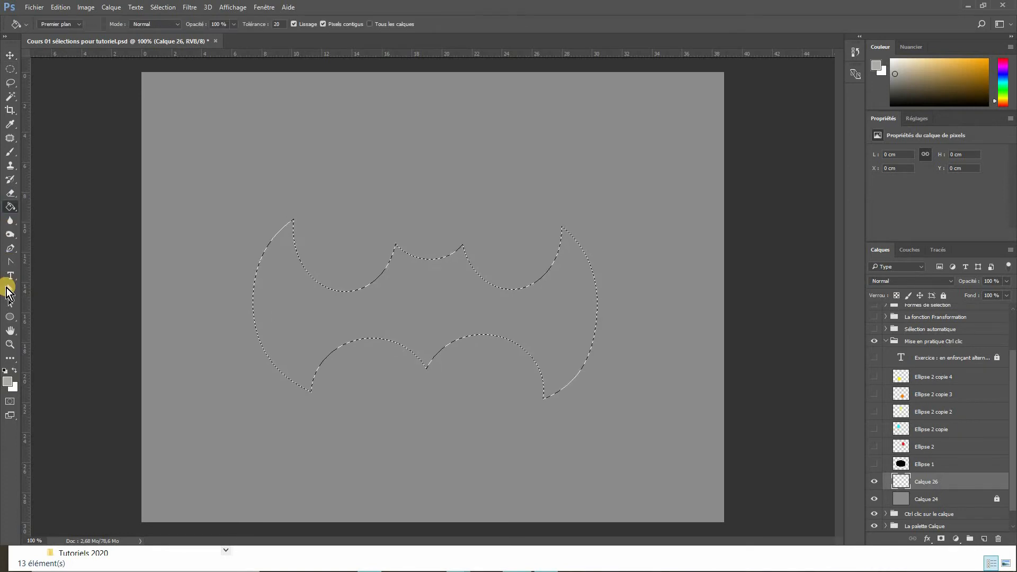
click(8, 383)
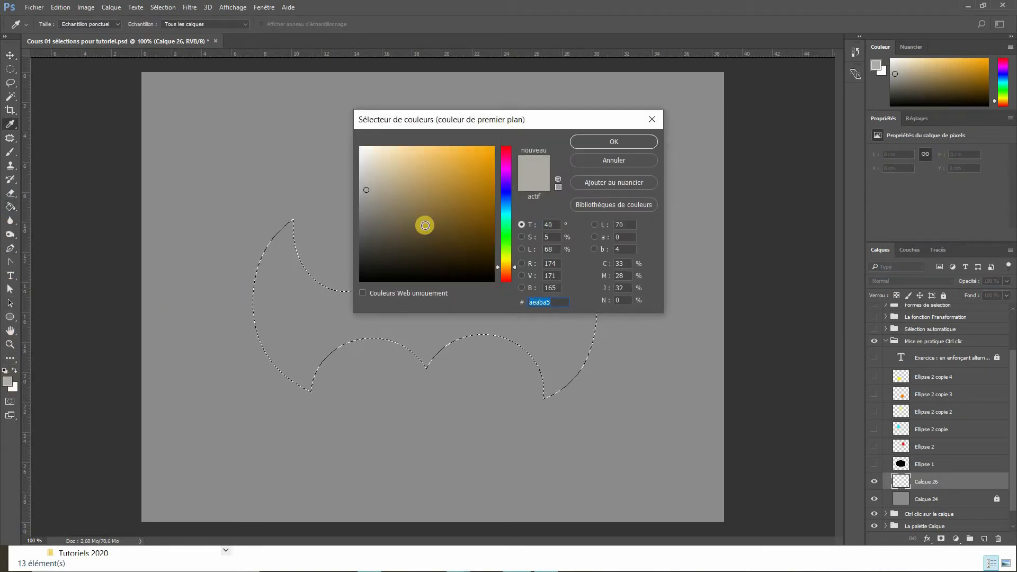
drag(387, 245, 348, 294)
click(605, 141)
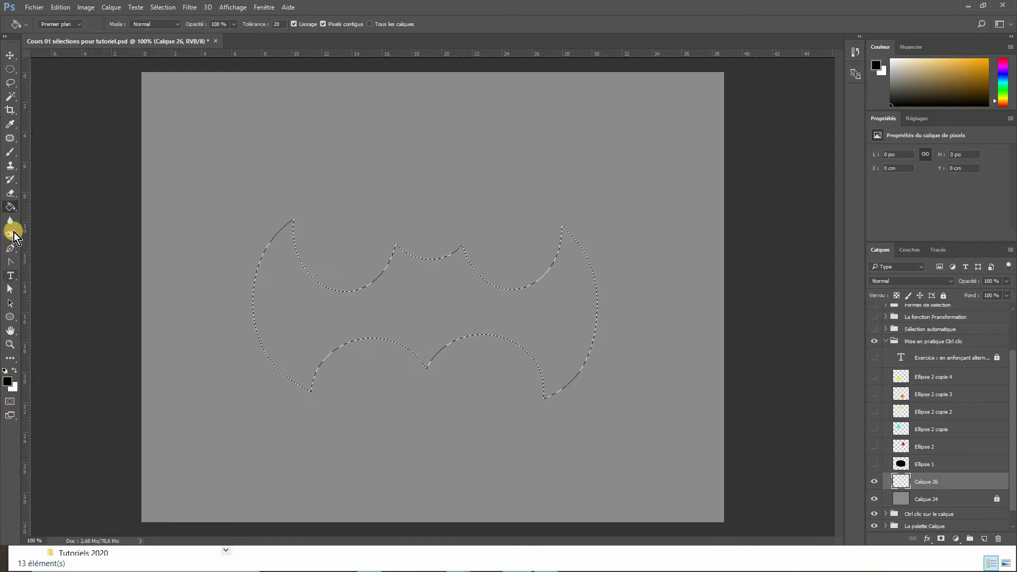
click(9, 384)
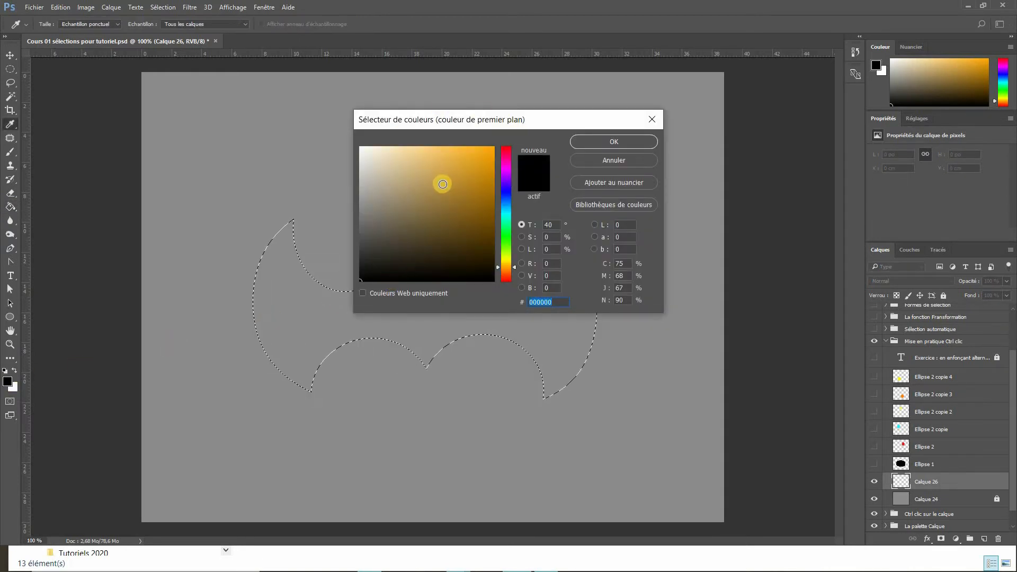
click(612, 142)
key(g)
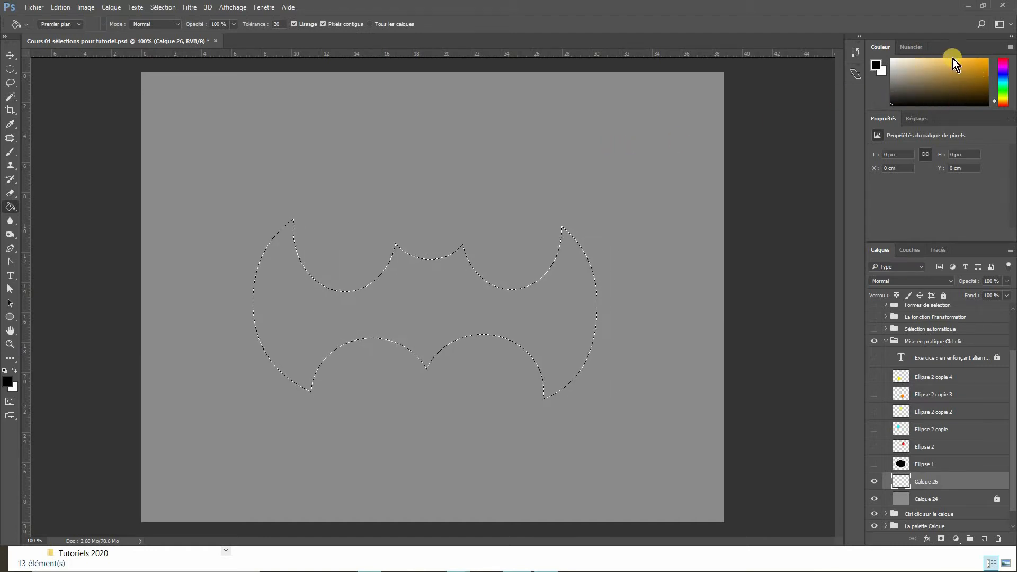
click(419, 297)
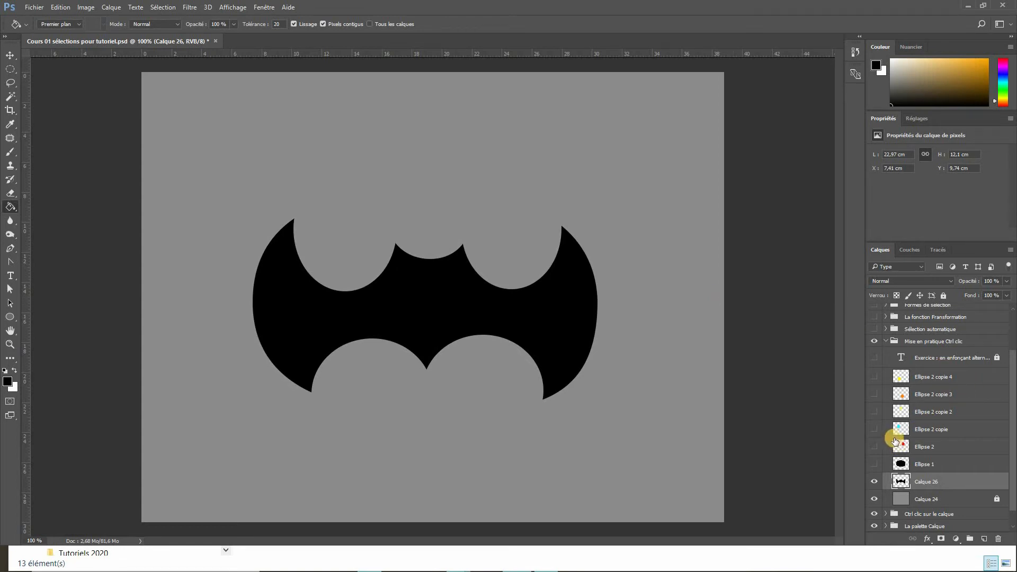
- Apply an Inner Glow layer style to the bat layer with a size of 40 px
click(925, 540)
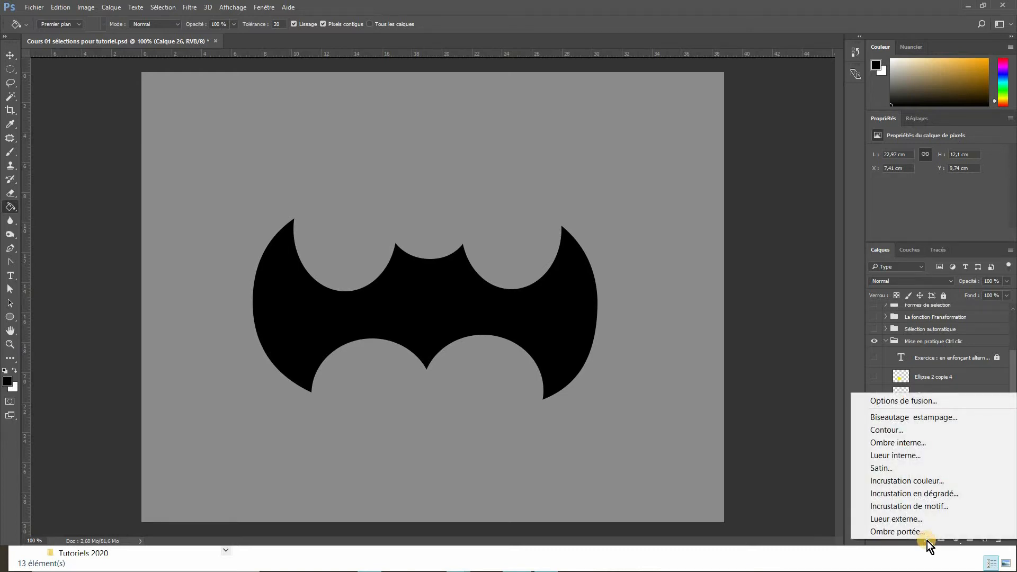
click(910, 458)
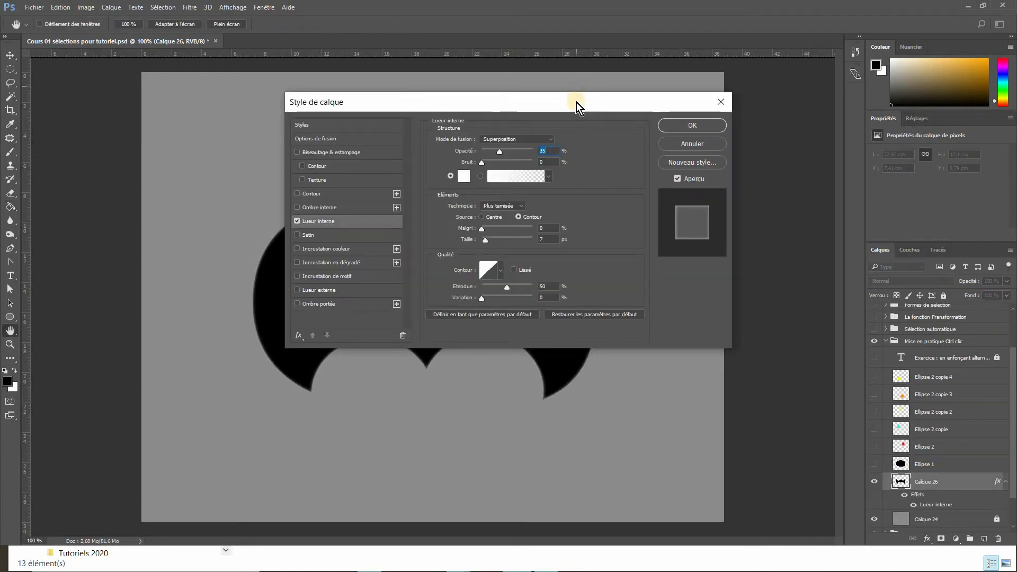
drag(578, 105, 852, 109)
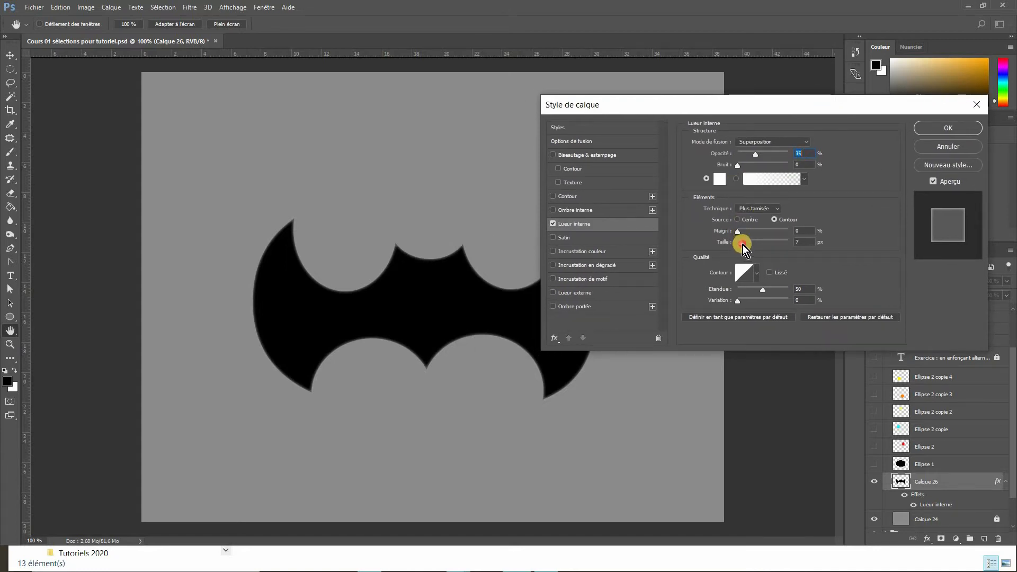
mouse_move(743, 245)
mouse_down()
mouse_move(752, 236)
mouse_move(742, 237)
mouse_up()
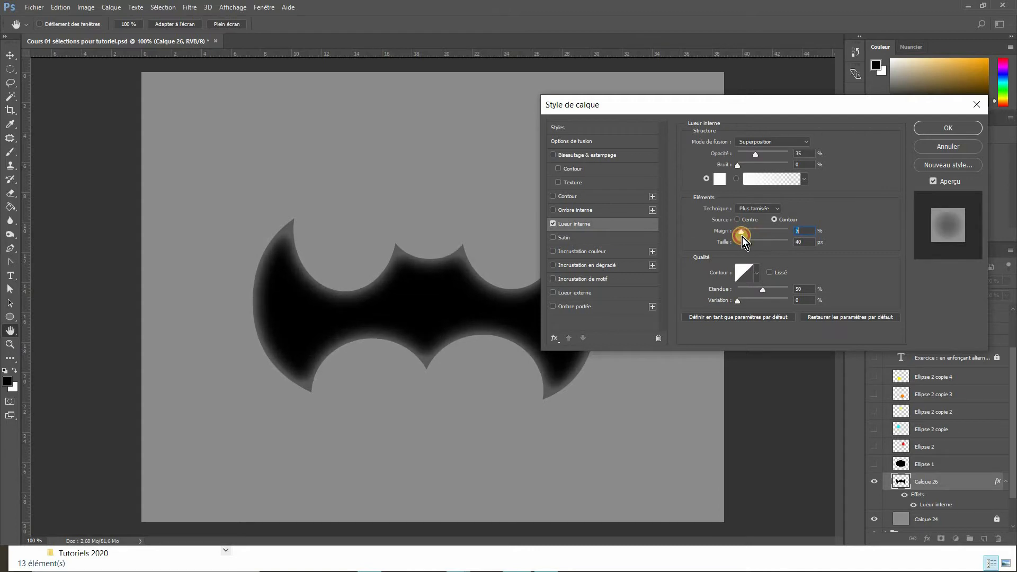
click(934, 130)
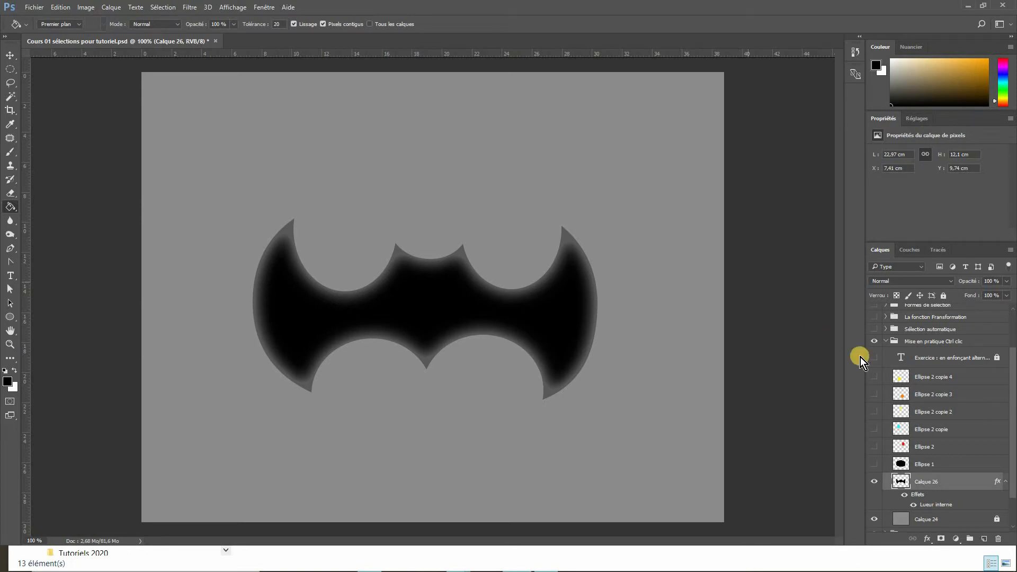
- Collapse the Mise en pratique Ctrl clic group, then make the Sélection automatique group visible and expand it
click(886, 342)
click(891, 398)
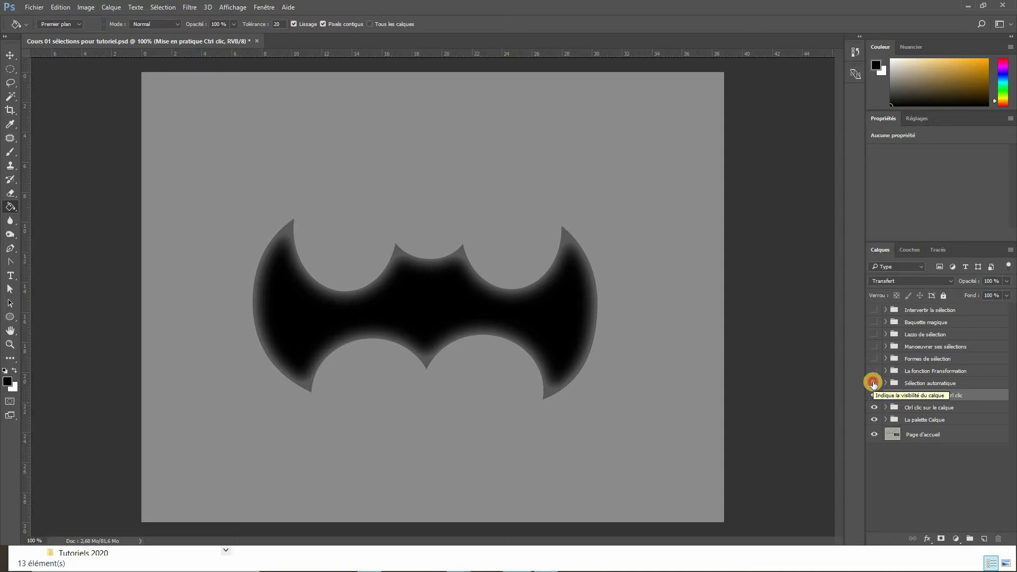
click(874, 383)
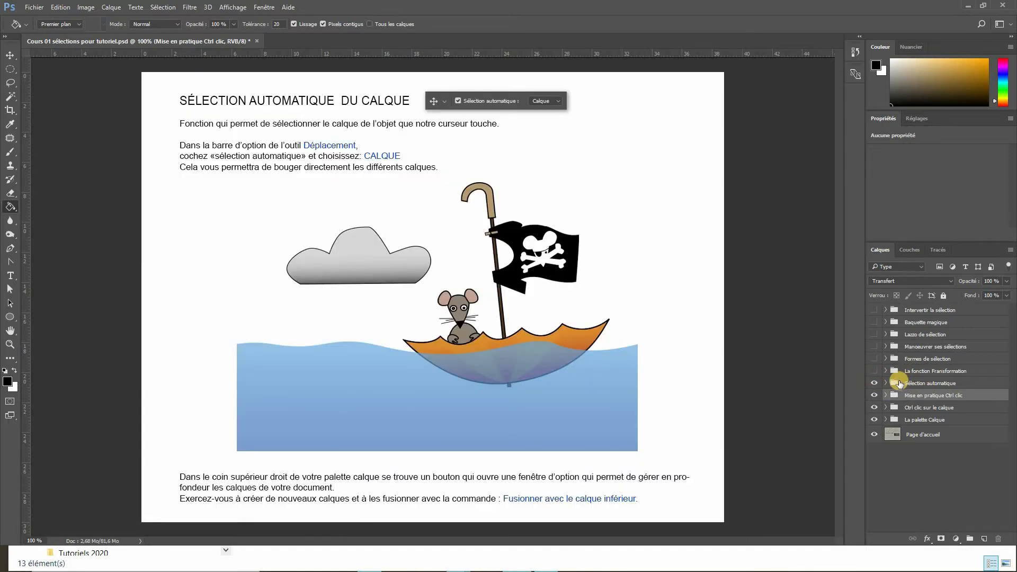
click(885, 383)
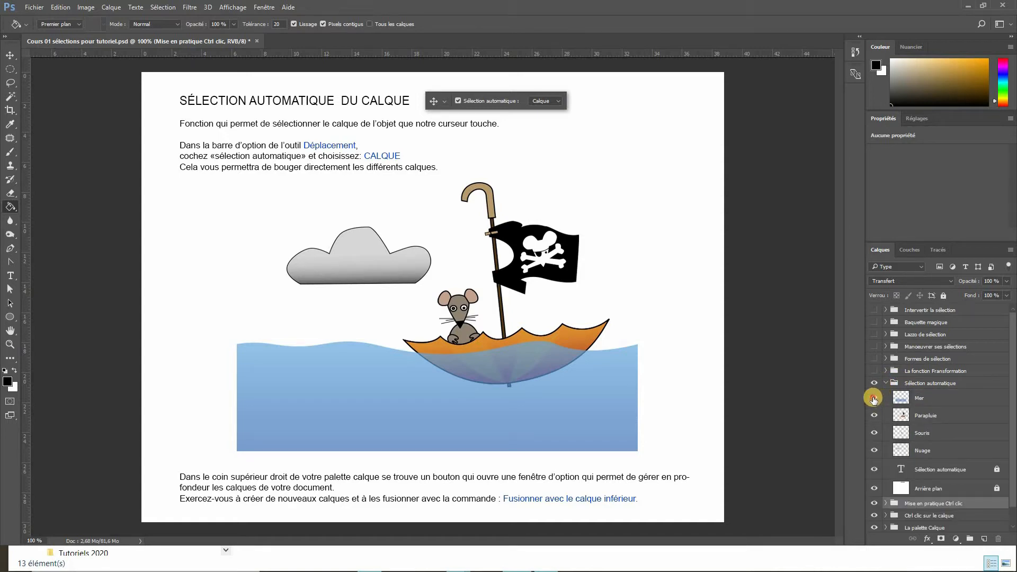
- Toggle the visibility of the Mer, Parapluie, Souris and Nuage layers off and back on
click(874, 398)
click(875, 399)
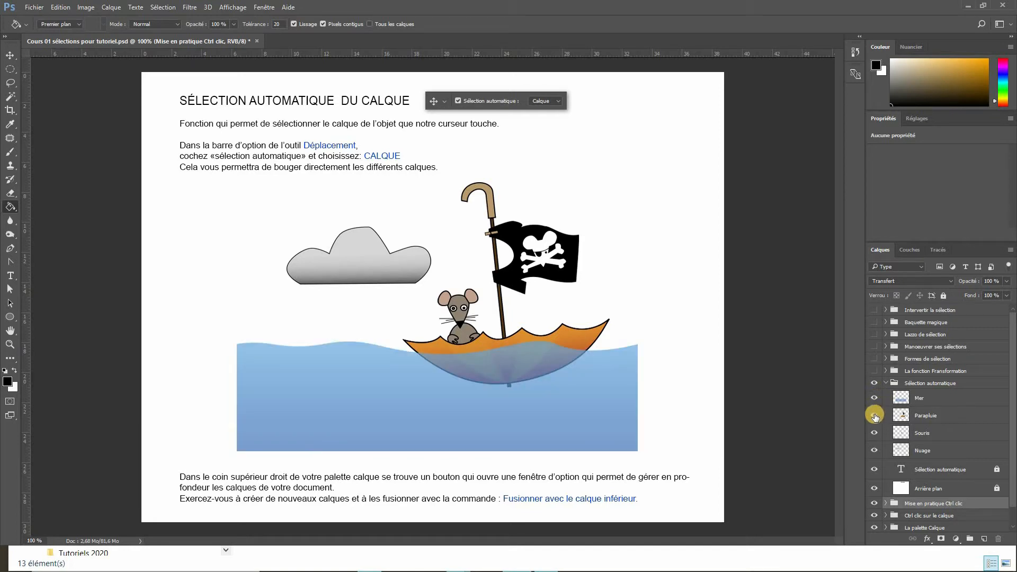
click(875, 416)
click(875, 416)
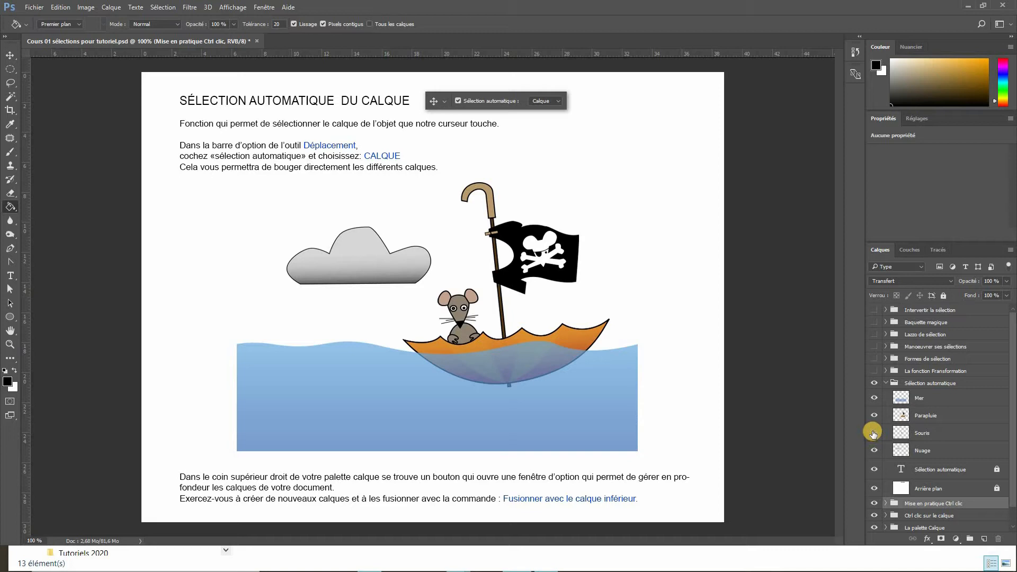
click(874, 434)
click(874, 433)
click(874, 450)
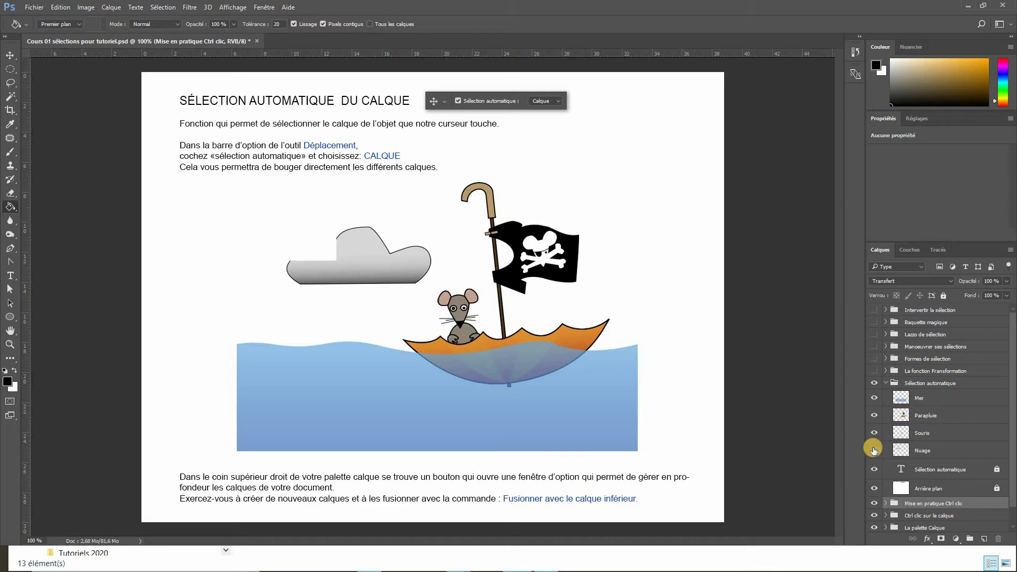
click(874, 451)
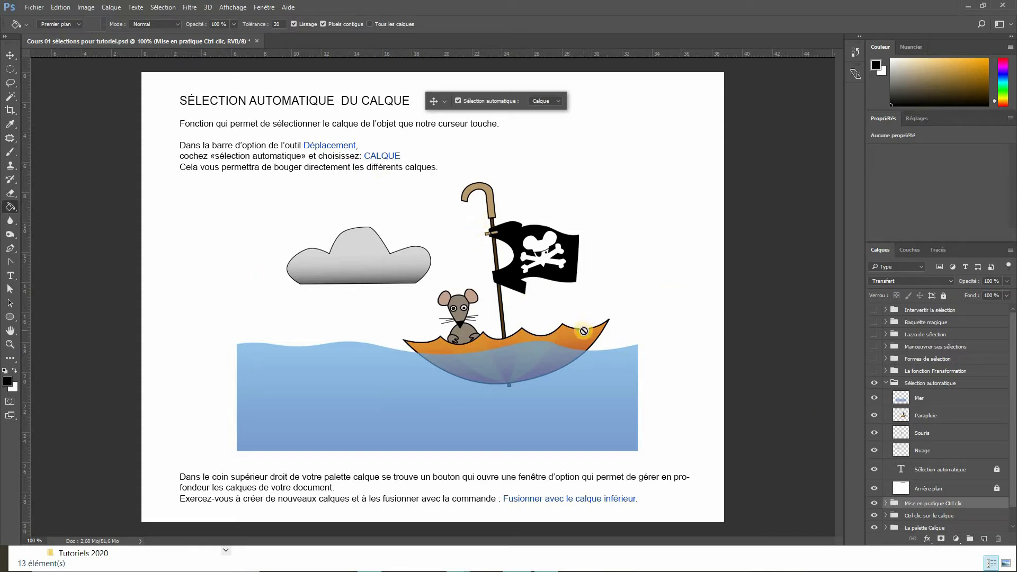
- Select the Mer layer and move the sea slightly down and right with the Move tool
click(931, 398)
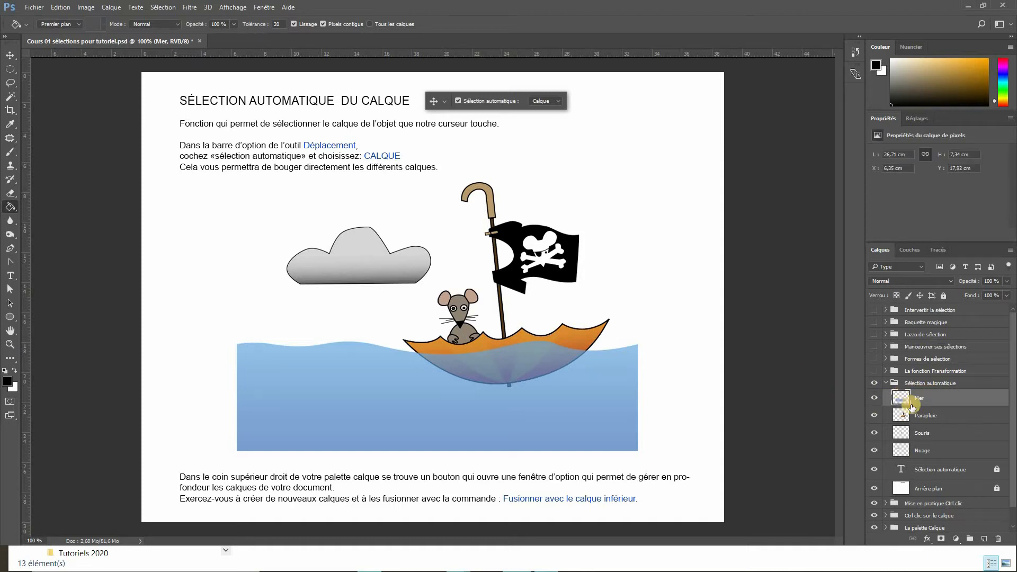
click(11, 55)
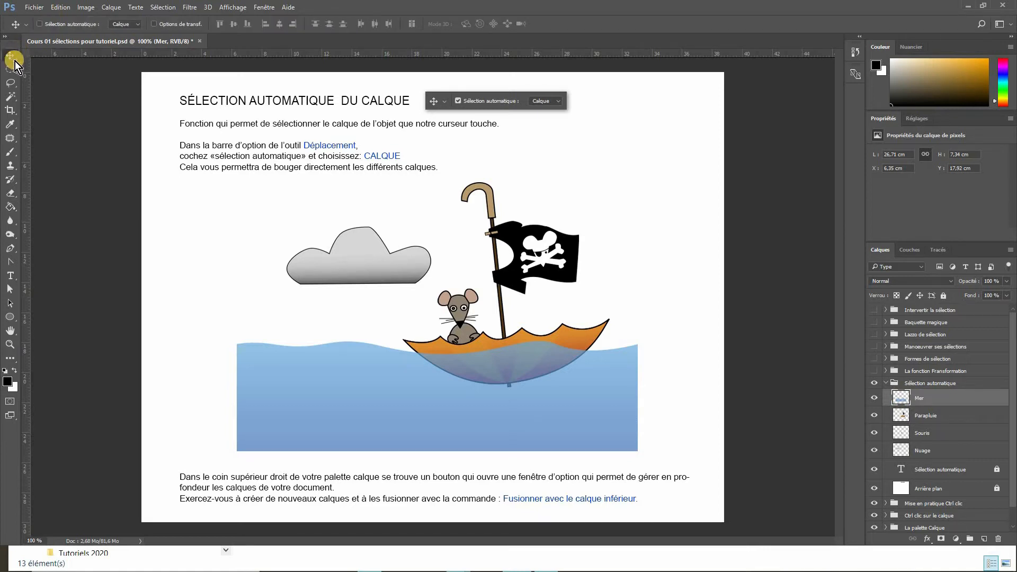
click(373, 404)
mouse_move(373, 403)
mouse_down()
mouse_move(318, 383)
mouse_move(357, 405)
mouse_move(427, 392)
mouse_move(411, 415)
mouse_move(381, 413)
mouse_up()
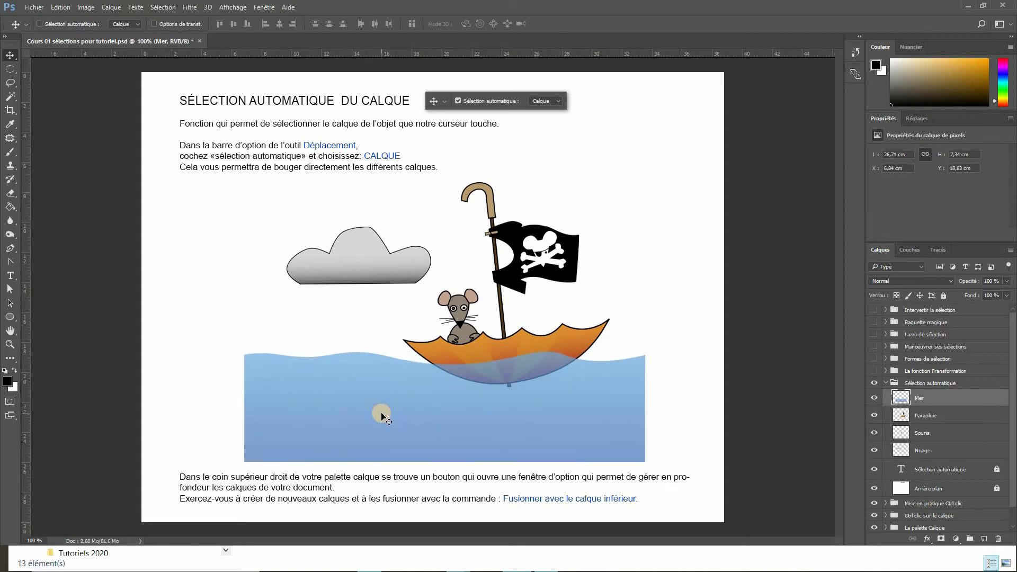
- Move the umbrella to the right, then move the mouse up into the umbrella
click(901, 416)
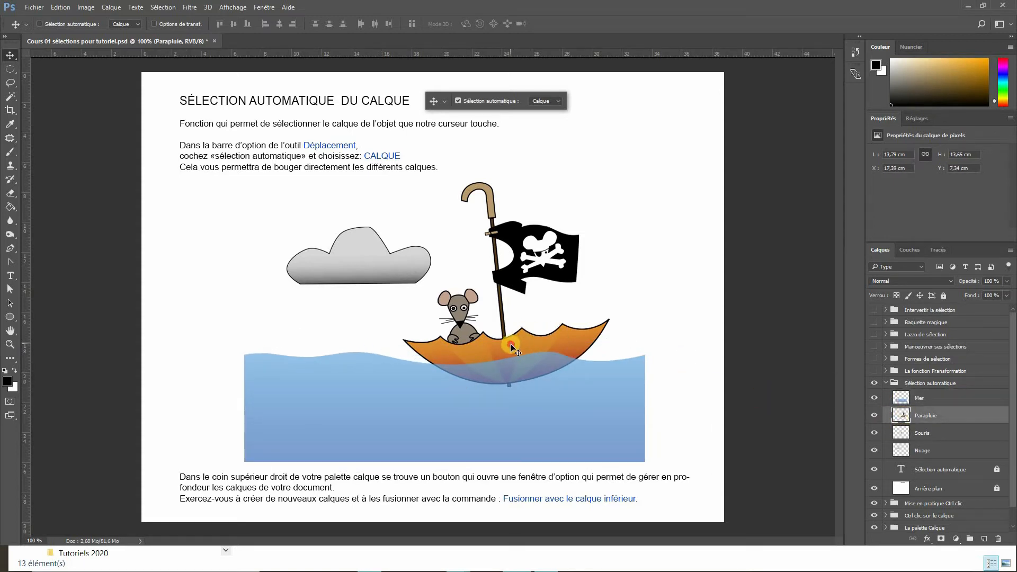
drag(516, 341, 583, 336)
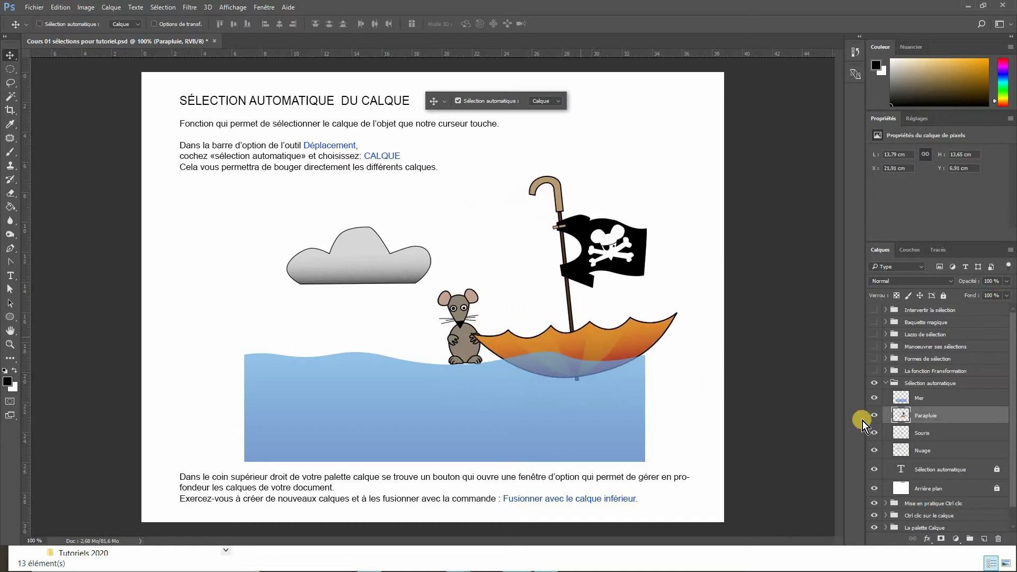
click(927, 430)
drag(472, 353, 532, 338)
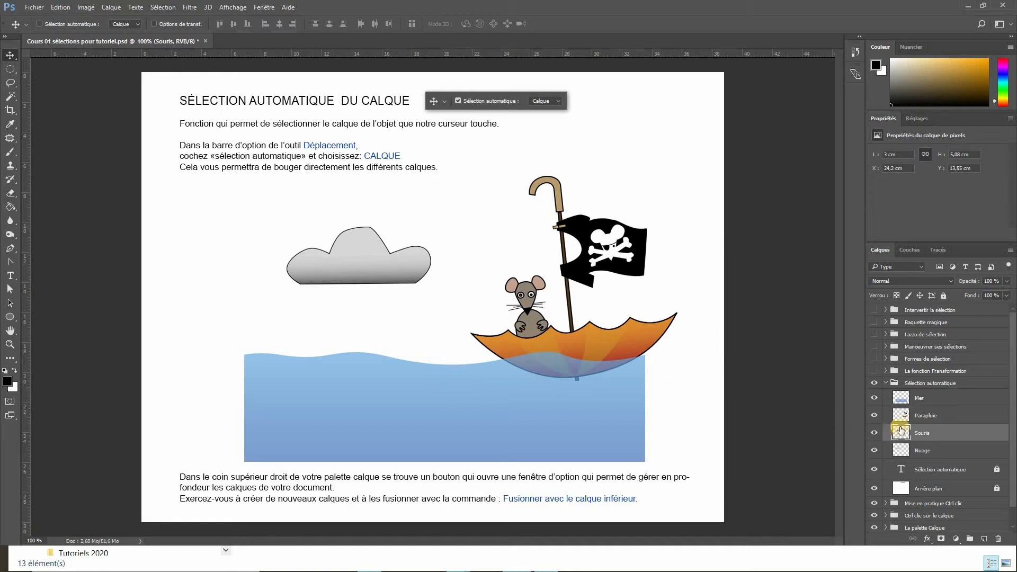
- Select the Parapluie and Souris layers together, move them left about 55 px, then select the Mer layer
click(938, 415)
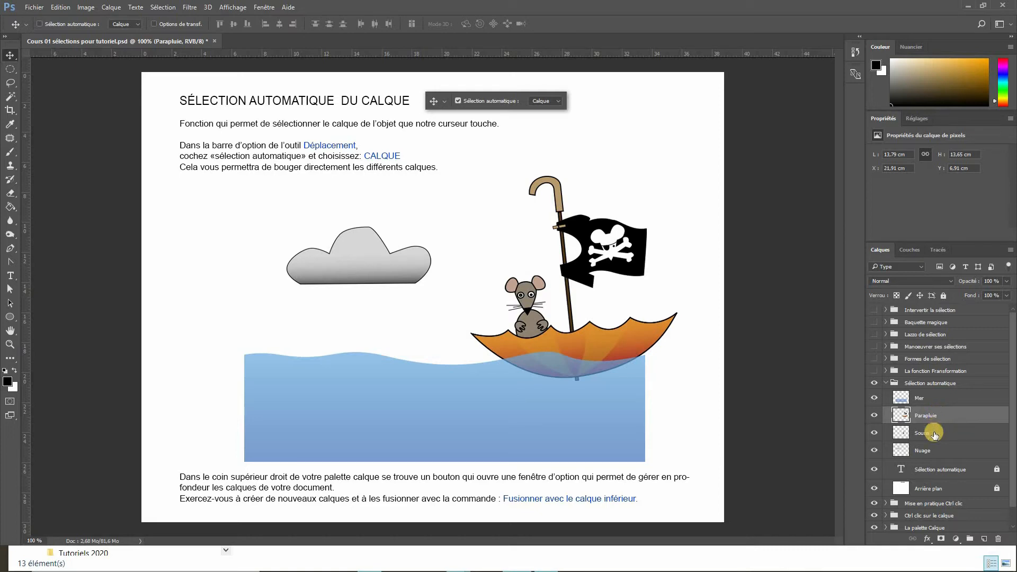
ctrl+click(935, 434)
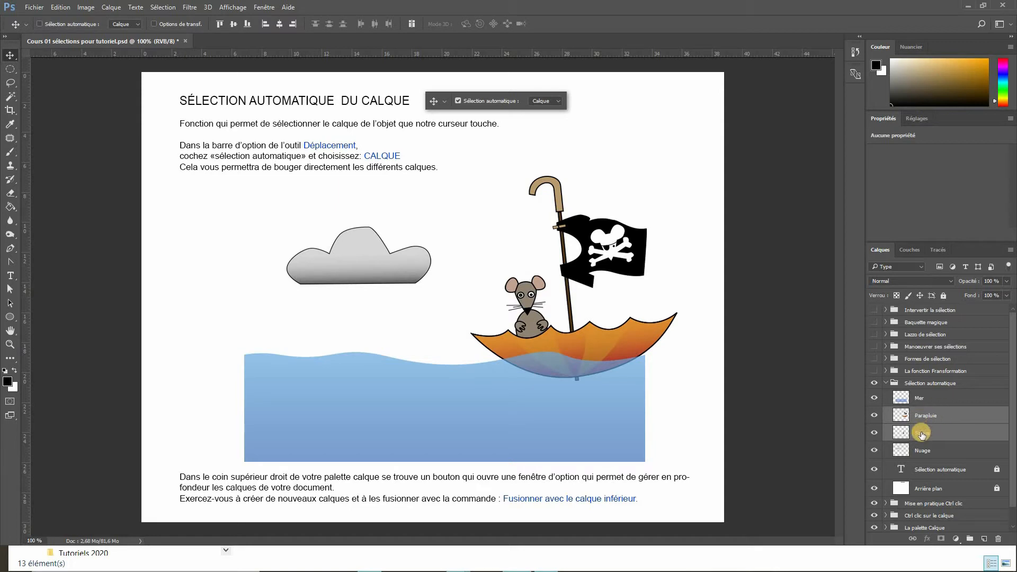
drag(575, 337, 521, 345)
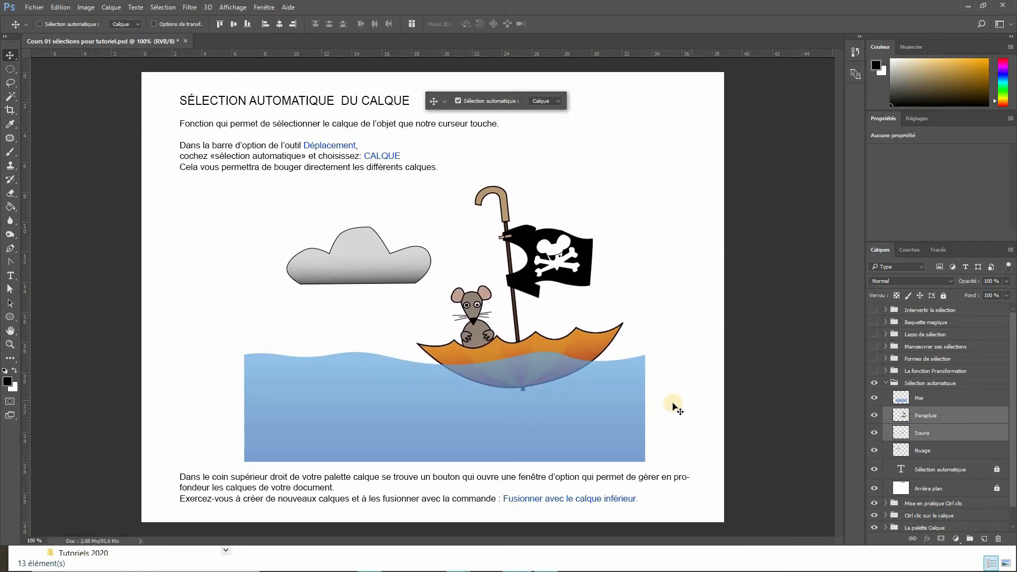
click(928, 399)
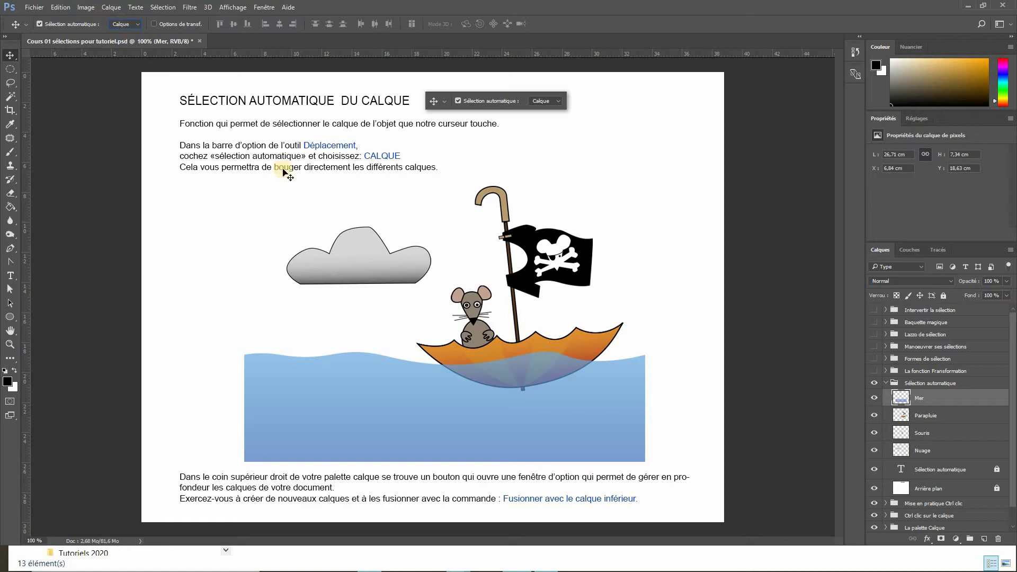
- Reposition the cloud, sea, umbrella and mouse by dragging each object directly on the canvas with auto-select
click(367, 259)
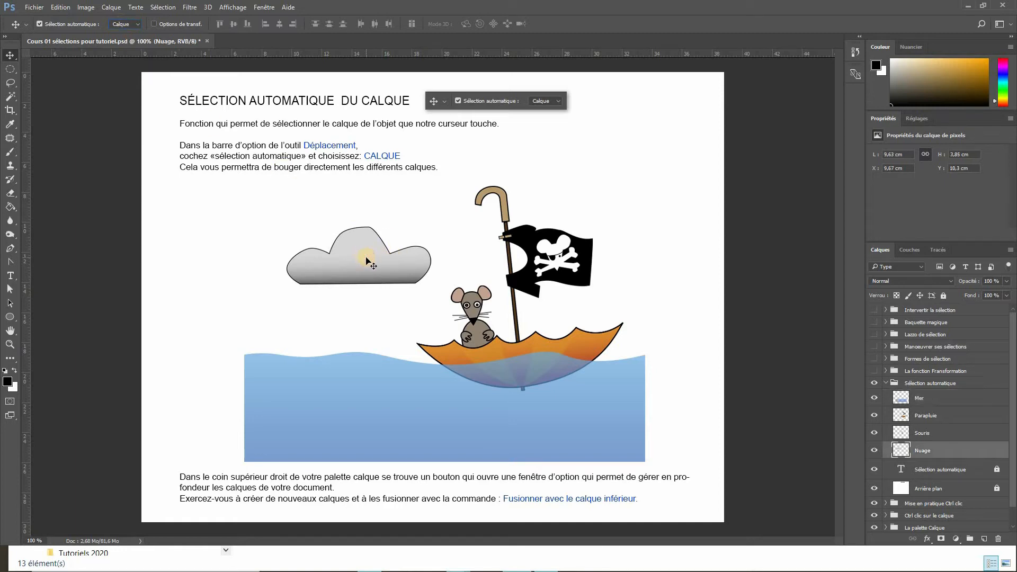
drag(361, 255, 343, 241)
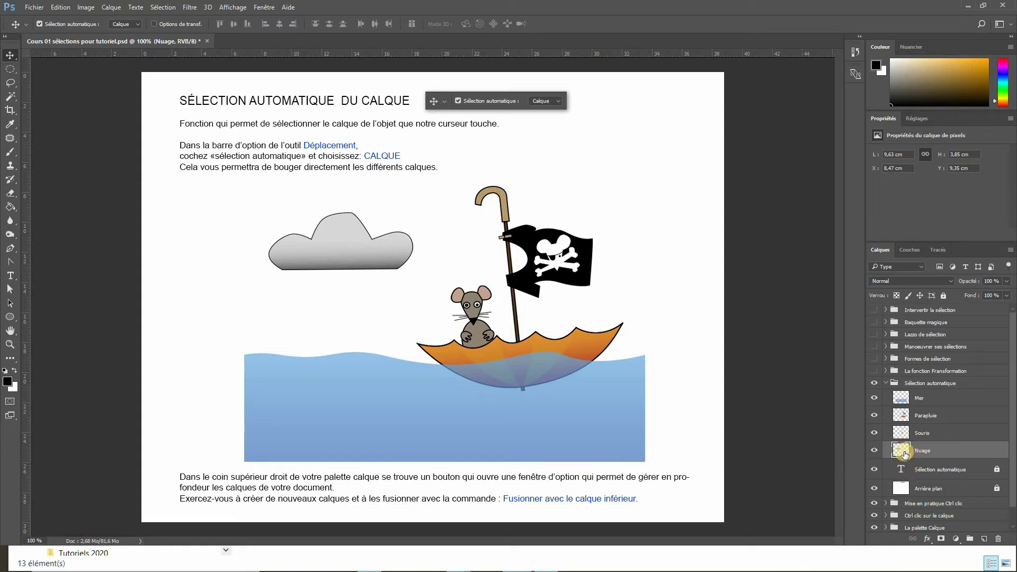
drag(388, 405, 348, 407)
drag(563, 256, 627, 235)
drag(470, 318, 413, 307)
drag(586, 329, 464, 348)
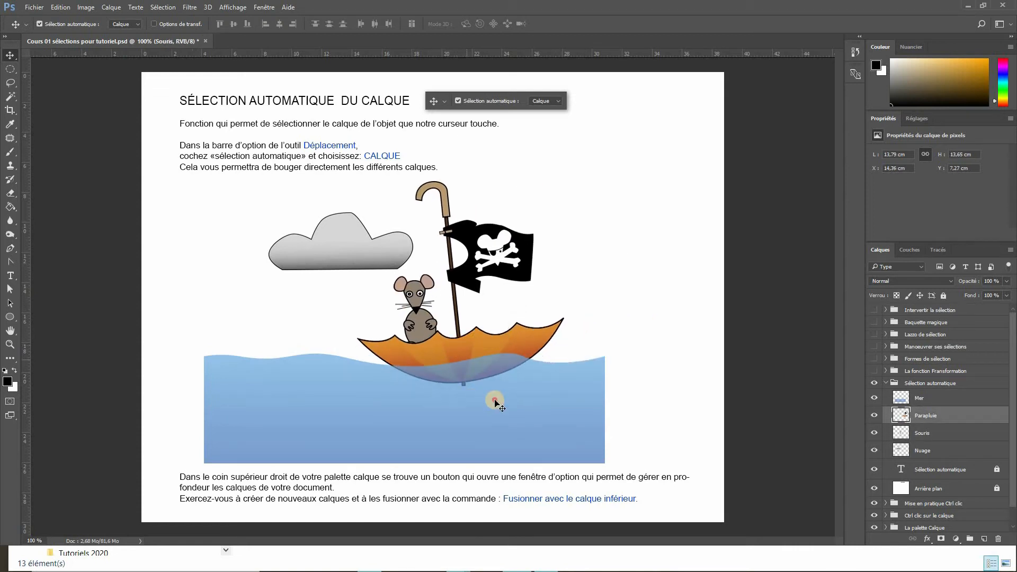
drag(495, 399, 559, 395)
drag(551, 272, 567, 265)
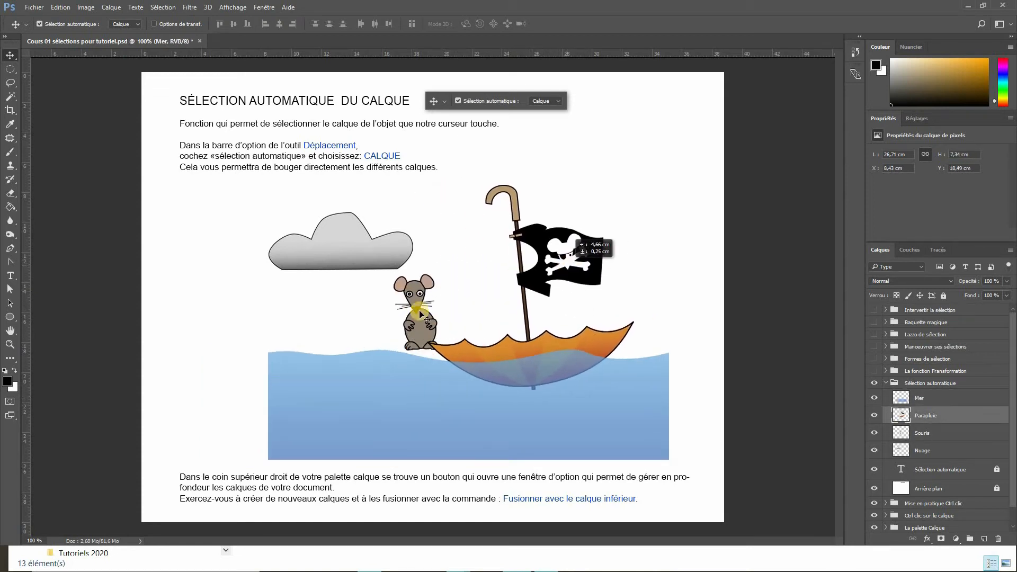
drag(416, 319, 472, 333)
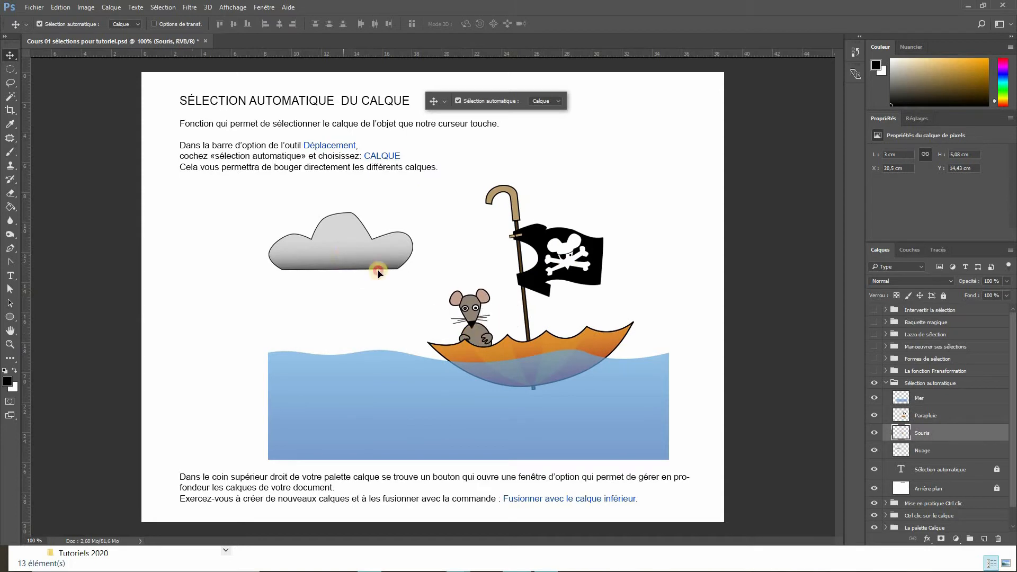
- Move the cloud onto the mouse's head and place the Nuage layer above the Souris layer
drag(347, 256, 373, 280)
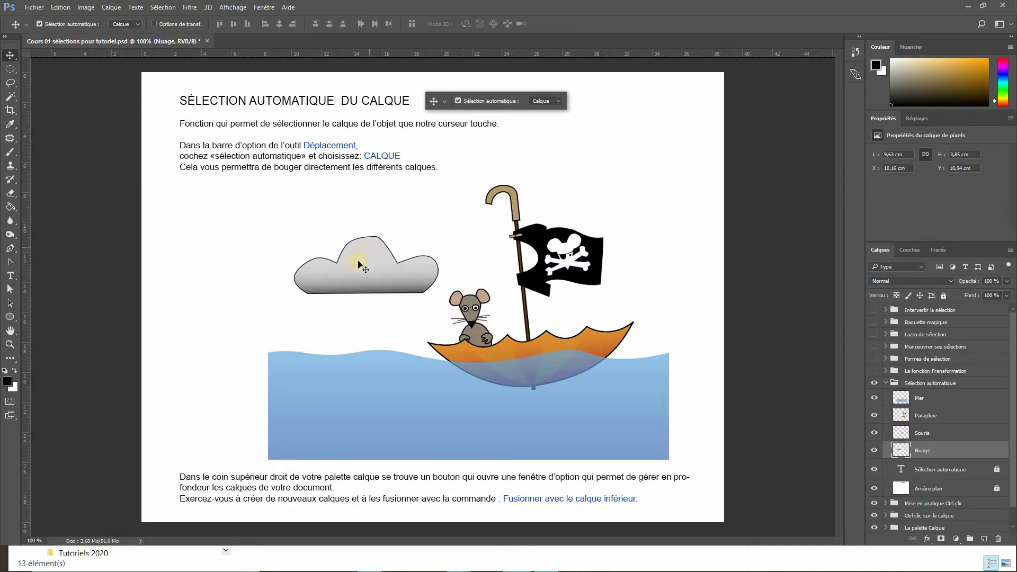
drag(362, 265, 490, 301)
drag(921, 433, 922, 428)
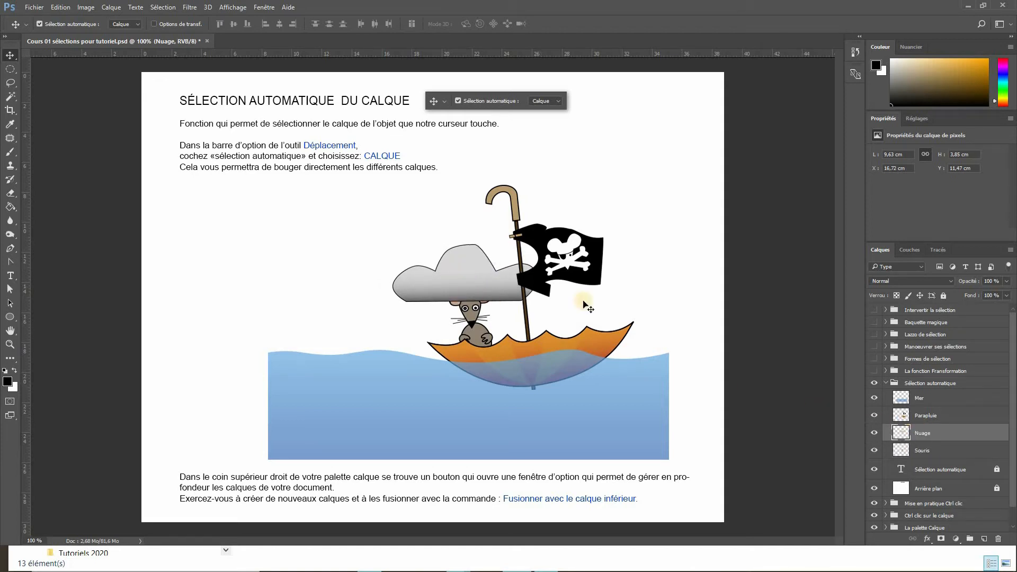
mouse_move(457, 285)
mouse_down()
mouse_move(457, 268)
mouse_move(457, 284)
mouse_up()
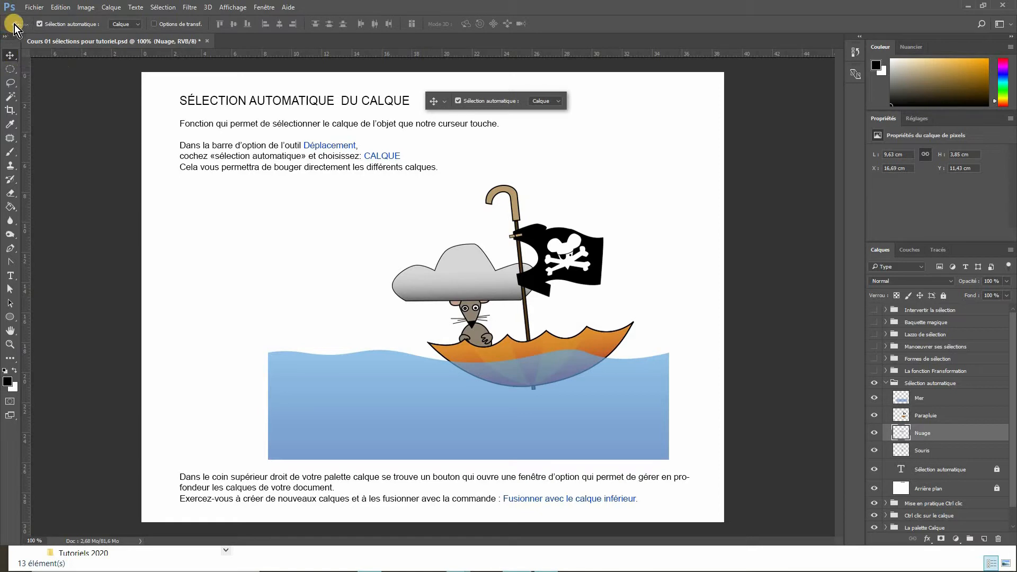
- Enable transform controls and scale the cloud down into a small hat on the mouse, then commit
click(153, 24)
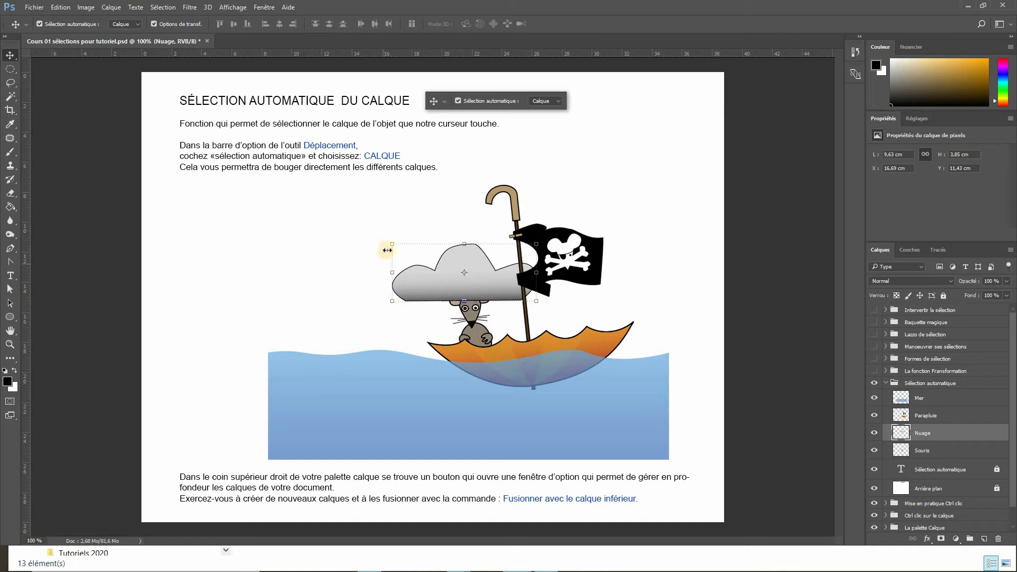
click(537, 244)
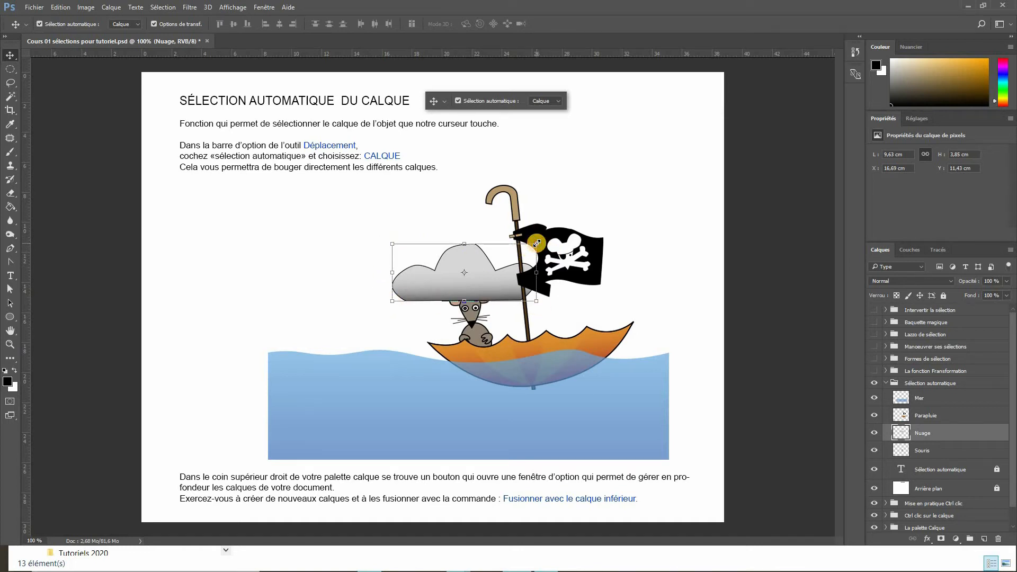
drag(537, 244, 477, 292)
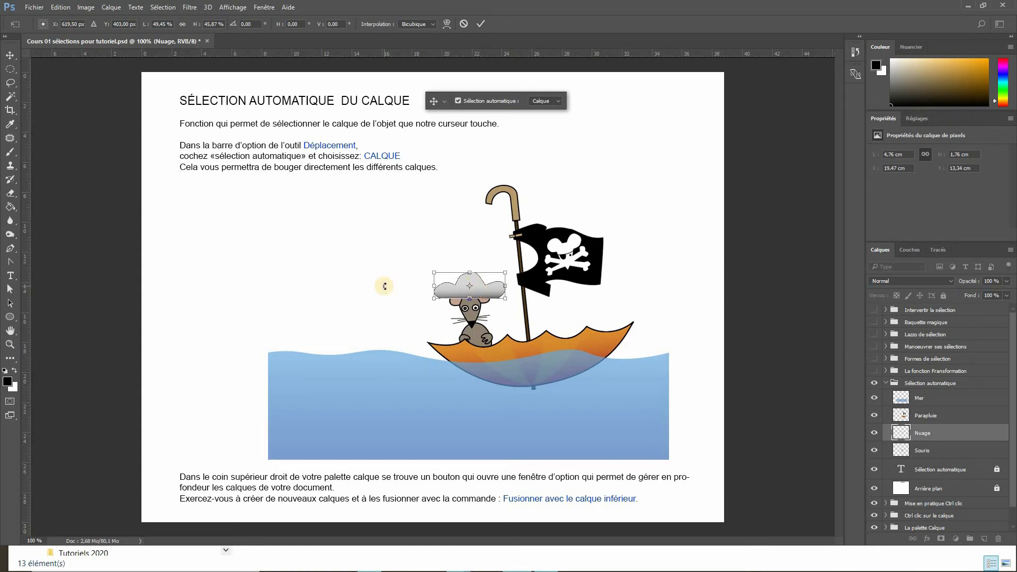
key(Return)
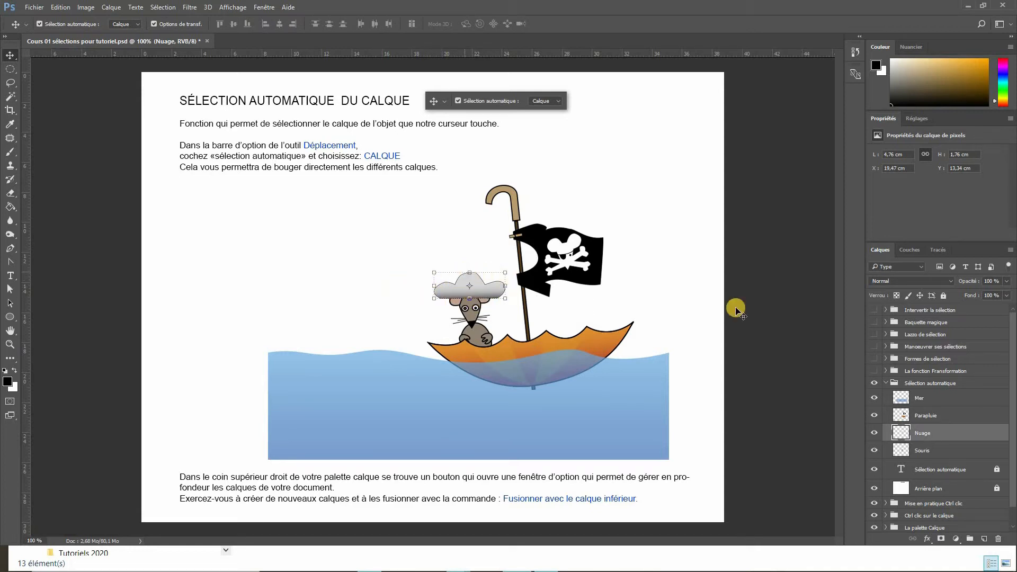
- Select the Nuage layer and darken the cloud to black with Teinte/Saturation, Luminosité set to -100
click(923, 416)
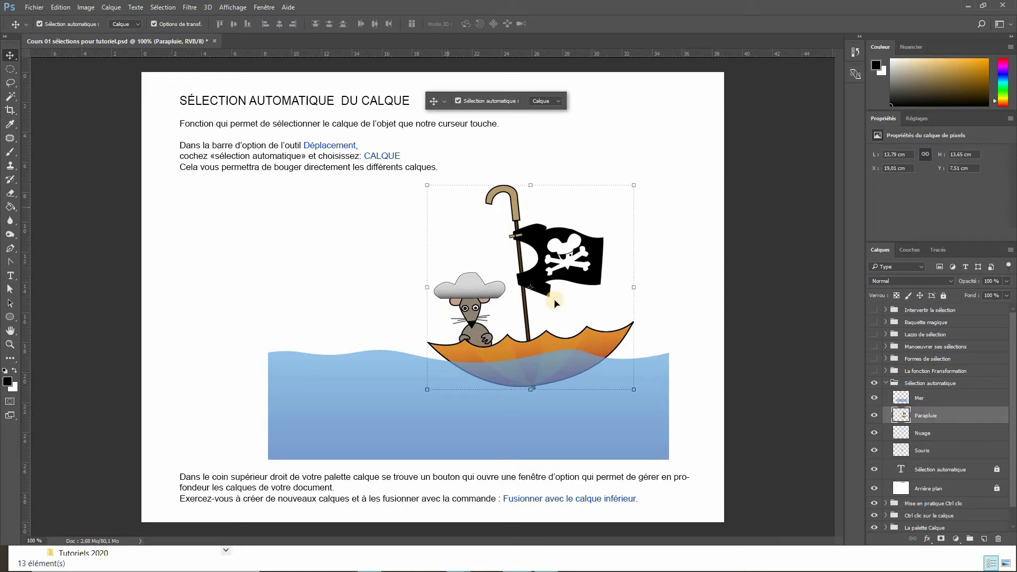
click(920, 397)
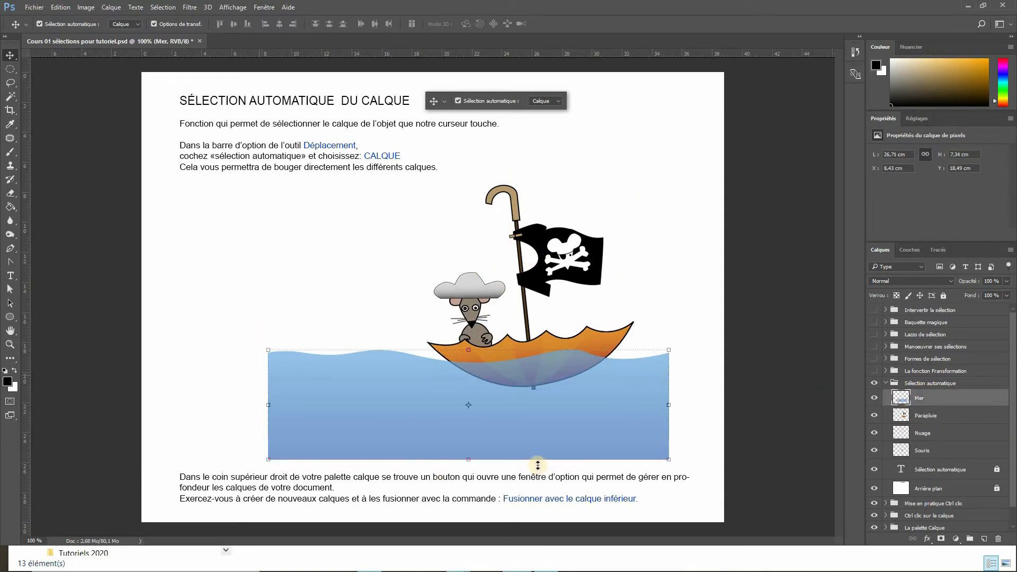
click(923, 432)
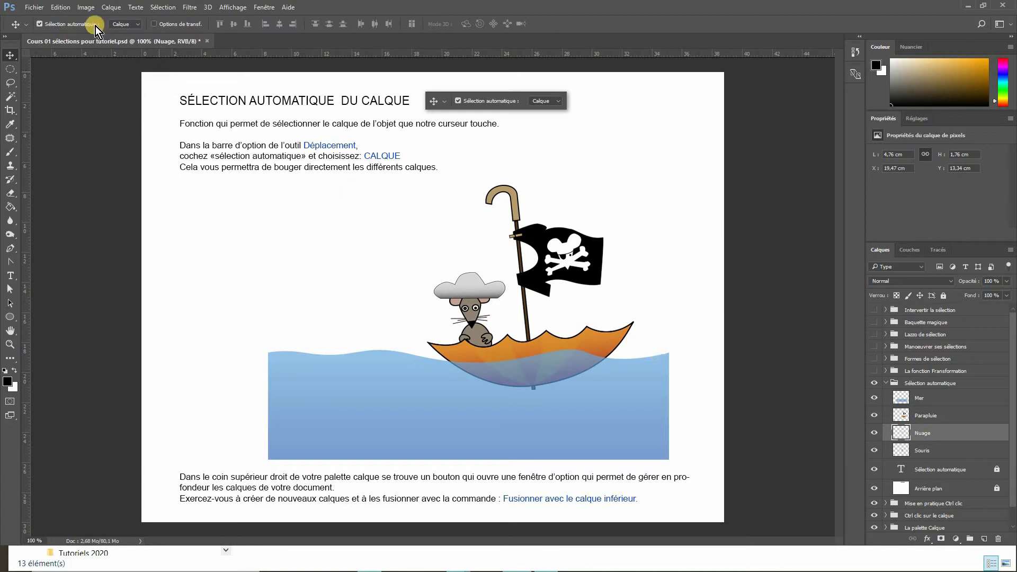
click(85, 8)
mouse_move(91, 39)
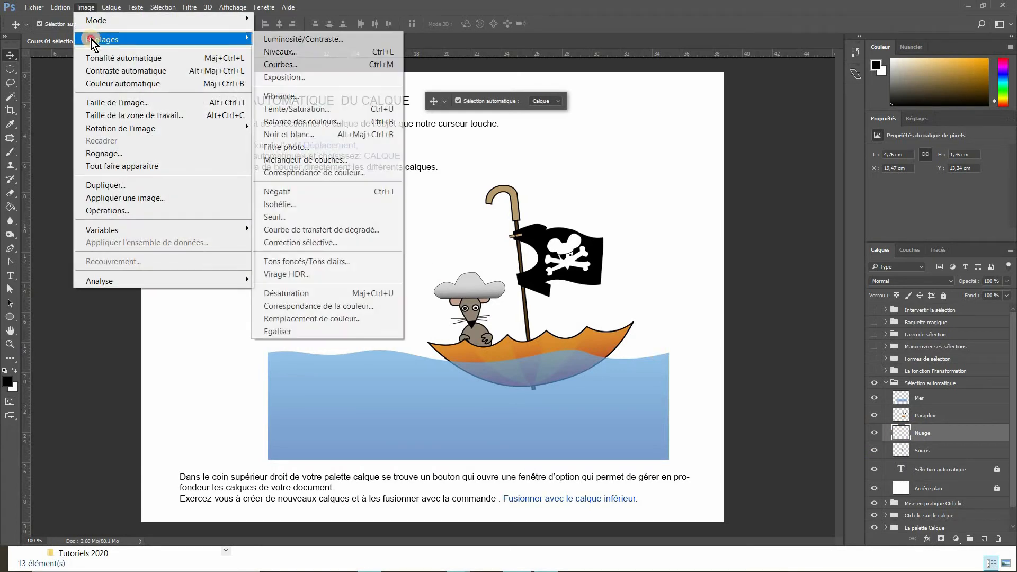
click(295, 109)
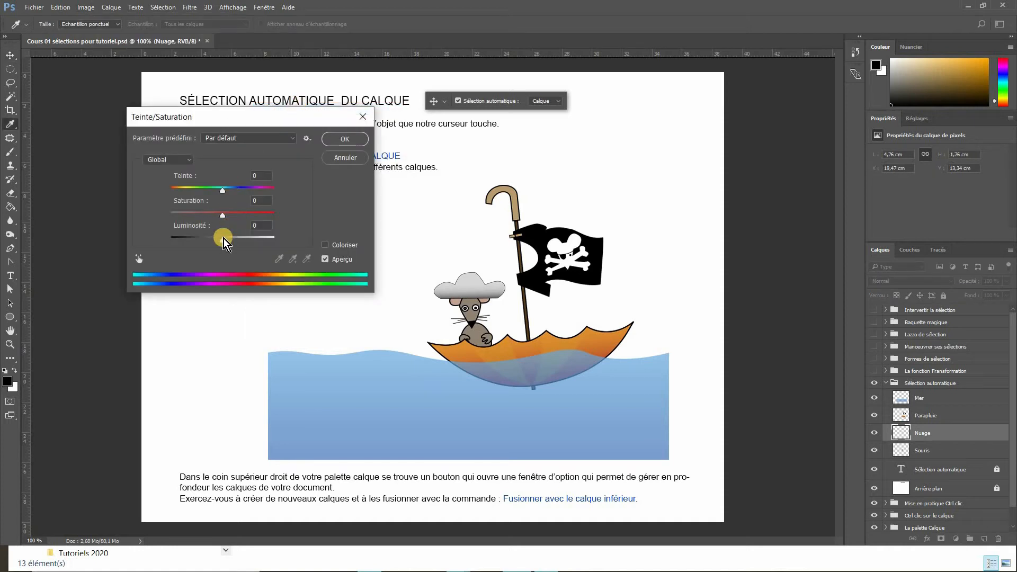
drag(220, 240, 171, 244)
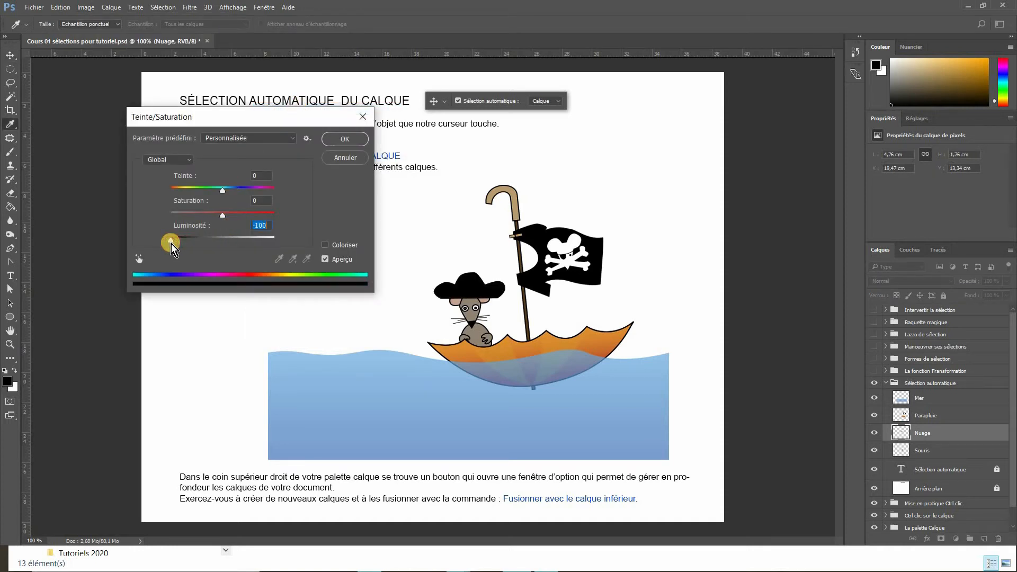
click(346, 142)
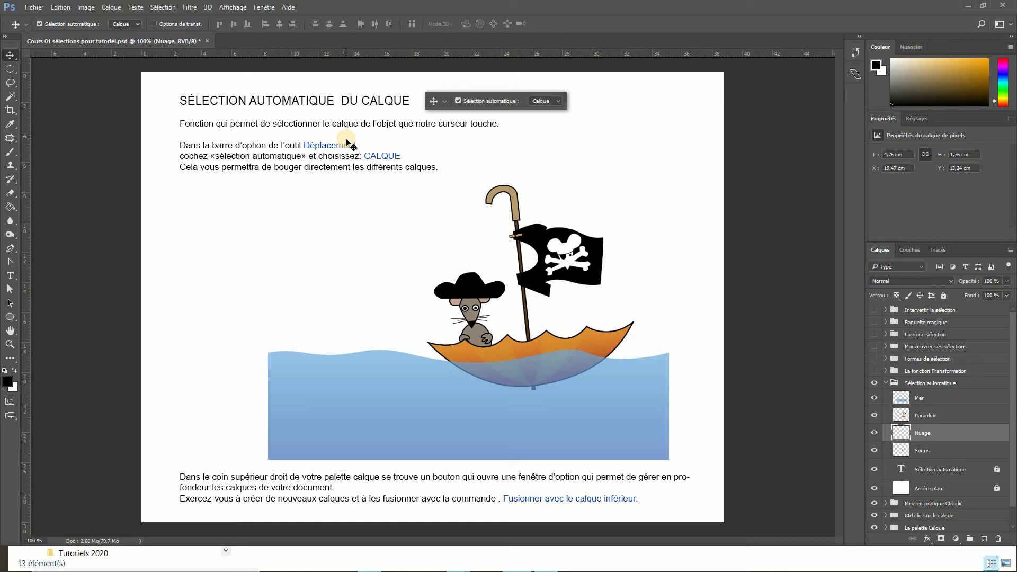
- Collapse the Sélection automatique group, then show and expand the La fonction Transformation group
click(885, 383)
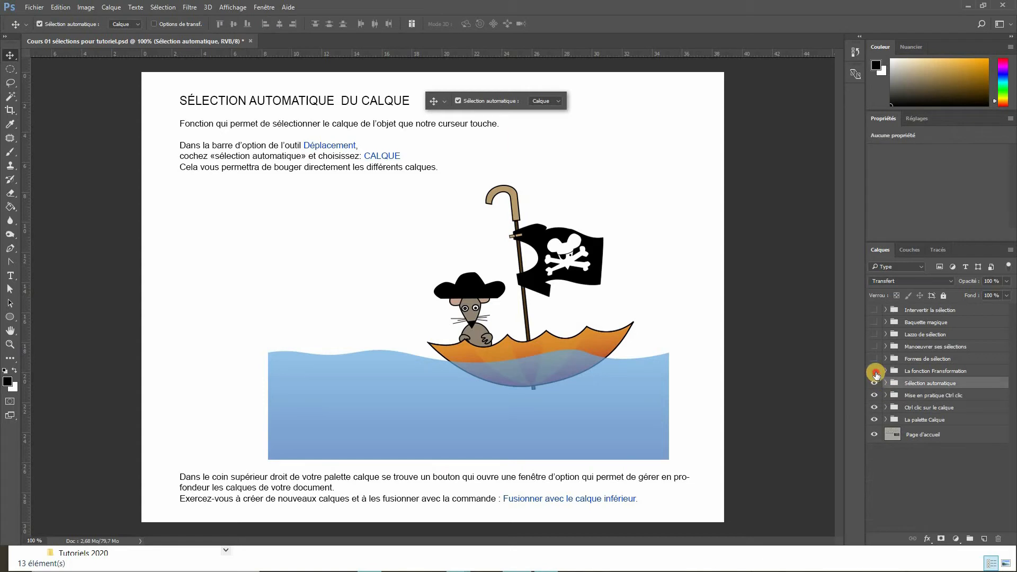
click(875, 372)
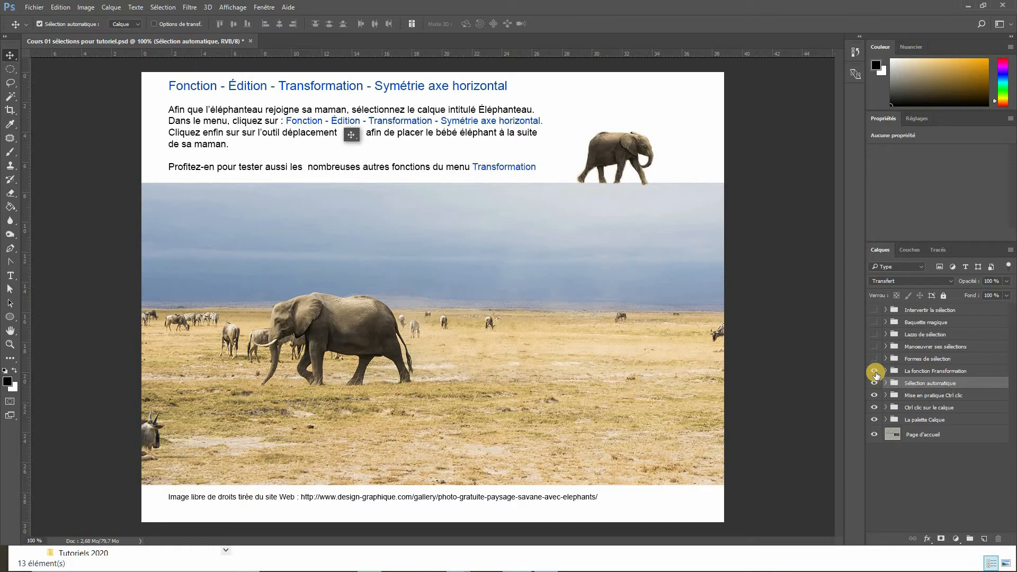
click(886, 371)
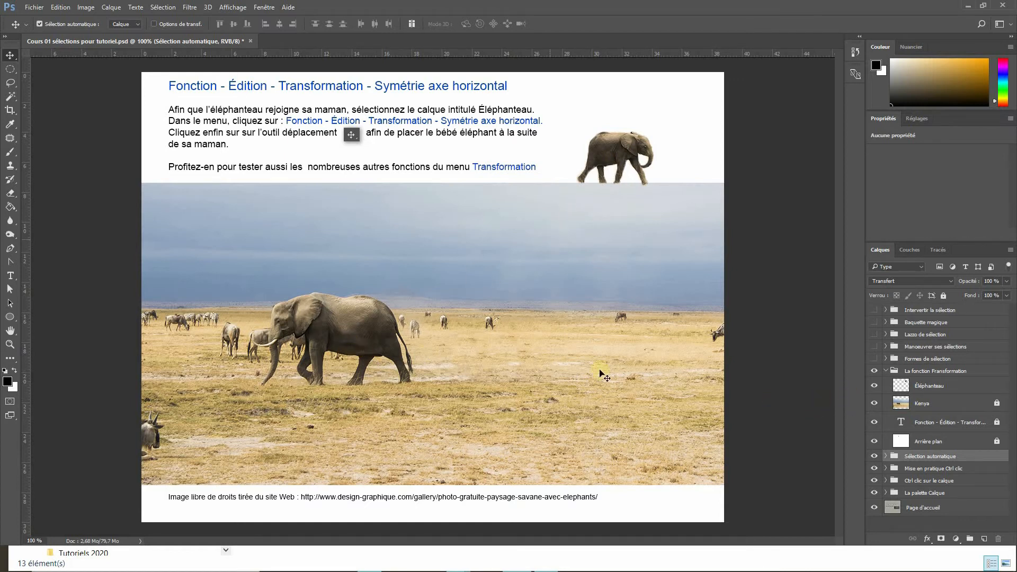
- Toggle the Éléphanteau layer's visibility off and on several times
click(875, 386)
click(875, 386)
click(876, 387)
click(876, 387)
click(876, 387)
click(876, 387)
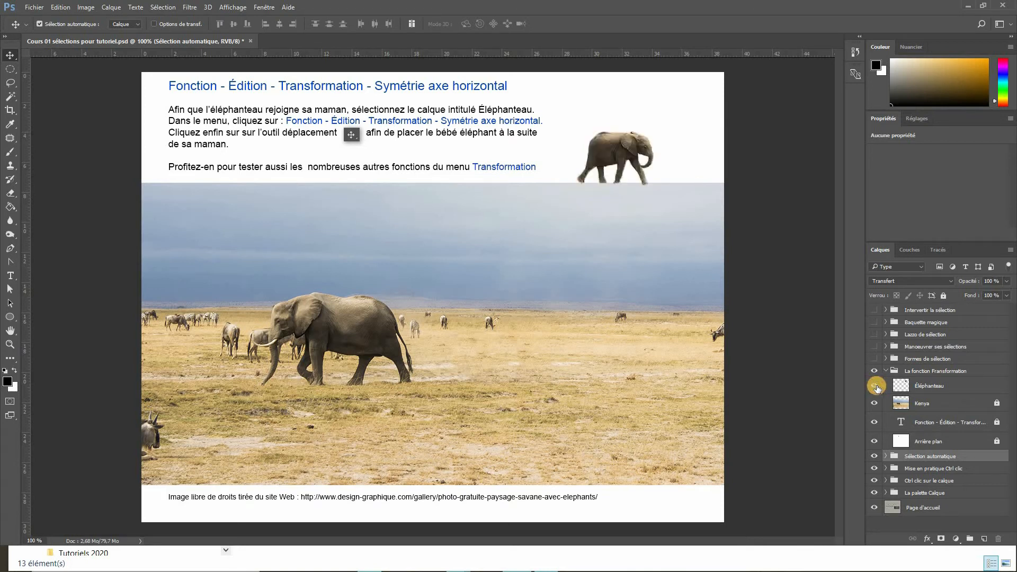
- Select the Éléphanteau layer and move the elephant calf down onto the savanna behind its mother
click(921, 387)
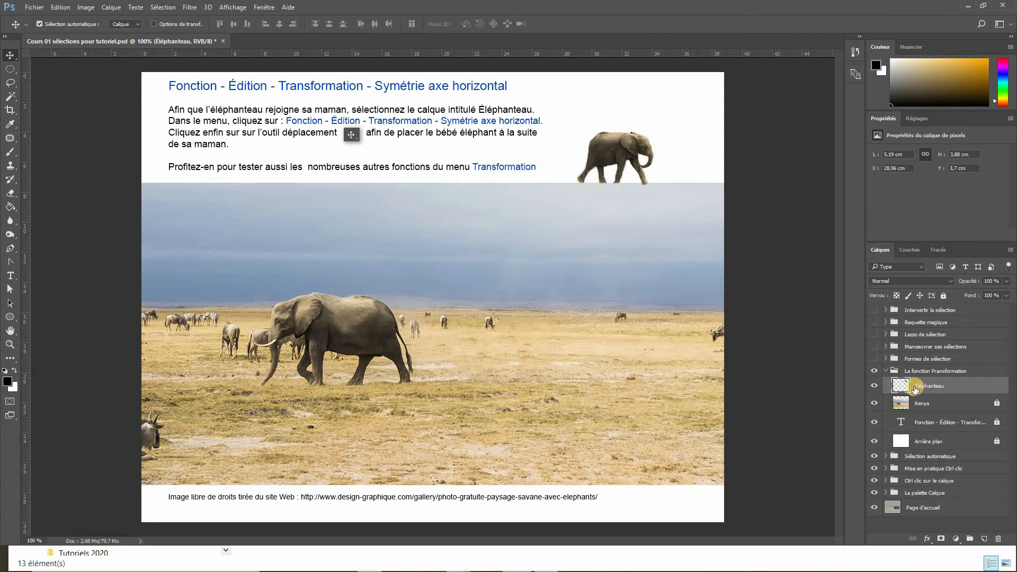
drag(600, 185, 509, 325)
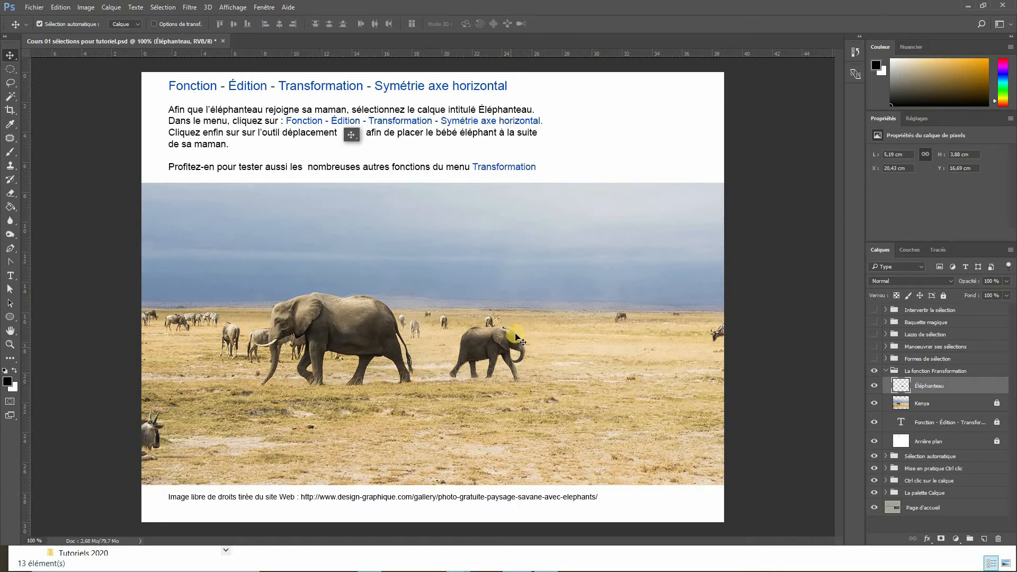
drag(483, 350, 537, 350)
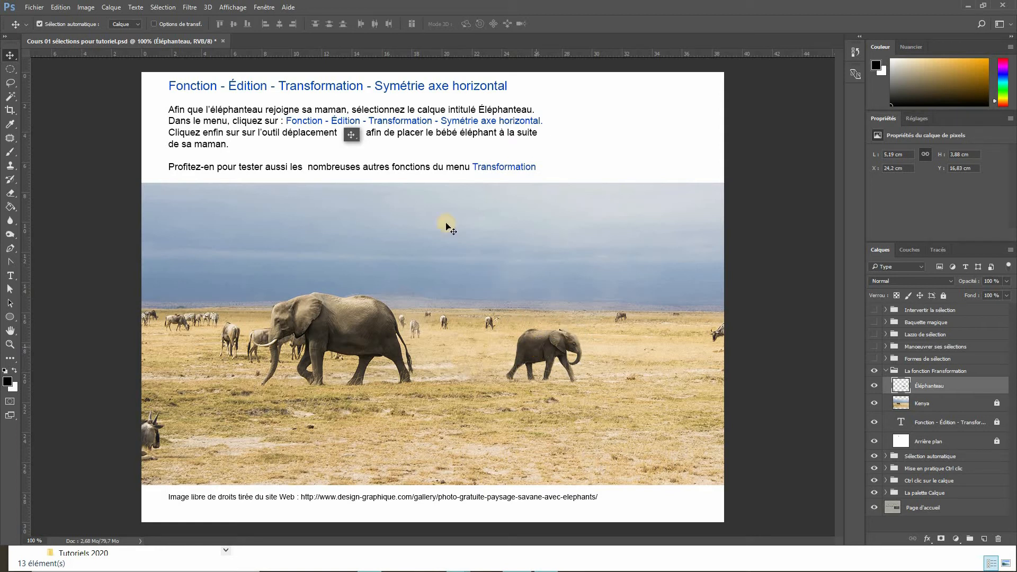
- Show transform controls and try flipping the calf by dragging a side handle across, then cancel the transform
click(154, 24)
drag(584, 354, 430, 354)
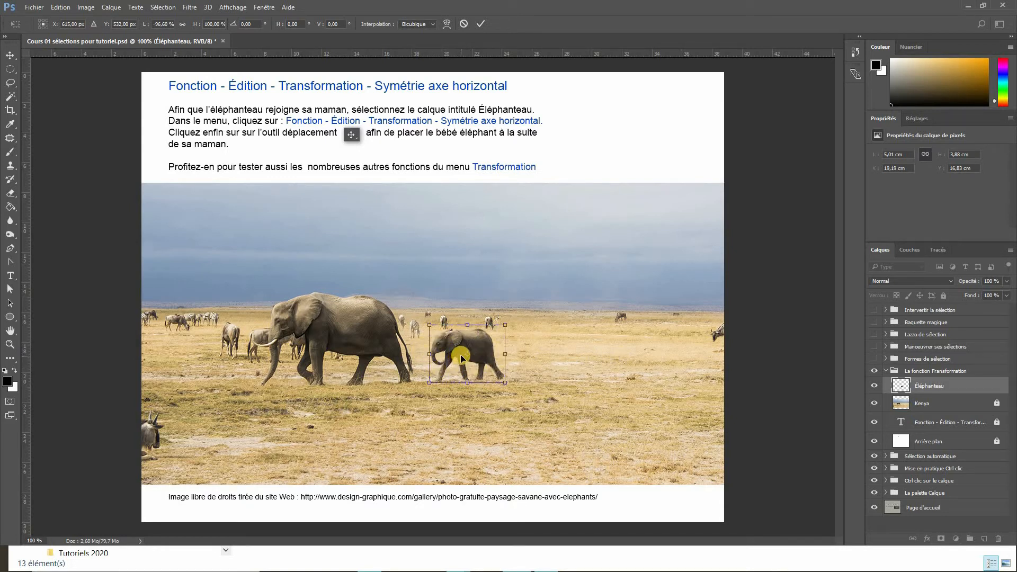
key(Escape)
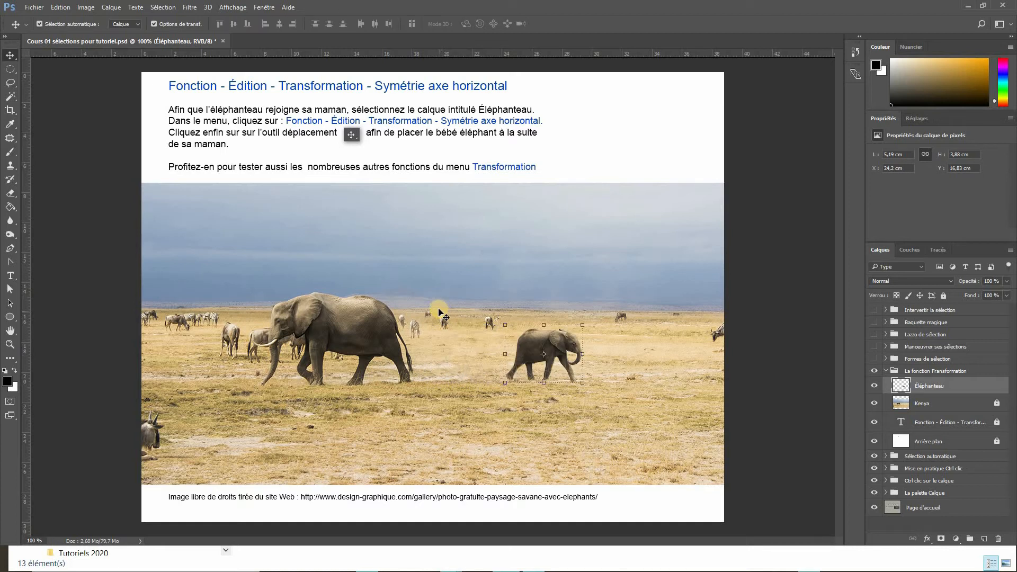
- Flip the calf with Transformation › Symétrie axe horizontal and move it closer behind its mother
click(59, 7)
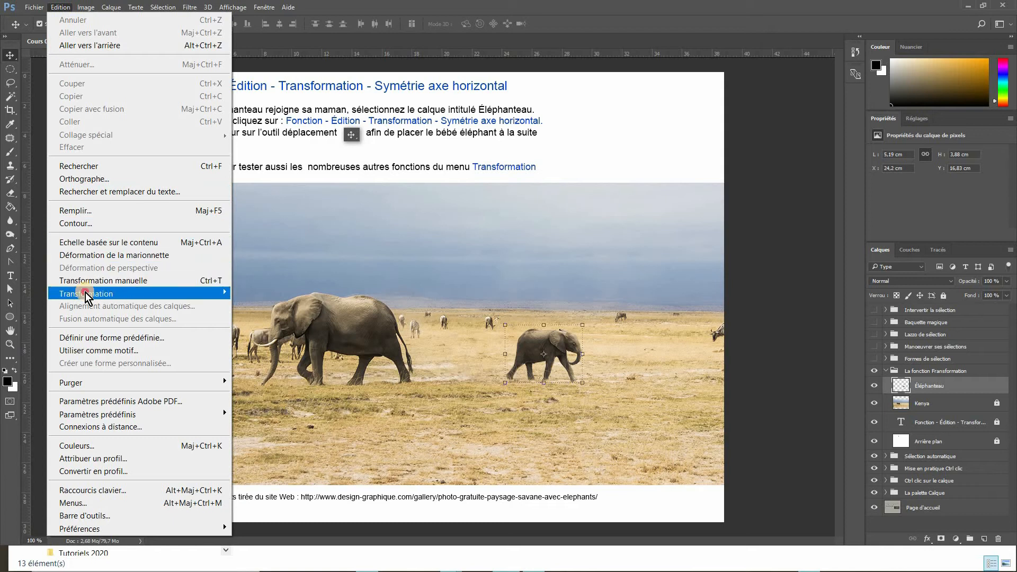
mouse_move(86, 299)
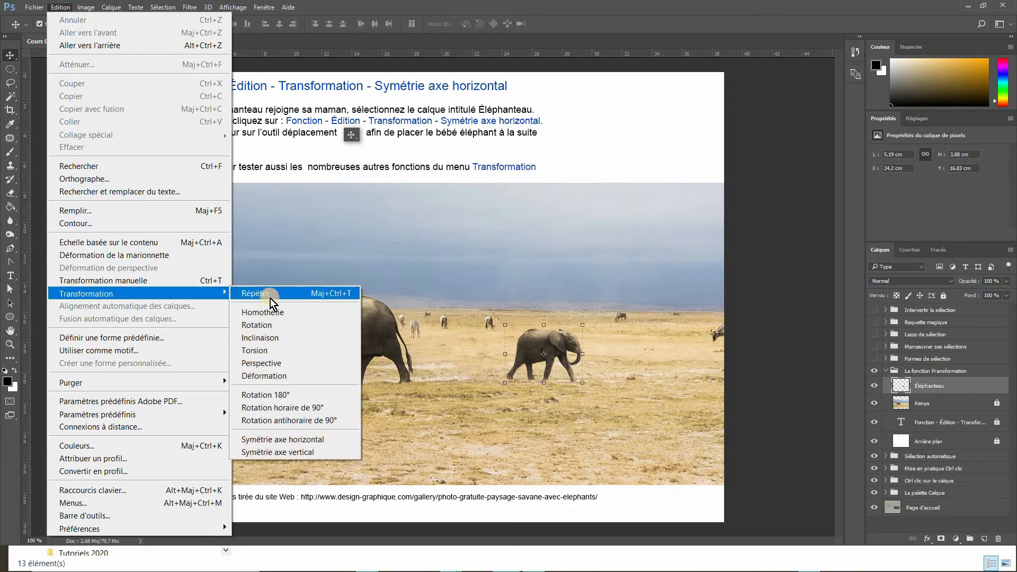
click(281, 440)
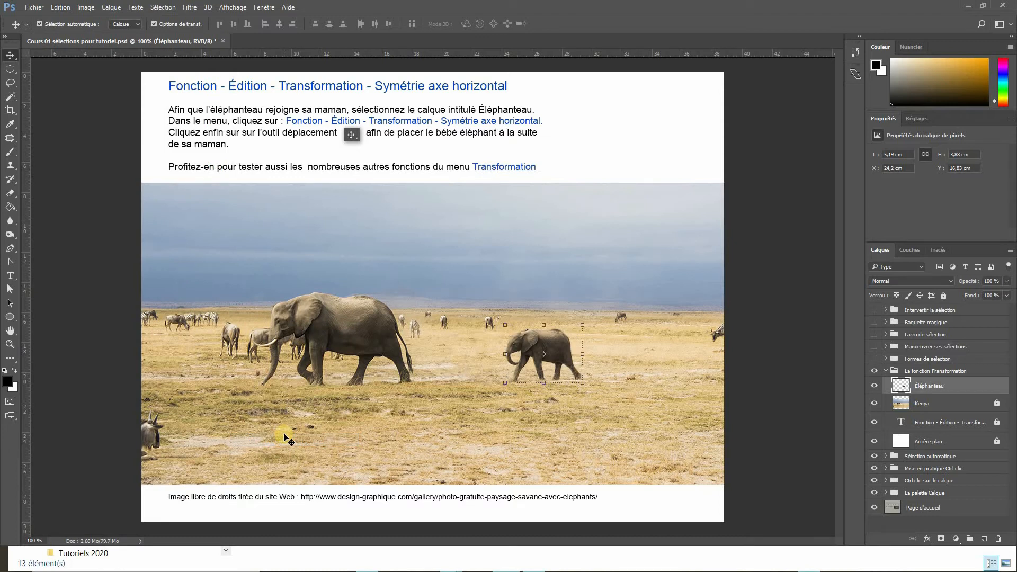
drag(537, 343, 472, 344)
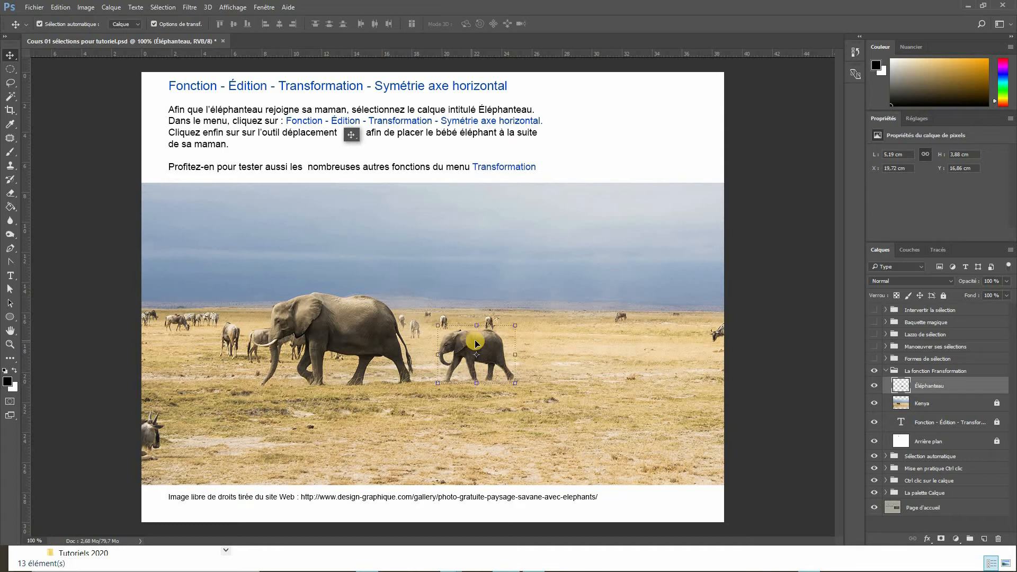
- Duplicate the calf twice by copy-dragging it to the right, forming a line of three calves
click(11, 56)
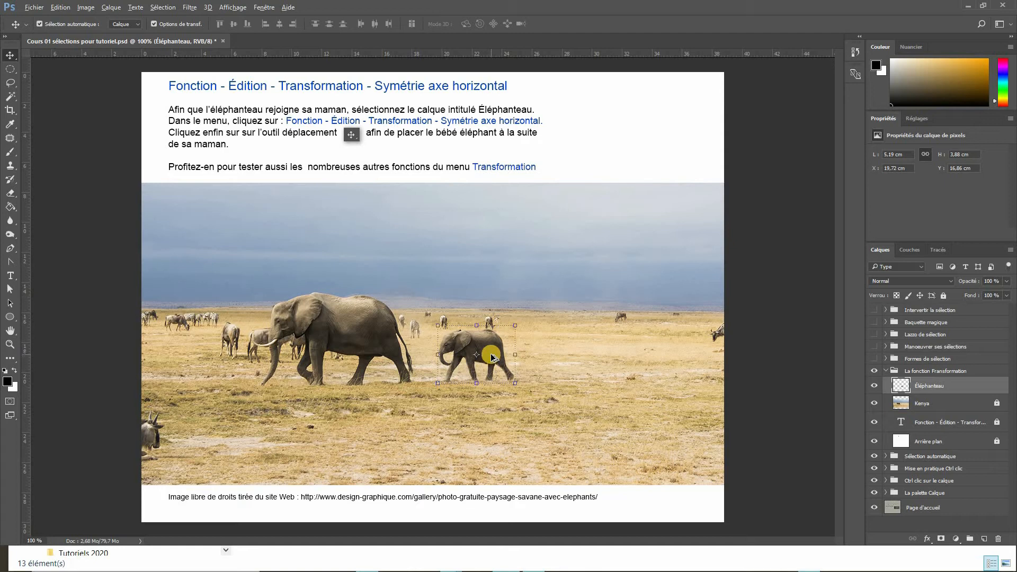
drag(492, 356, 575, 354)
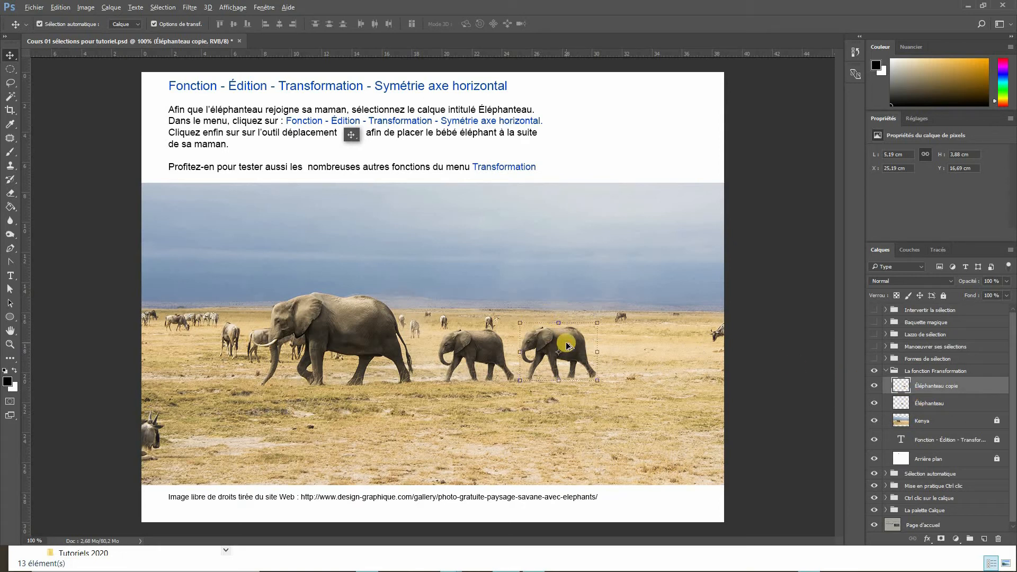
drag(566, 346, 655, 344)
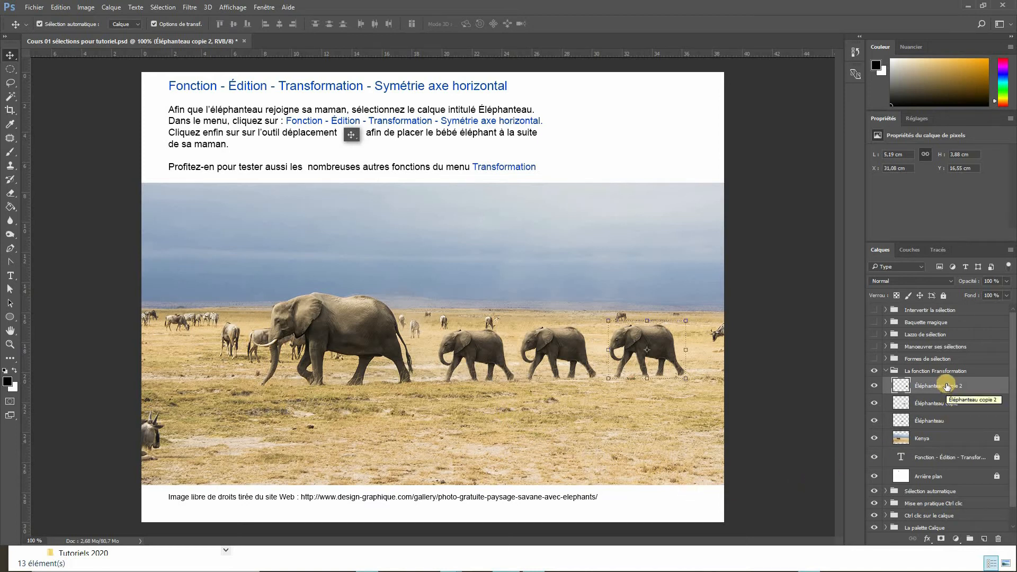
- Select all three calf layers and merge them into a single layer
shift+click(944, 421)
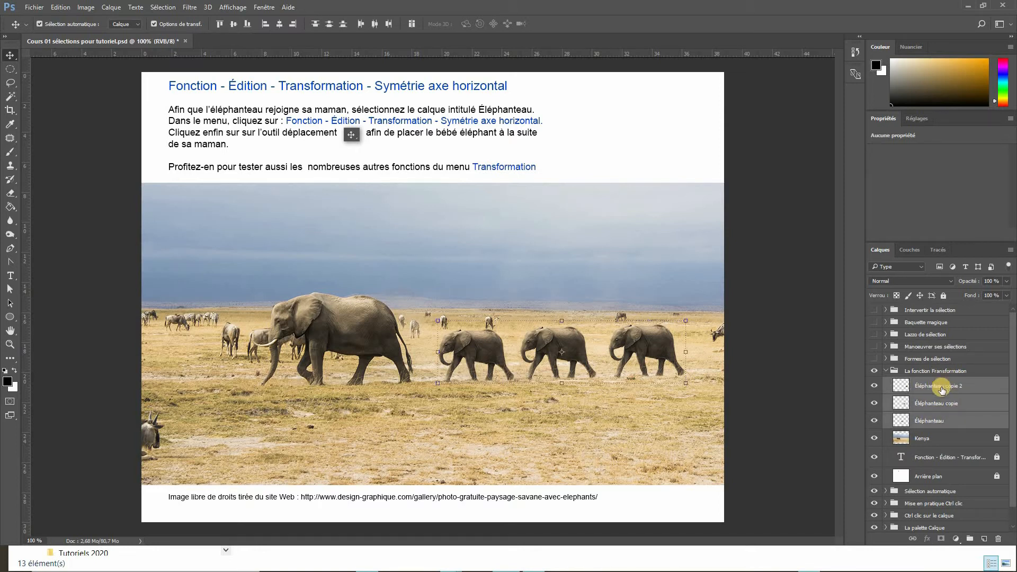
click(1010, 251)
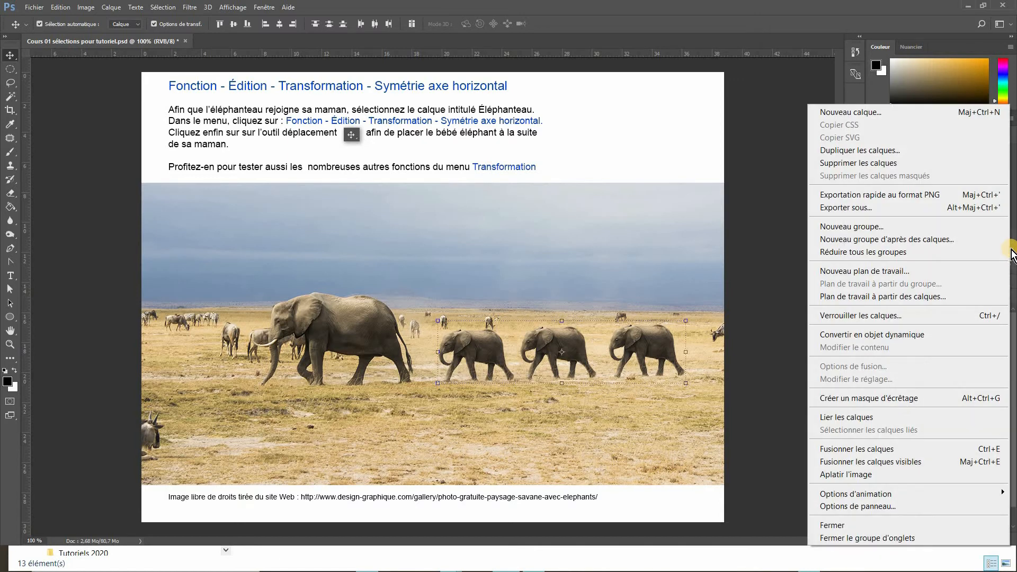
click(858, 449)
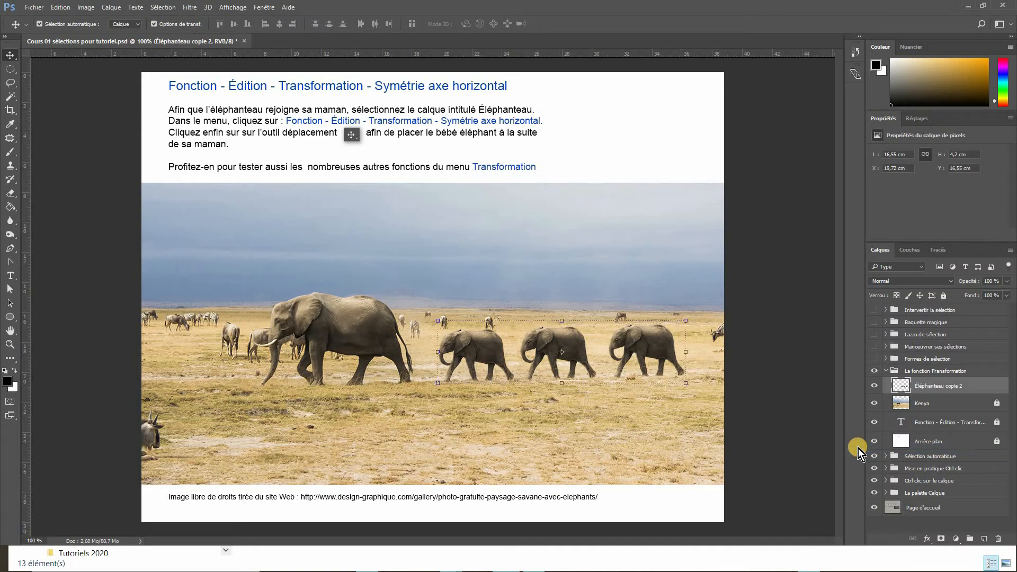
- Toggle the merged calves layer's visibility off and on several times
click(876, 385)
click(876, 385)
click(876, 385)
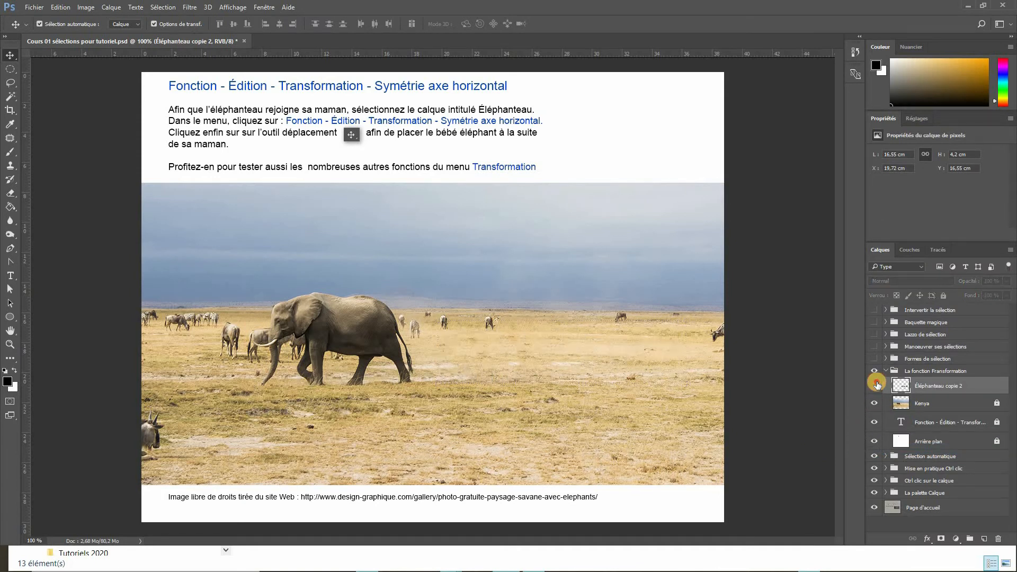
click(876, 385)
click(876, 385)
click(876, 385)
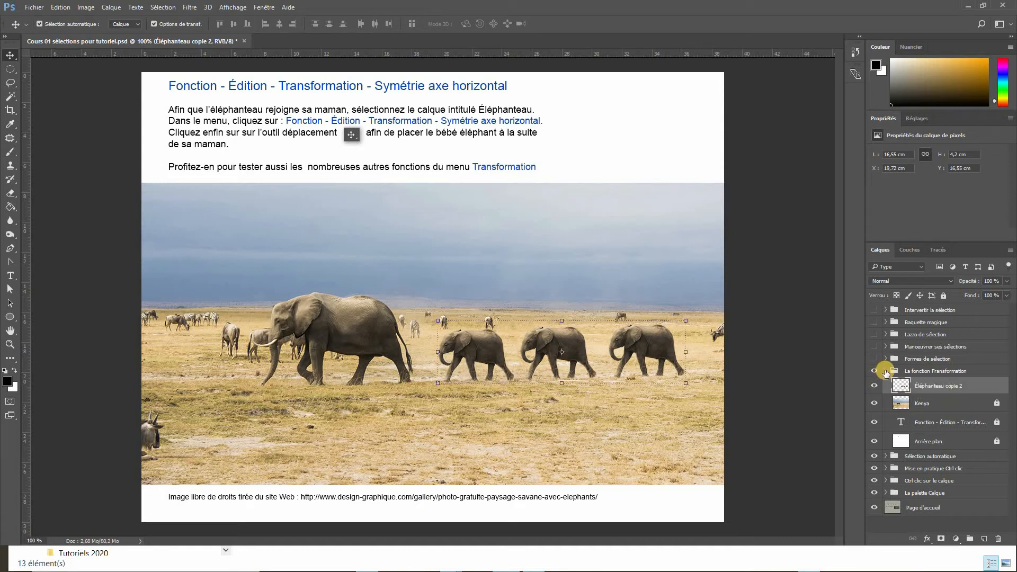
- Collapse La fonction Transformation group, then show and expand the Formes de sélection group
click(887, 372)
click(885, 371)
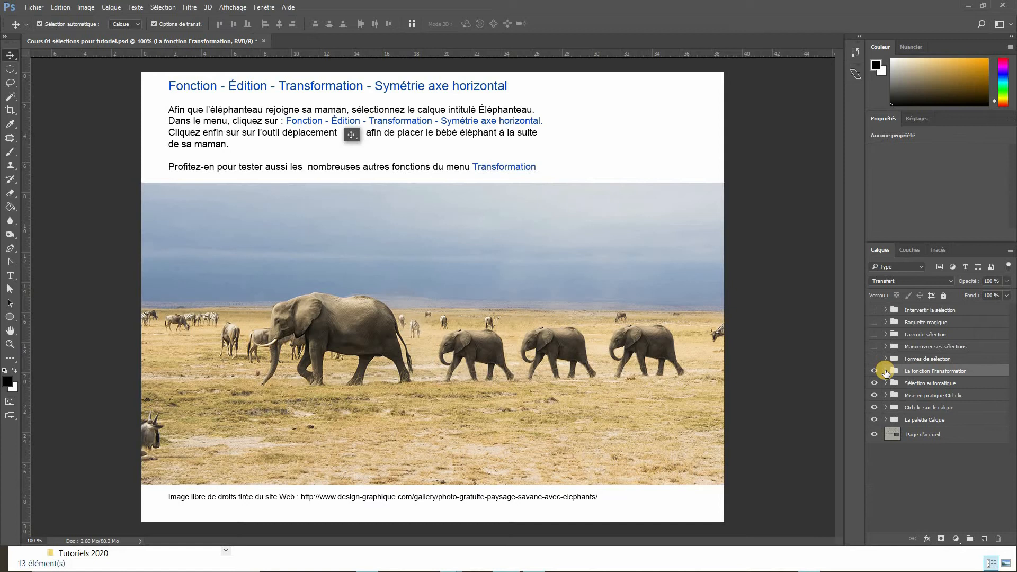
click(874, 359)
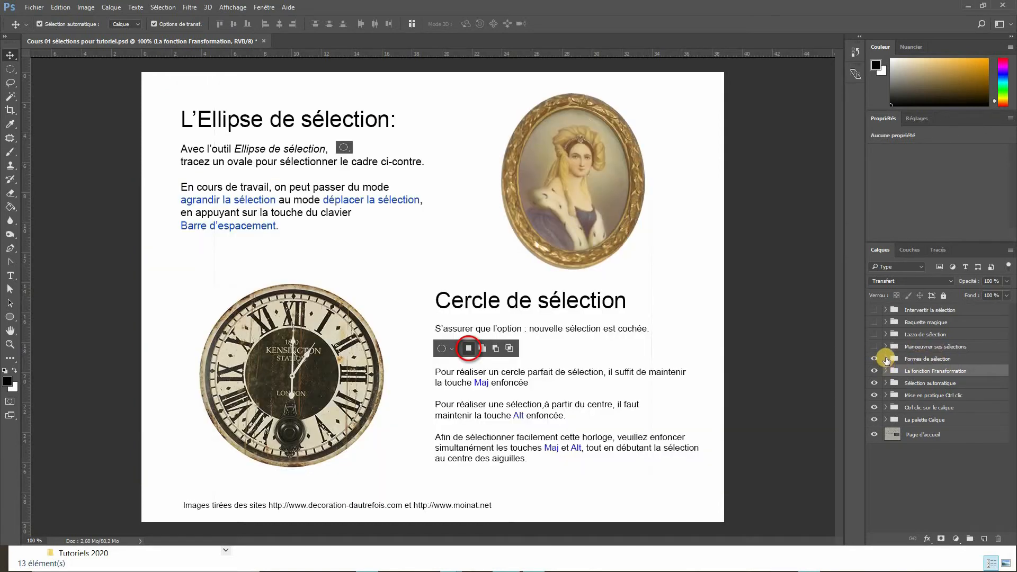
click(886, 359)
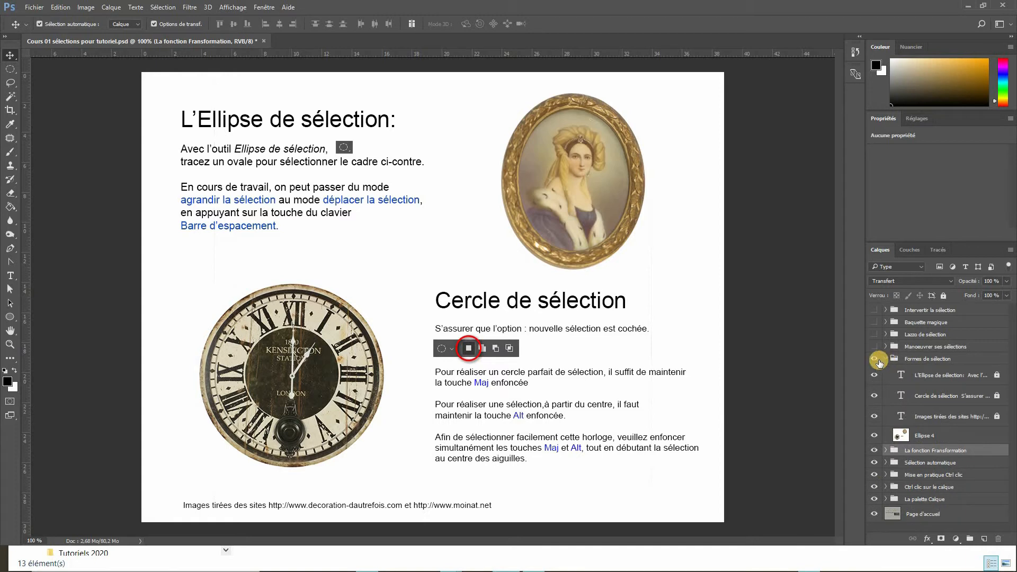
- Select the Ellipse 4 layer and switch to the Elliptical Marquee tool
click(881, 361)
key(m)
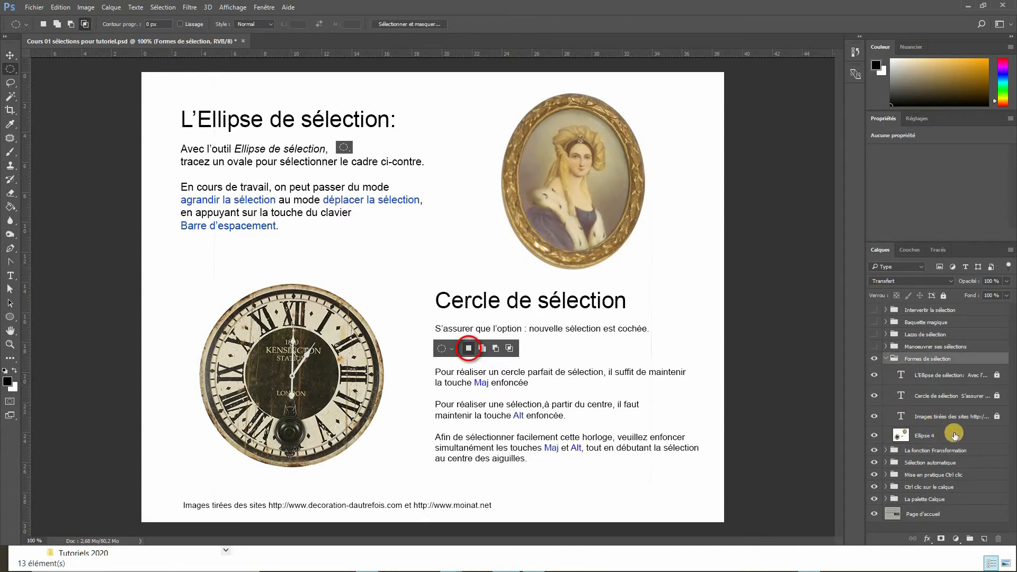
click(934, 436)
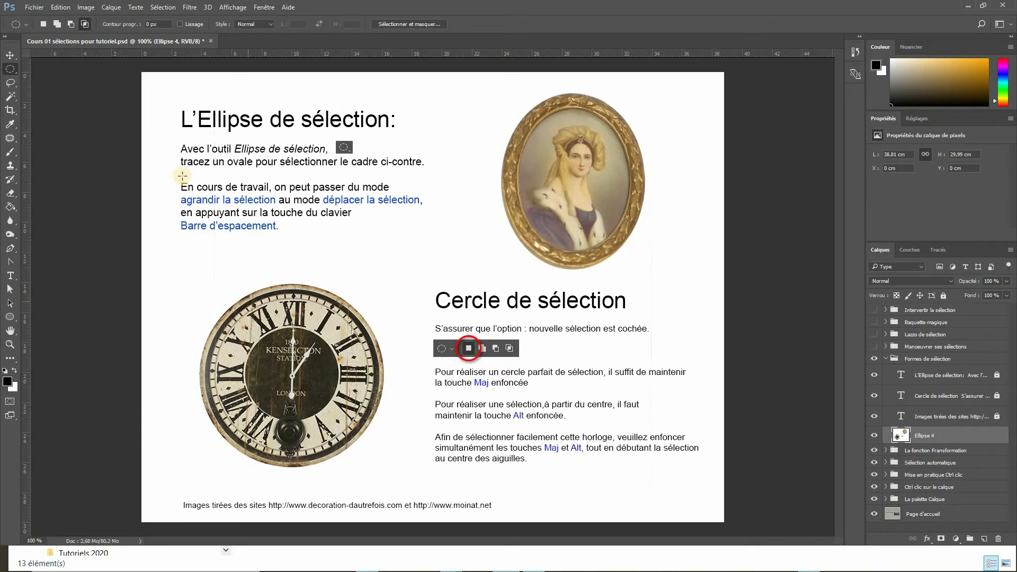
click(14, 72)
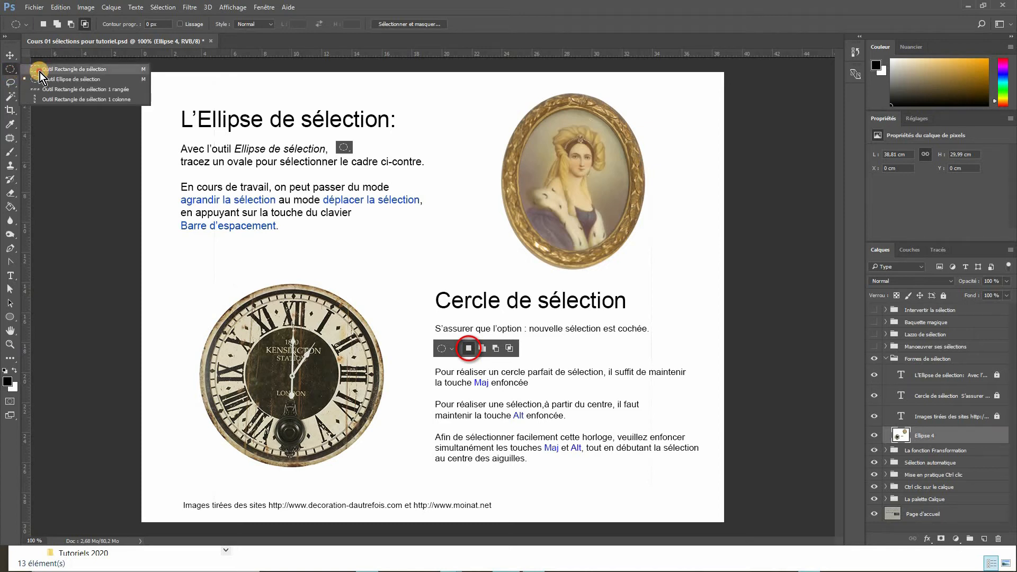
click(40, 72)
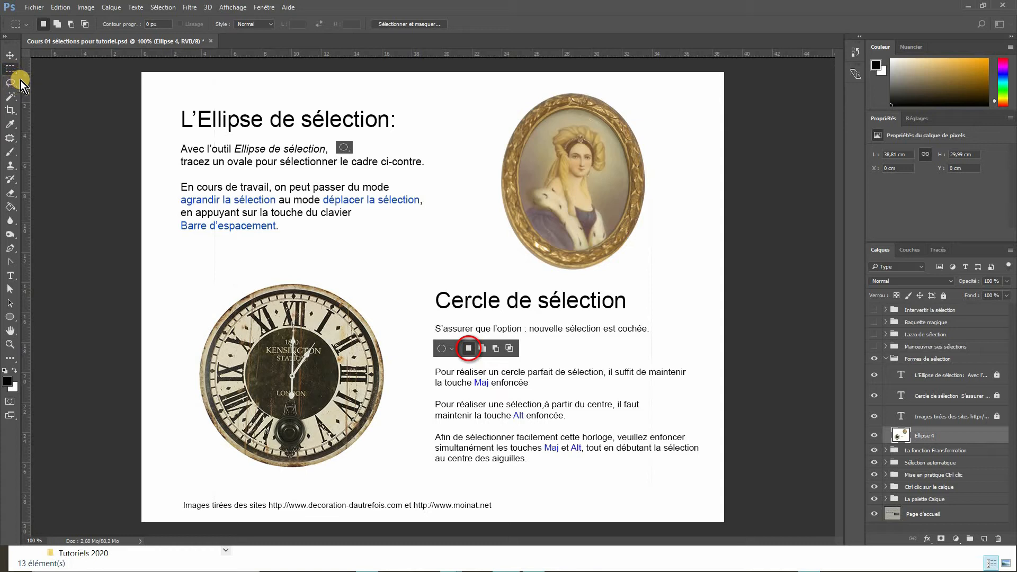
click(17, 75)
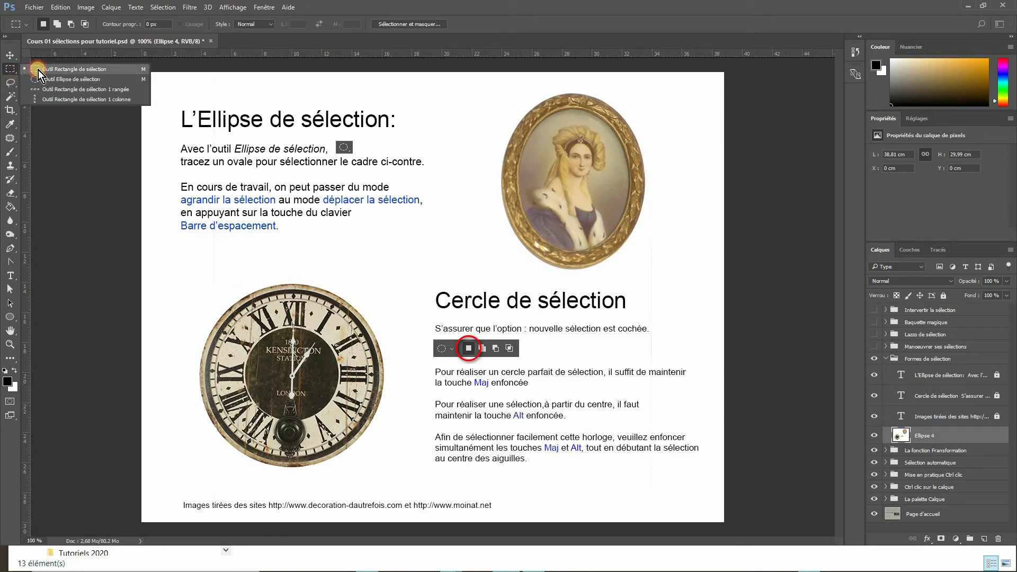
click(48, 79)
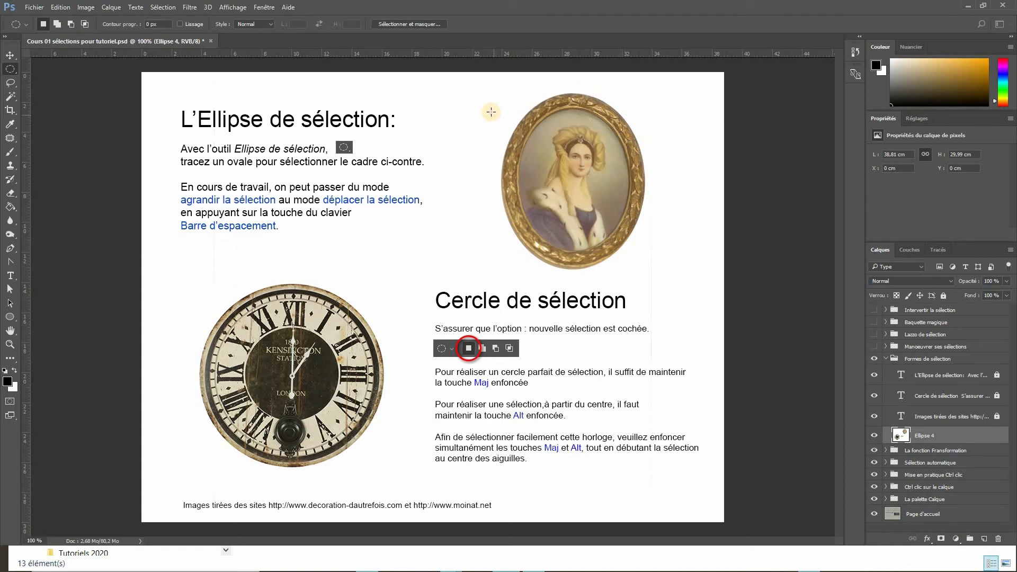
- Draw an elliptical selection around the oval portrait frame, about 9.8 × 11.4 cm, repositioning it to fit
drag(493, 101, 643, 275)
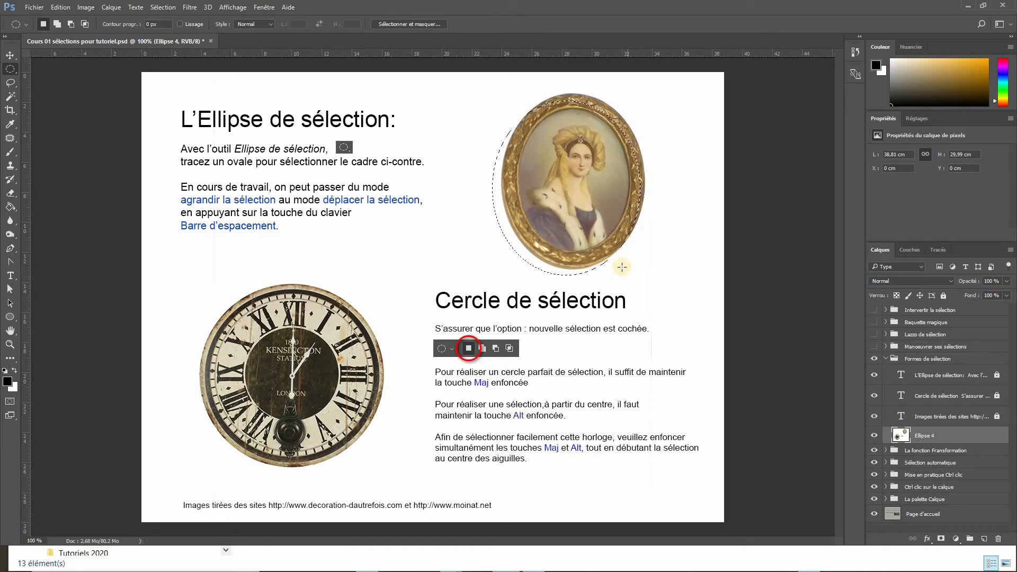
drag(536, 152, 592, 186)
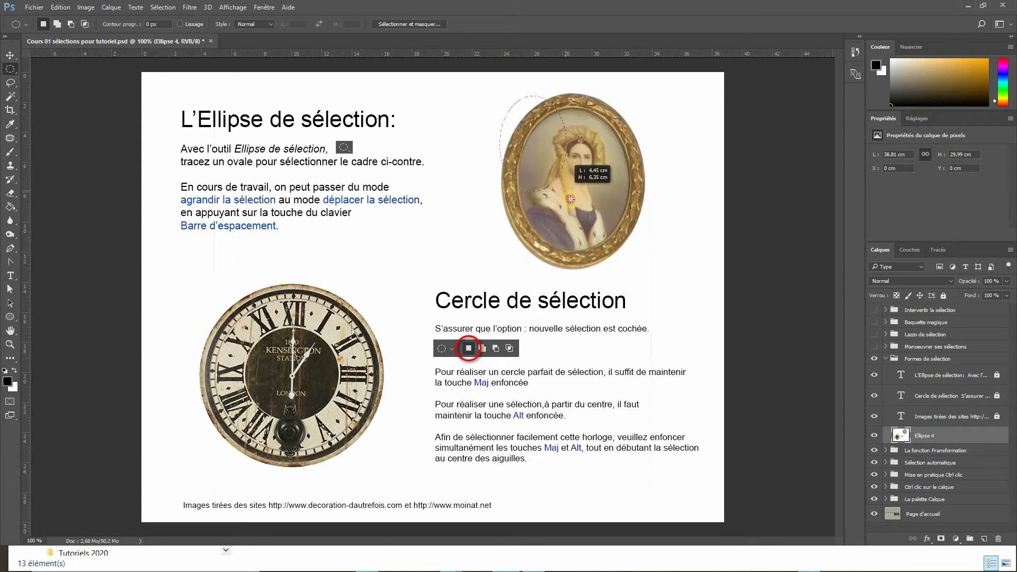
drag(630, 265, 587, 224)
mouse_move(637, 265)
mouse_down()
mouse_move(662, 241)
mouse_move(643, 268)
mouse_move(607, 260)
mouse_move(644, 262)
mouse_move(625, 236)
mouse_move(639, 236)
mouse_move(642, 272)
mouse_move(634, 268)
mouse_up()
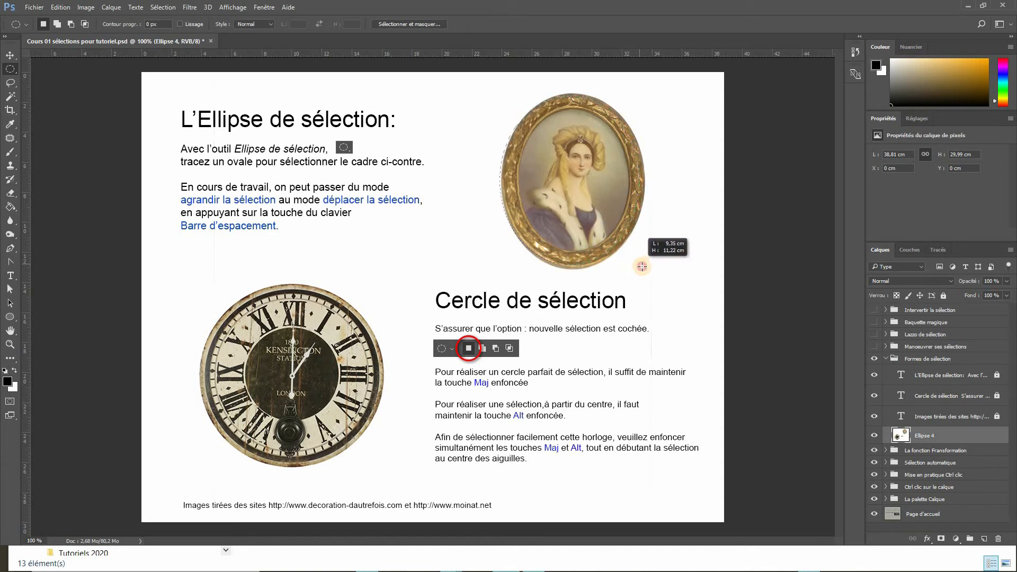
drag(645, 212, 607, 214)
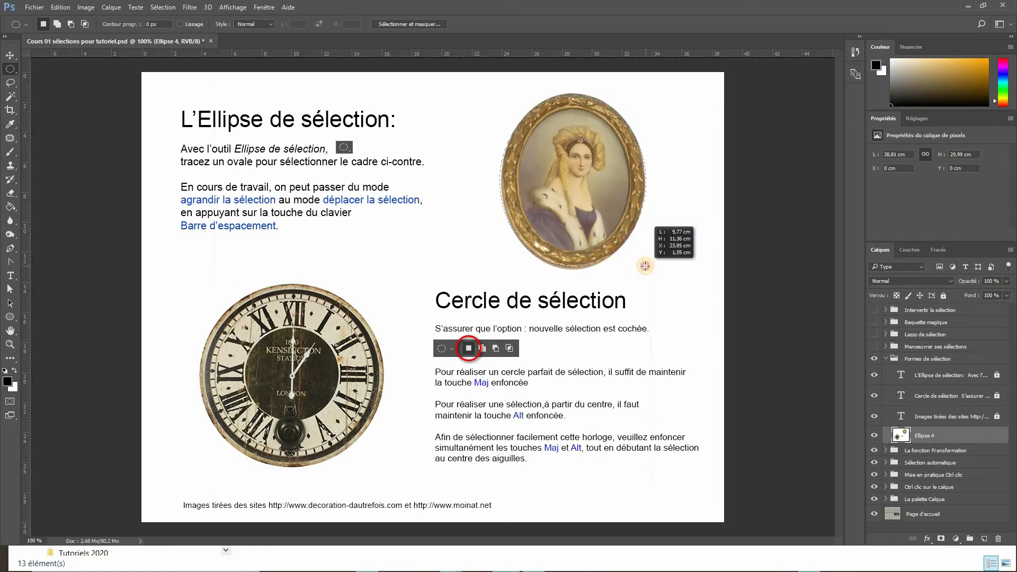
drag(485, 284, 505, 269)
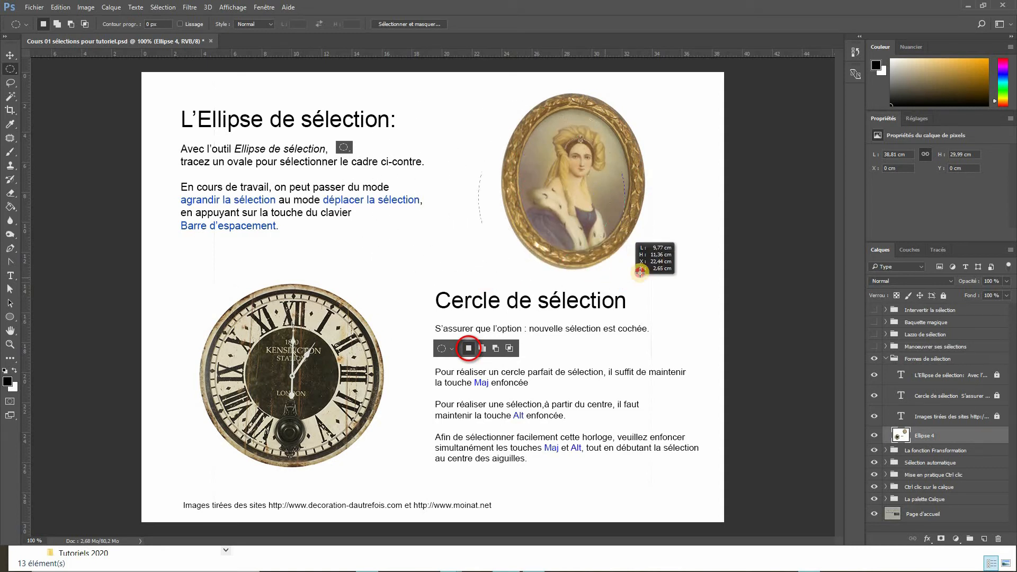
mouse_move(641, 272)
mouse_down()
mouse_move(663, 243)
mouse_move(597, 270)
mouse_move(645, 262)
mouse_up()
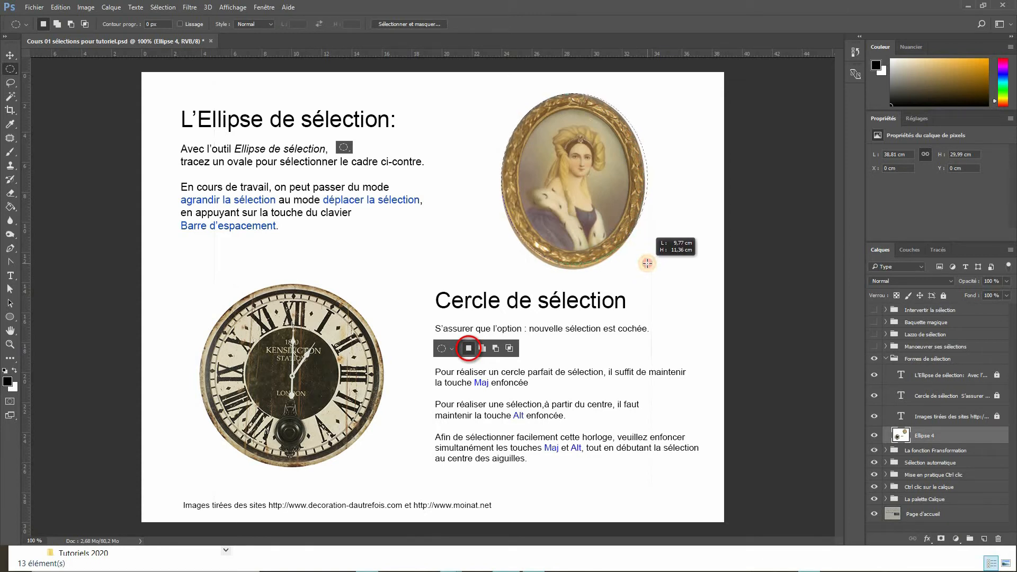
mouse_move(647, 267)
mouse_down()
mouse_move(656, 291)
mouse_move(692, 309)
mouse_move(635, 257)
mouse_move(646, 269)
mouse_up()
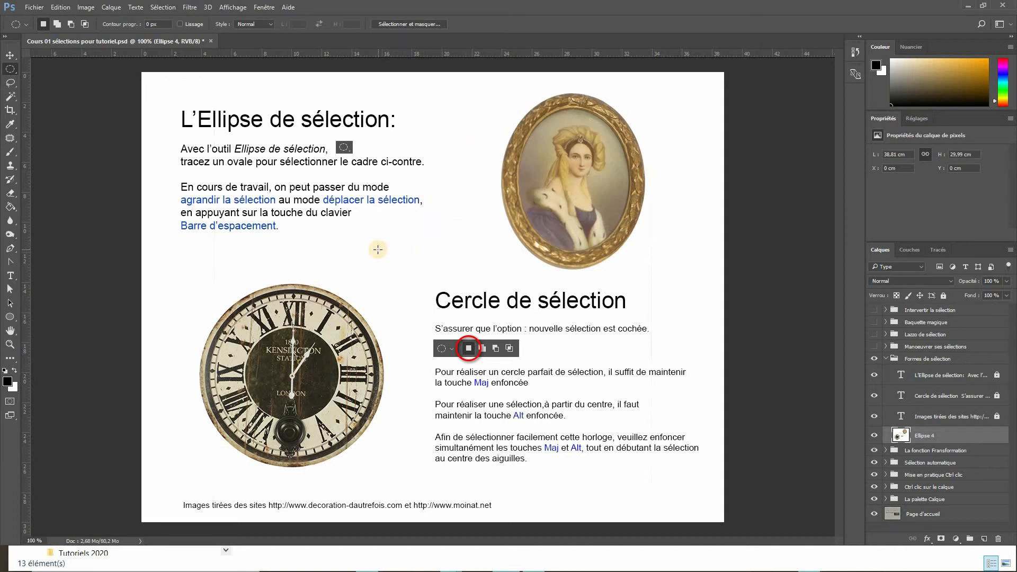
- Draw a small elliptical selection in the blank area beside the text and deselect it
drag(375, 247, 428, 340)
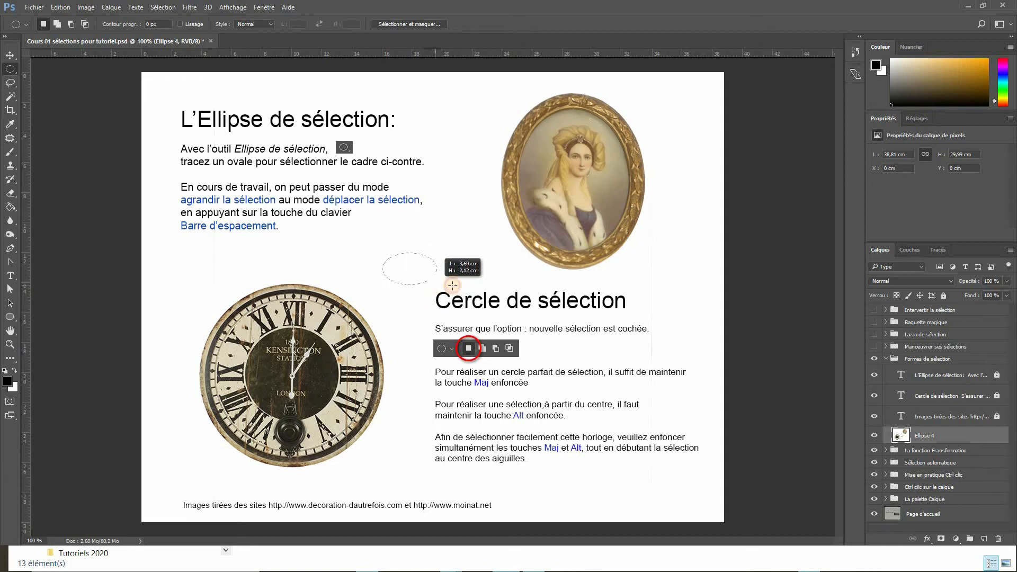
mouse_move(452, 285)
mouse_down()
mouse_move(504, 294)
mouse_move(440, 289)
mouse_move(559, 293)
mouse_move(443, 298)
mouse_move(450, 366)
mouse_move(440, 323)
mouse_move(458, 288)
mouse_move(543, 286)
mouse_move(462, 288)
mouse_up()
key(ctrl+d)
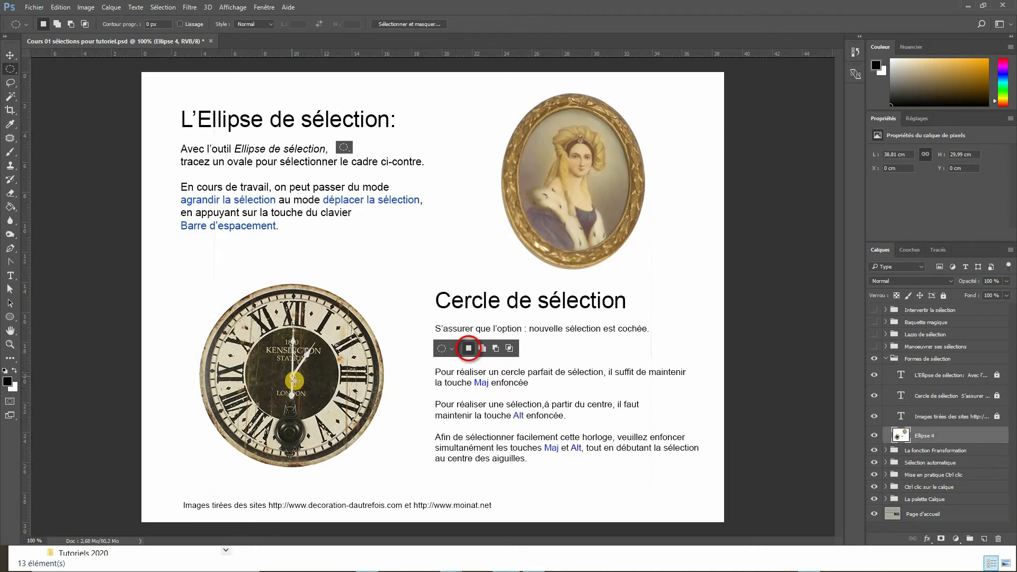
- Draw a circular selection of the clock face starting from the centre of its hands
scroll(293, 383, up, 3)
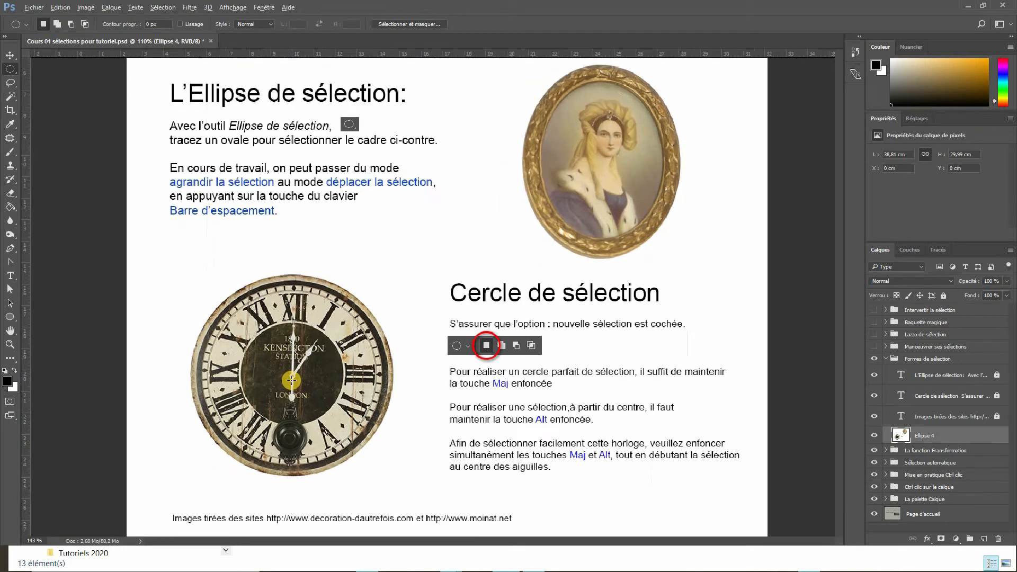
drag(297, 396, 309, 284)
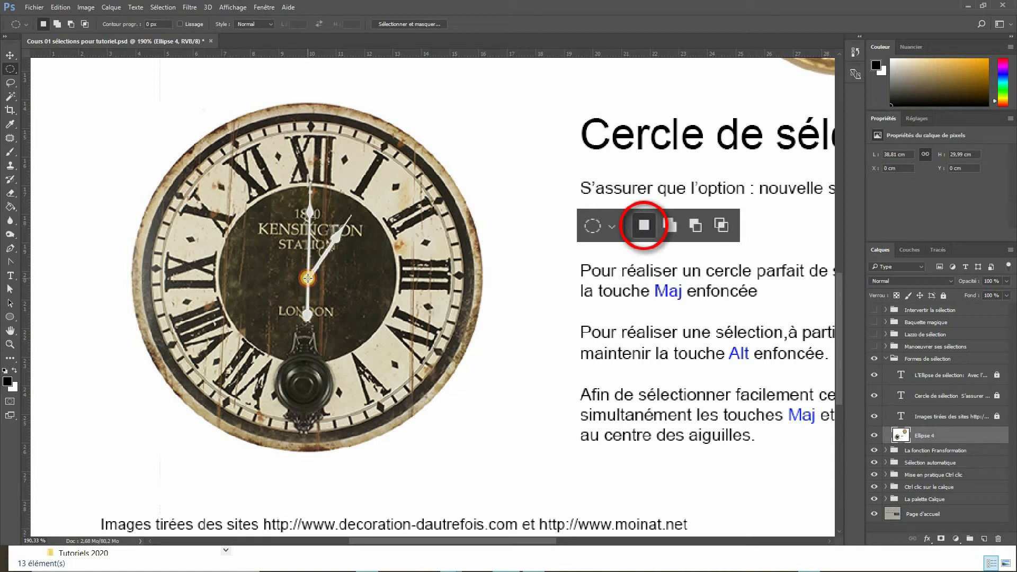
drag(308, 278, 492, 450)
- Collapse the Formes de sélection group, then show and expand the Manoeuvrer ses sélections group
key(ctrl+0)
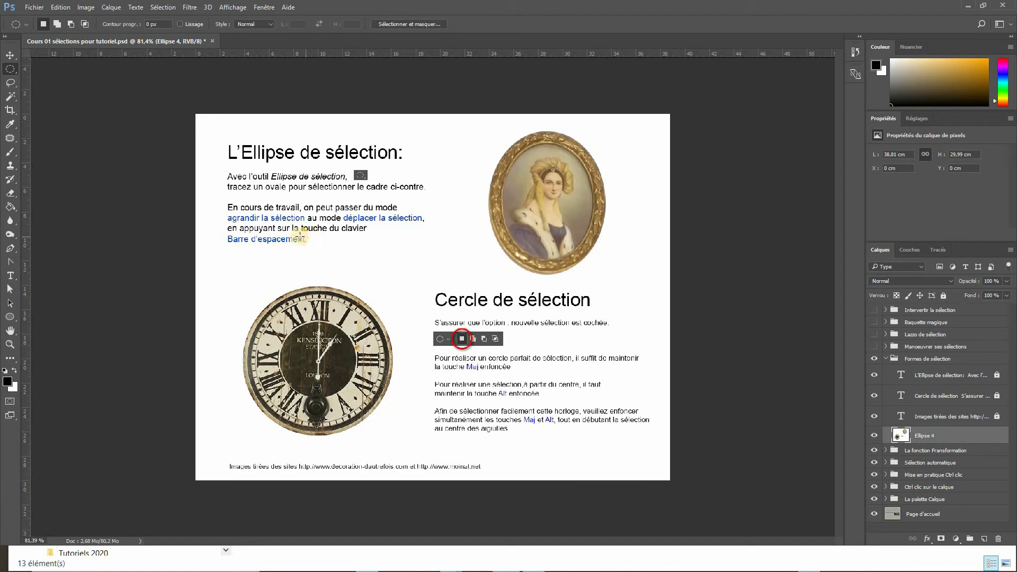
double_click(10, 345)
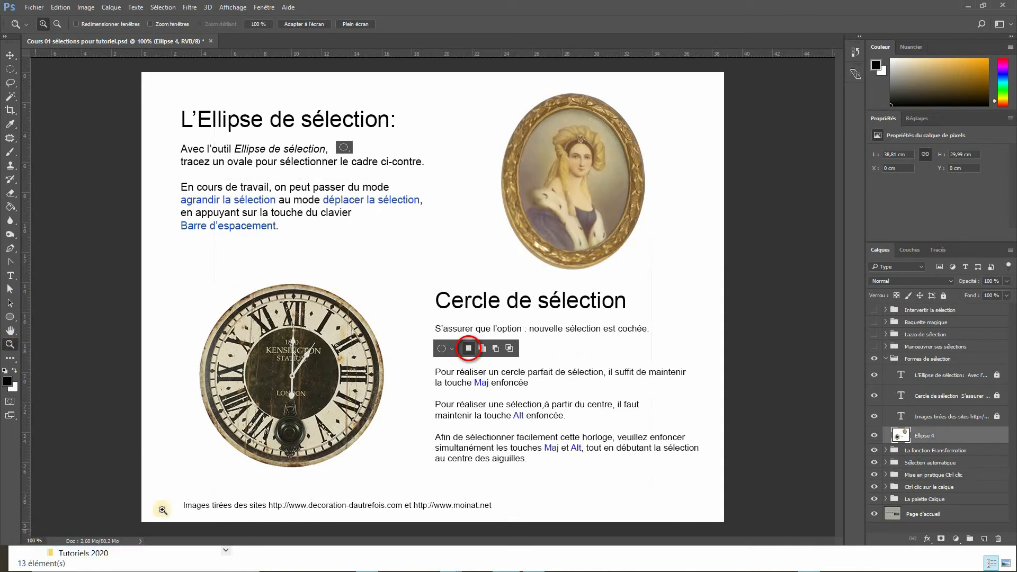
click(886, 360)
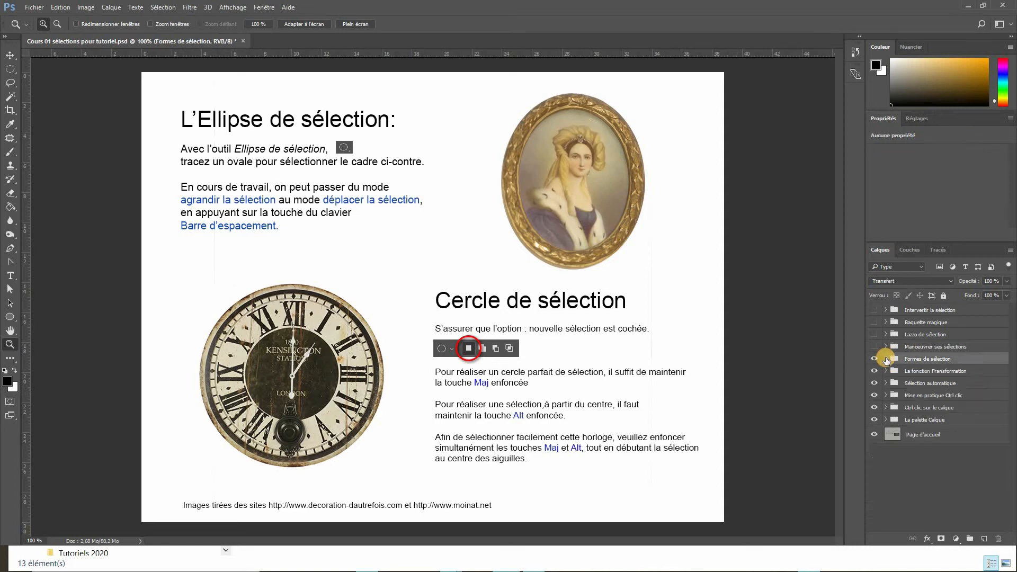
click(874, 347)
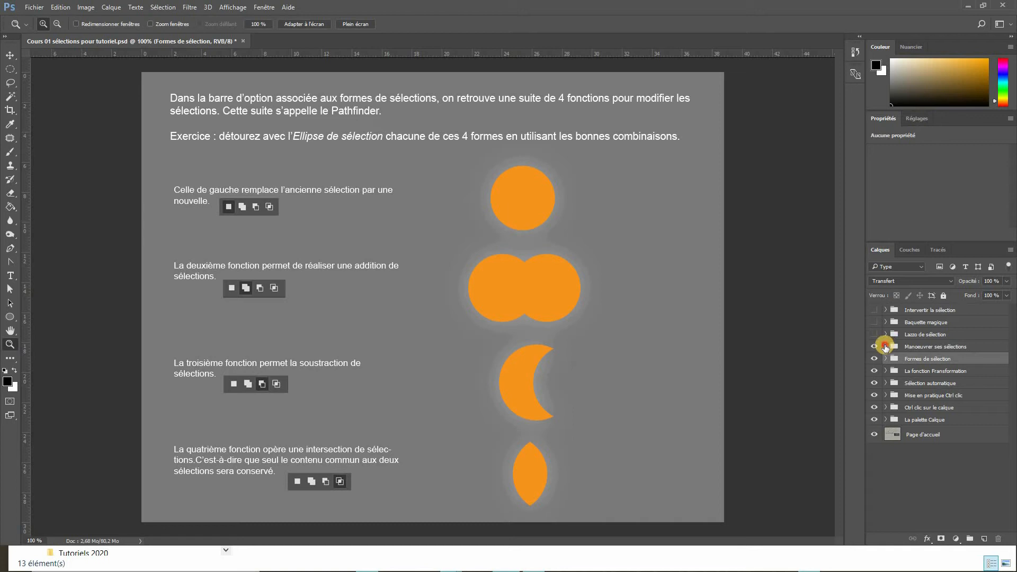
click(886, 347)
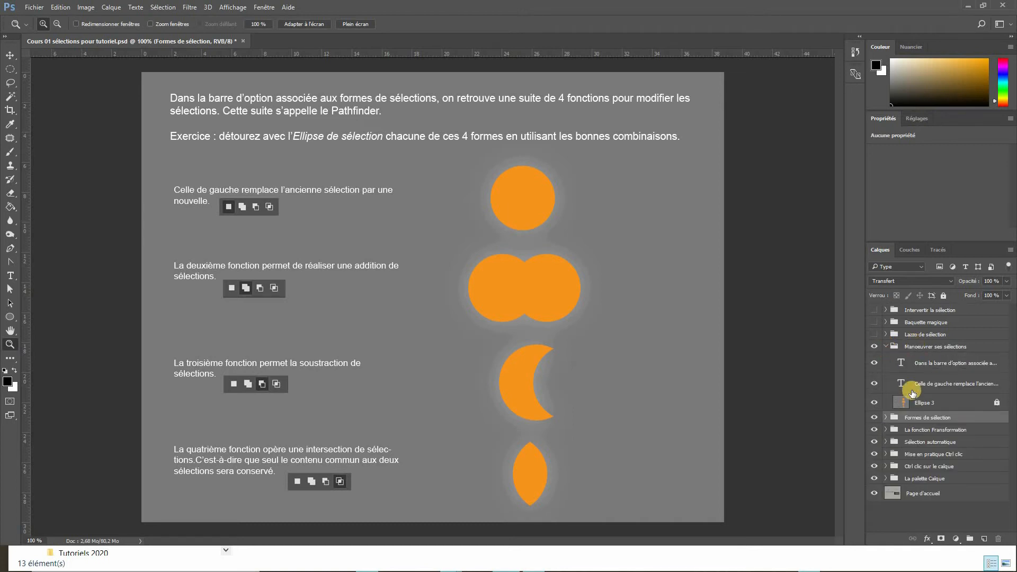
- On the Ellipse 3 layer, use New Selection mode to draw circular selections around the top orange disc, each replacing the previous
click(922, 403)
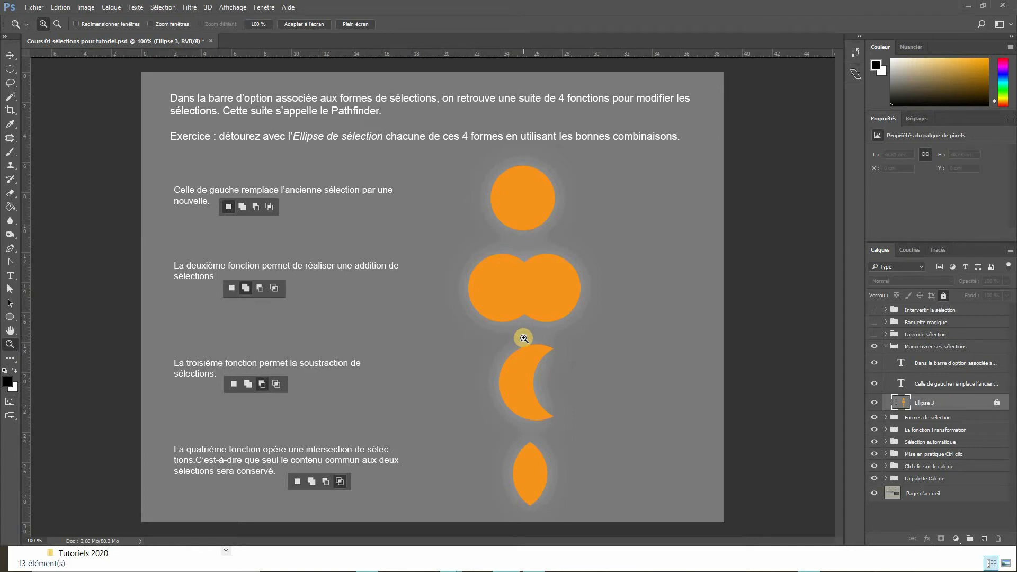
click(11, 71)
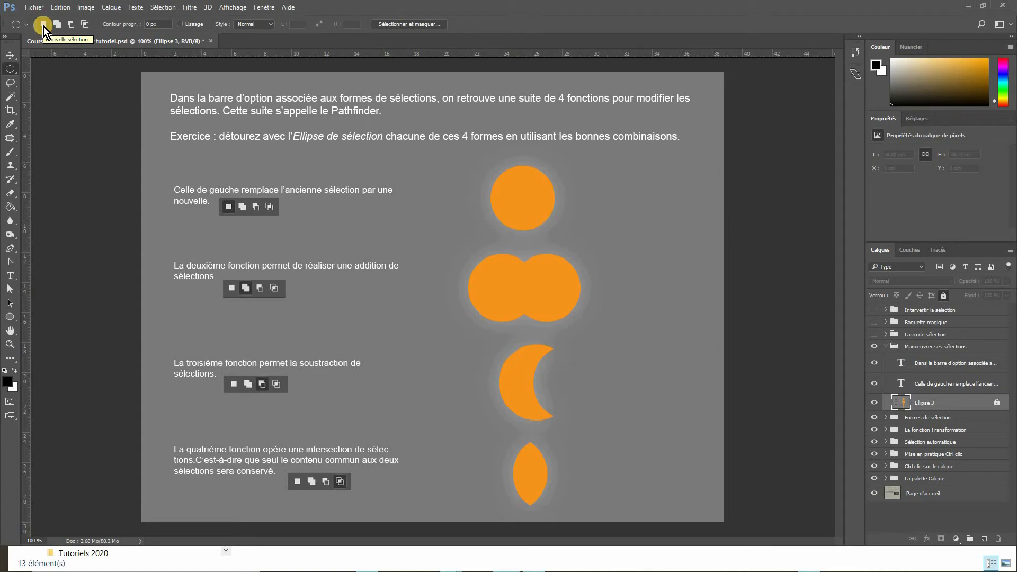
drag(441, 168, 496, 223)
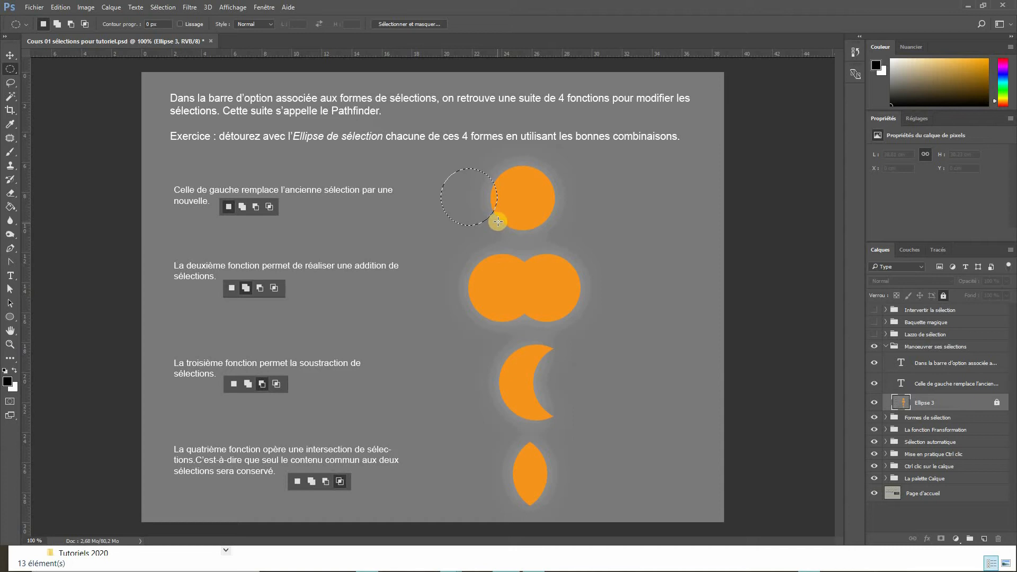
drag(502, 176, 546, 226)
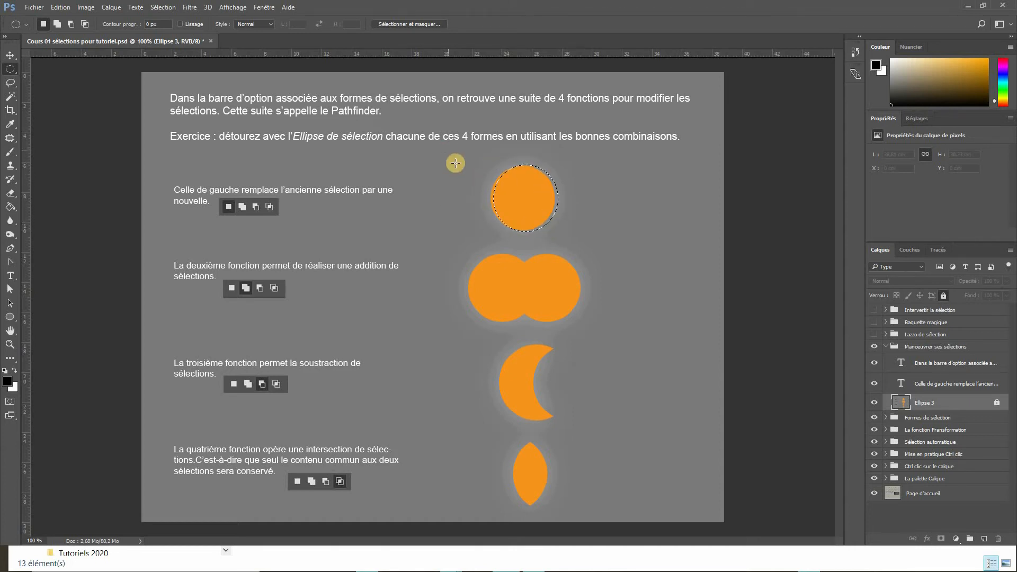
drag(455, 163, 516, 227)
drag(485, 171, 624, 198)
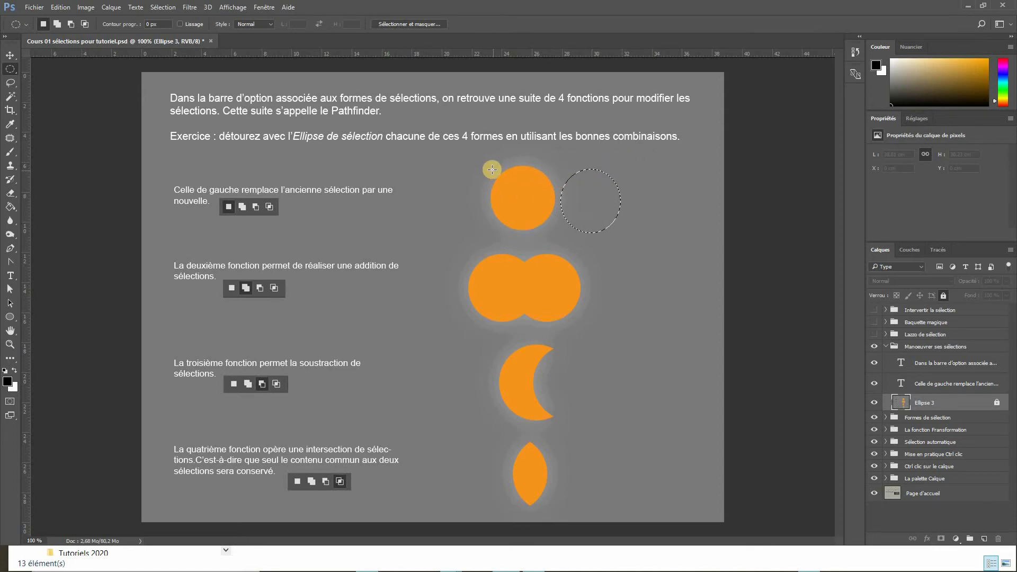
- Draw a circular selection around the top orange disc, switch to Add to selection mode, and deselect
drag(484, 169, 555, 230)
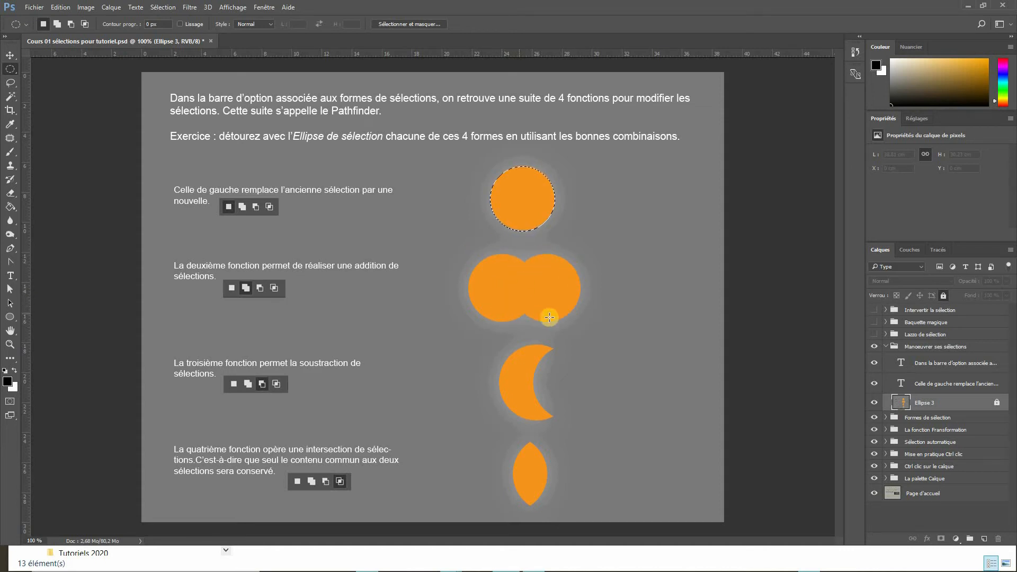
click(58, 24)
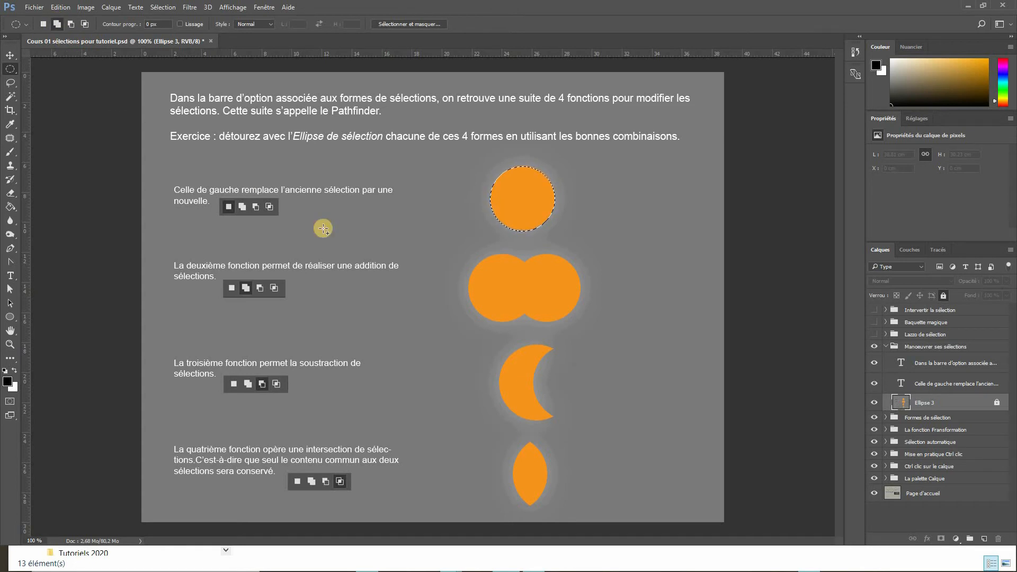
key(ctrl+d)
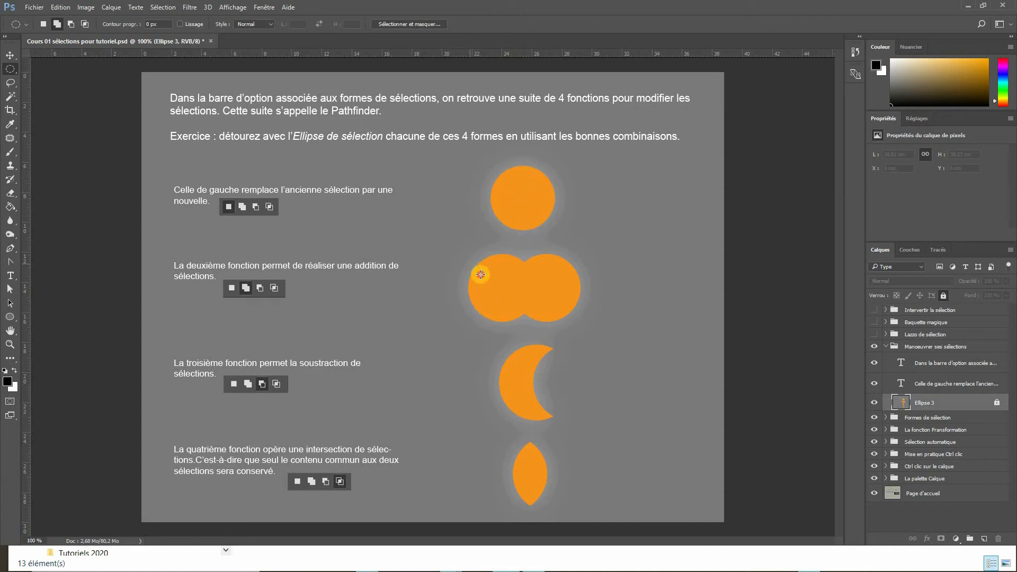
- Add two circular selections together around the pair of overlapping orange discs, then deselect
drag(471, 263, 534, 322)
drag(518, 270, 576, 322)
key(ctrl+d)
- In Subtract from selection mode, select the crescent's disc and subtract an offset circle to outline the orange crescent
click(70, 24)
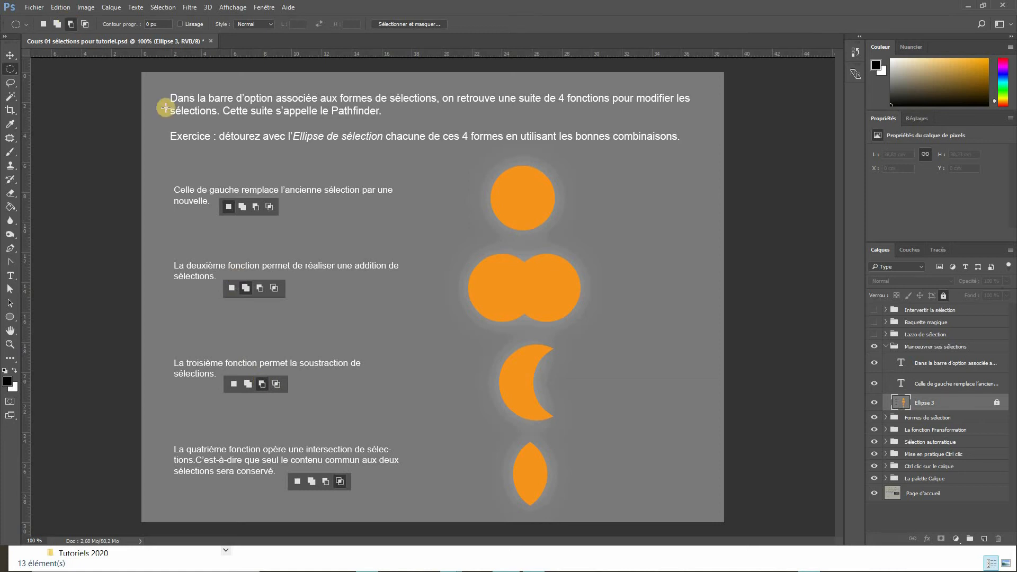
drag(506, 359, 576, 420)
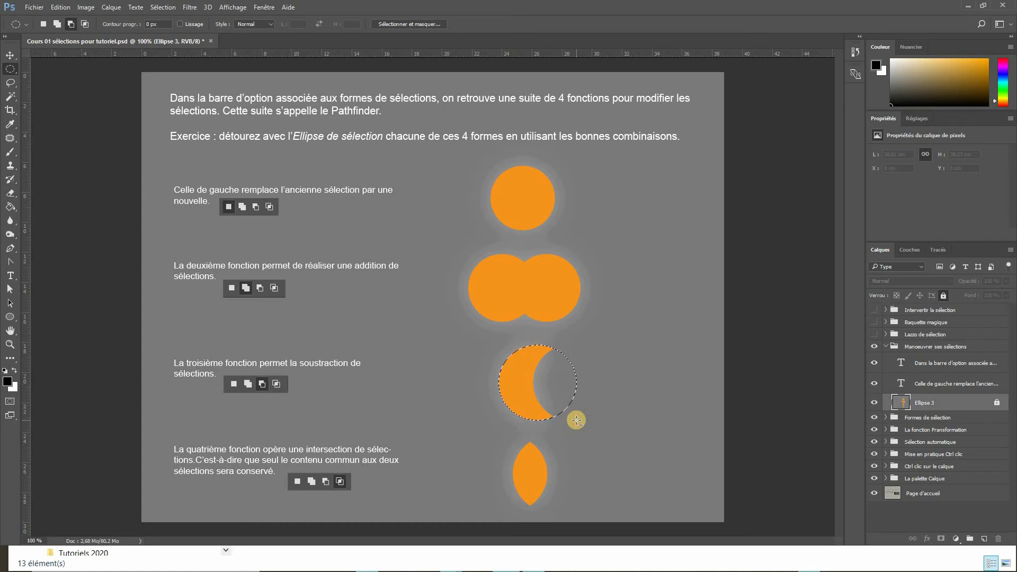
drag(546, 359, 602, 419)
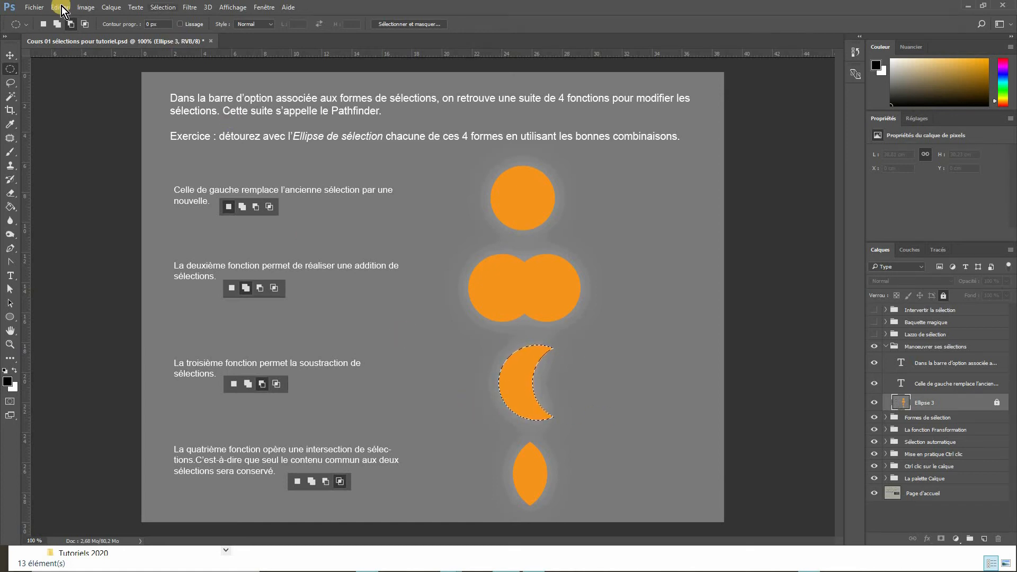
- In Intersect with selection mode, intersect two overlapping circular selections to outline the orange lens shape
click(84, 24)
click(491, 440)
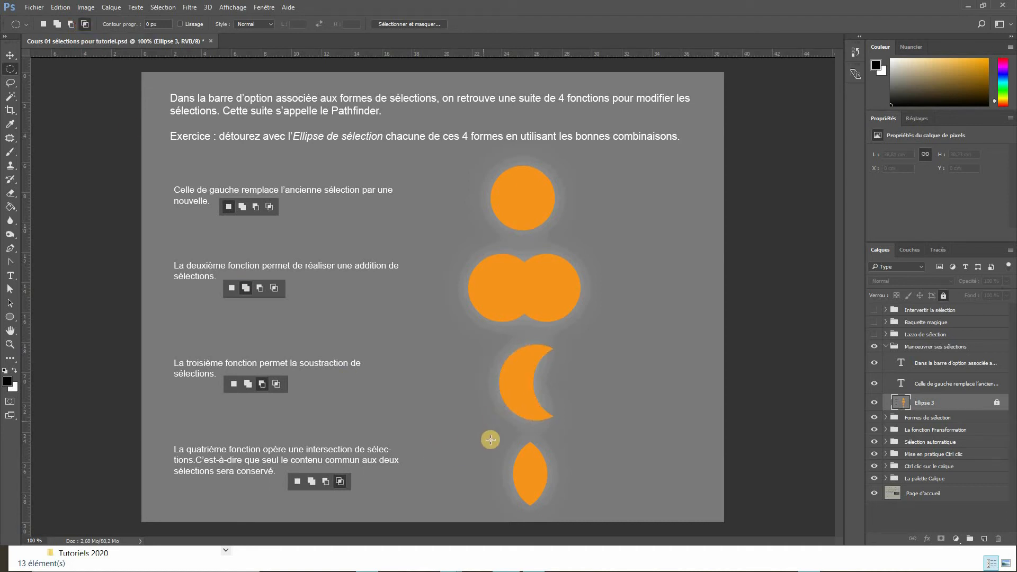
drag(480, 433, 547, 511)
drag(539, 429, 585, 510)
- Modify the selection with freehand Lasso shapes in Add and Intersect modes around the crescent and lens
click(11, 84)
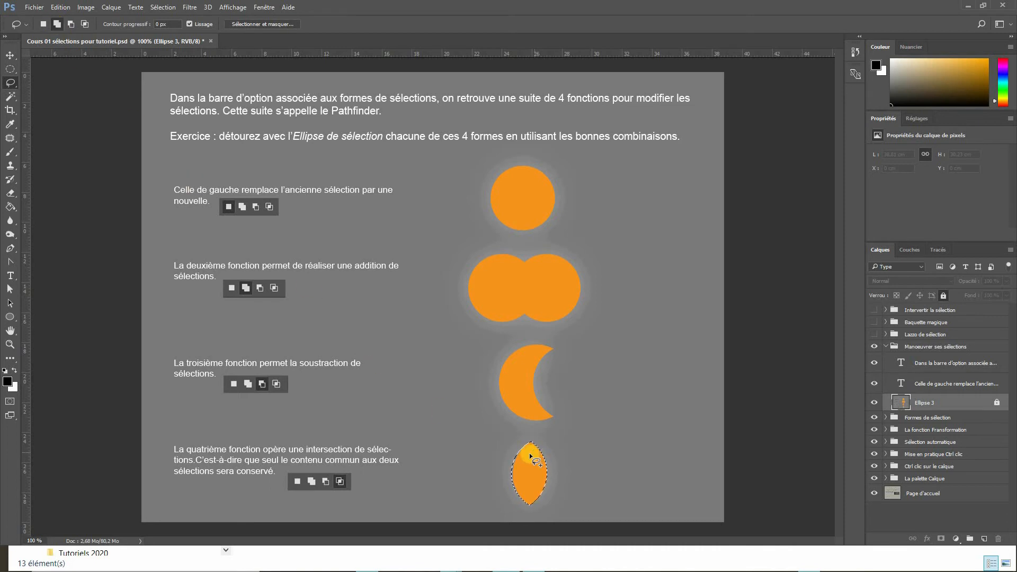
mouse_move(533, 454)
mouse_down()
mouse_move(529, 433)
mouse_move(551, 416)
mouse_up()
drag(556, 456, 532, 453)
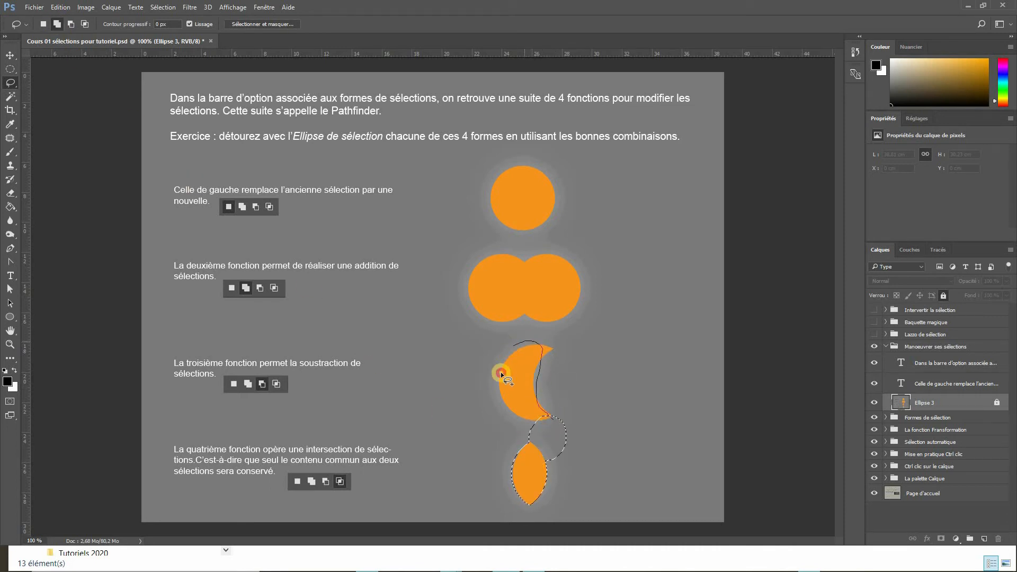
drag(501, 372, 538, 423)
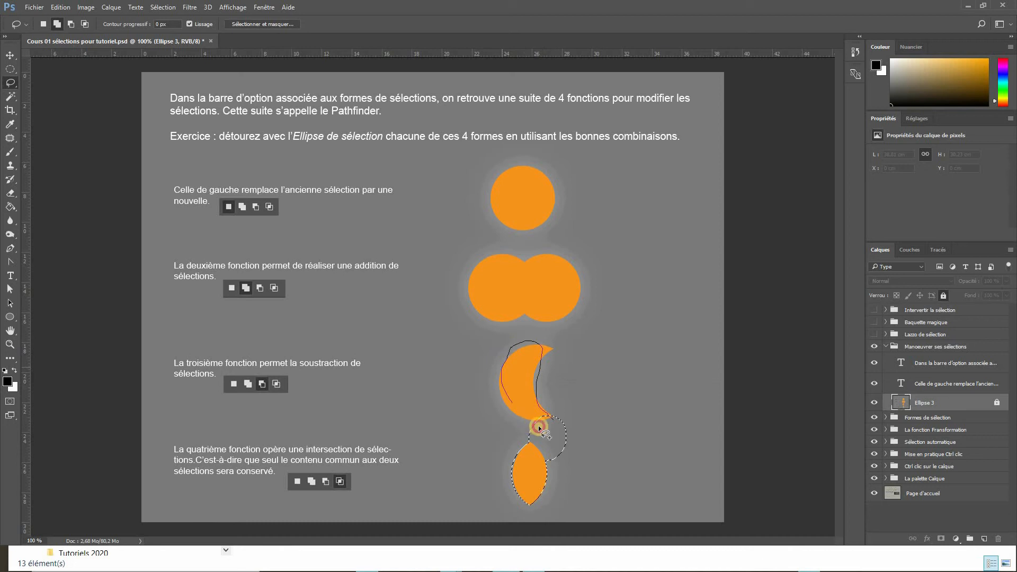
click(69, 24)
mouse_move(519, 317)
mouse_down()
mouse_move(529, 368)
mouse_move(562, 369)
mouse_move(538, 322)
mouse_move(510, 321)
mouse_up()
click(84, 24)
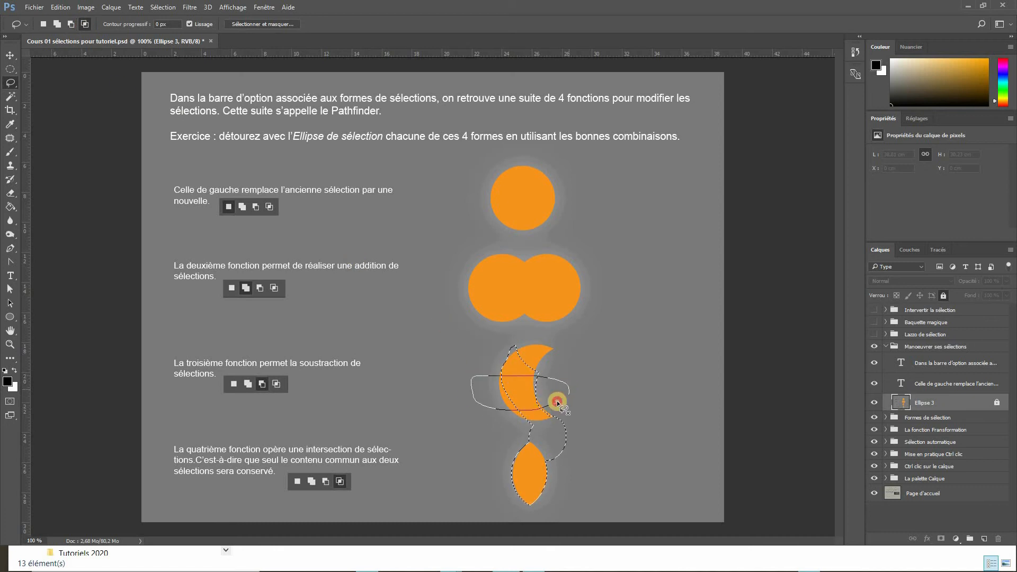
drag(557, 400, 482, 442)
- Collapse the Manoeuvrer ses sélections group, then show and expand the Lasso de sélection group
click(882, 349)
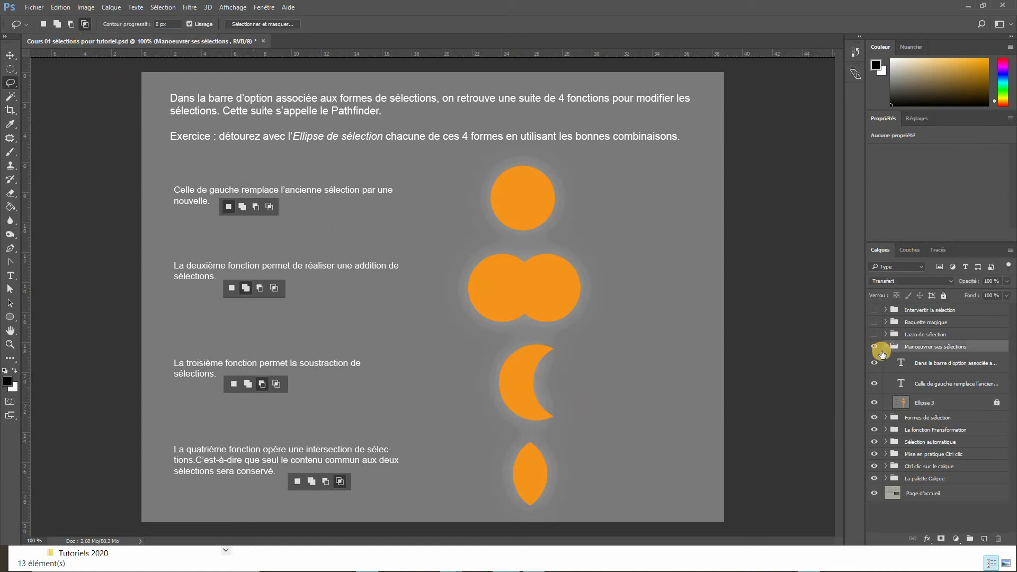
click(884, 347)
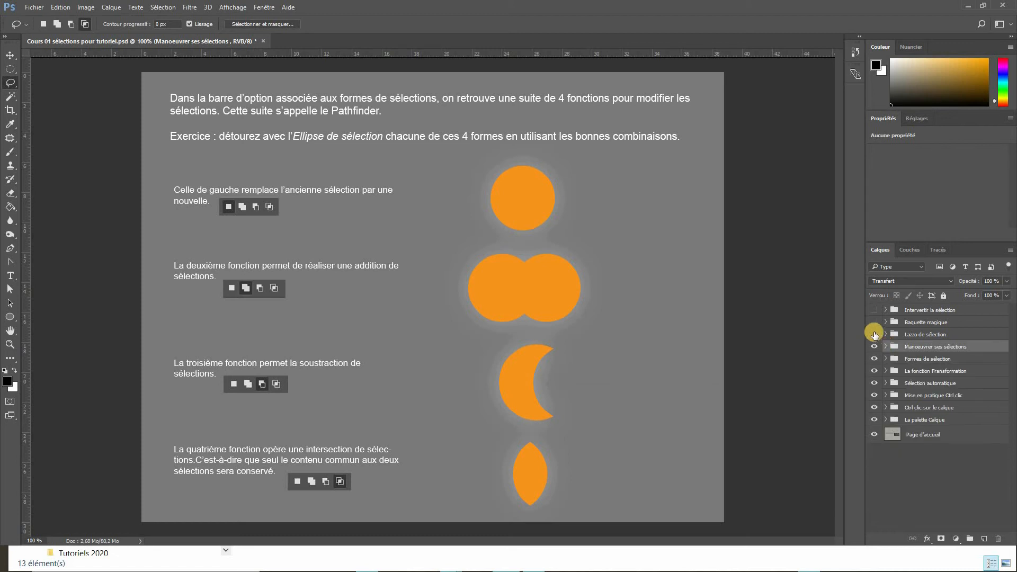
click(875, 335)
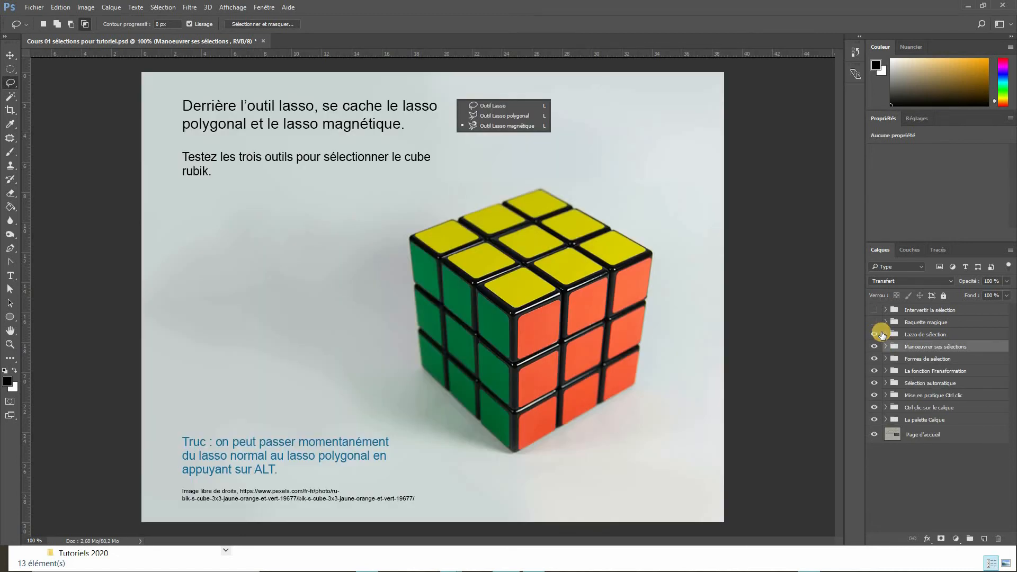
click(886, 335)
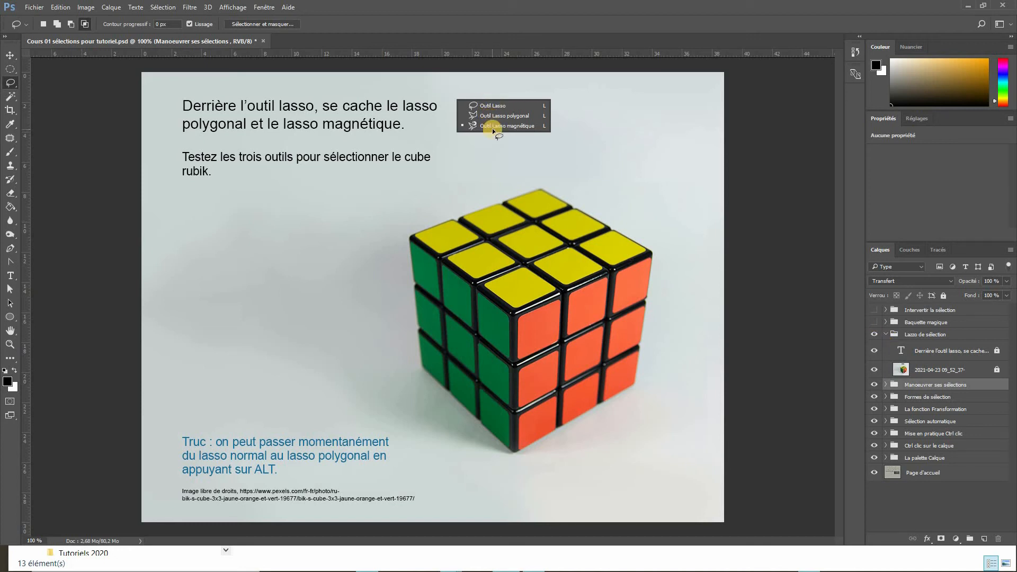
- Select the Rubik's cube photo layer and outline the cube point by point with the Polygonal Lasso tool
click(922, 370)
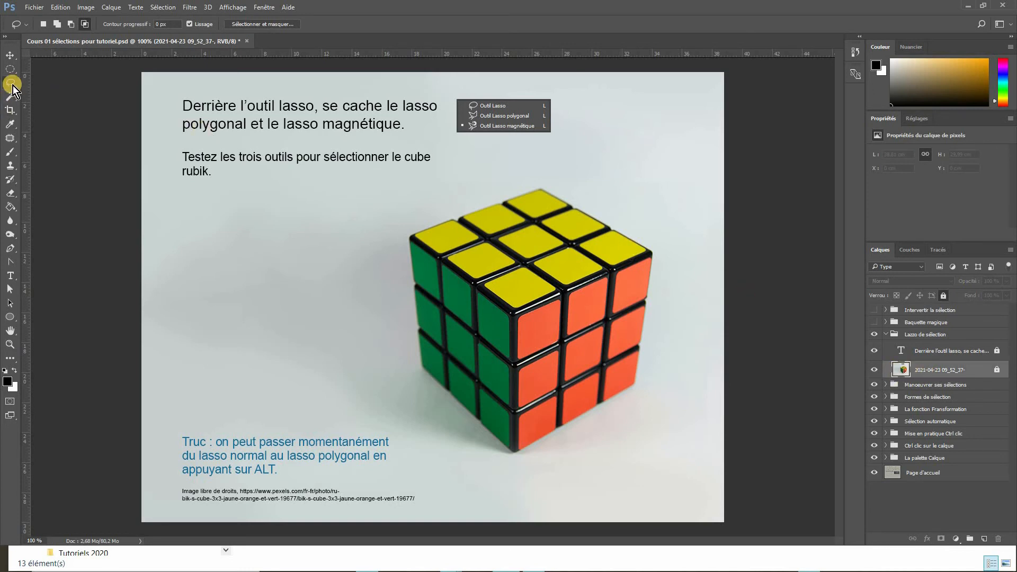
mouse_move(13, 85)
mouse_down()
mouse_move(50, 83)
mouse_move(50, 94)
mouse_up()
click(542, 188)
click(651, 250)
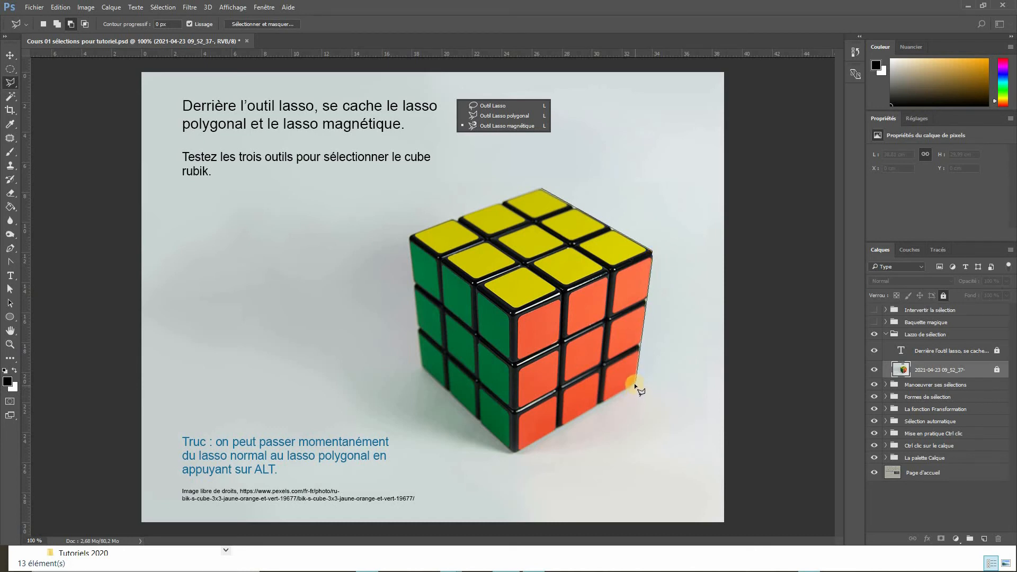
click(518, 449)
click(422, 366)
click(409, 242)
click(542, 187)
click(529, 238)
- Trace the cube's outline with the Magnetic Lasso tool, close the selection, then deselect it
drag(11, 84, 47, 103)
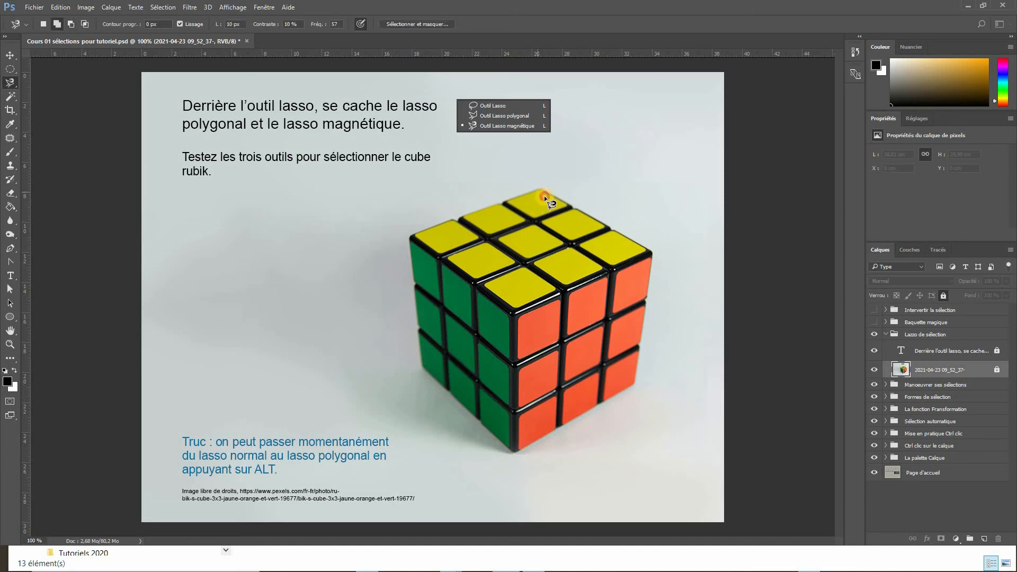
drag(647, 246, 648, 342)
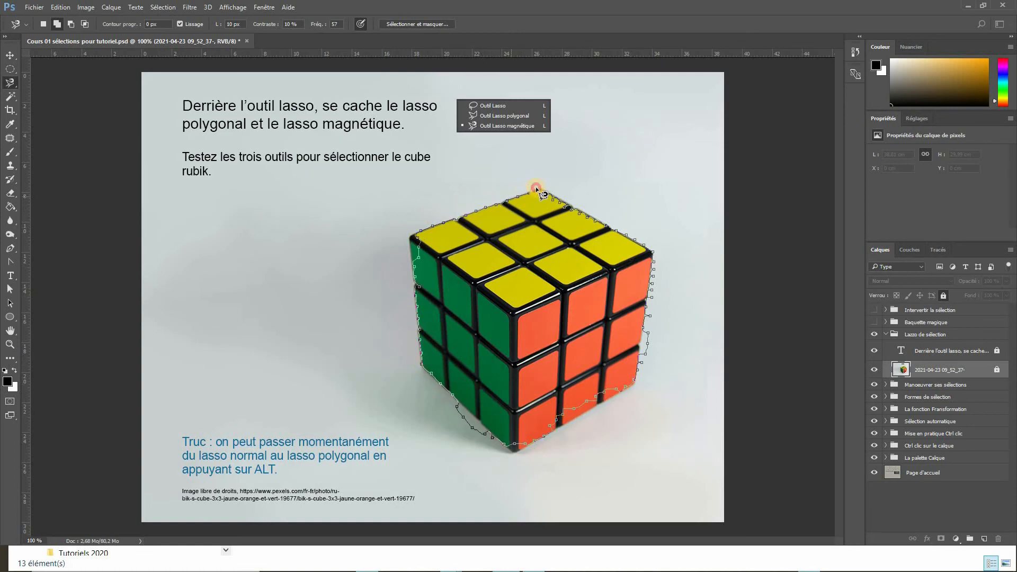
drag(536, 188, 546, 194)
click(547, 195)
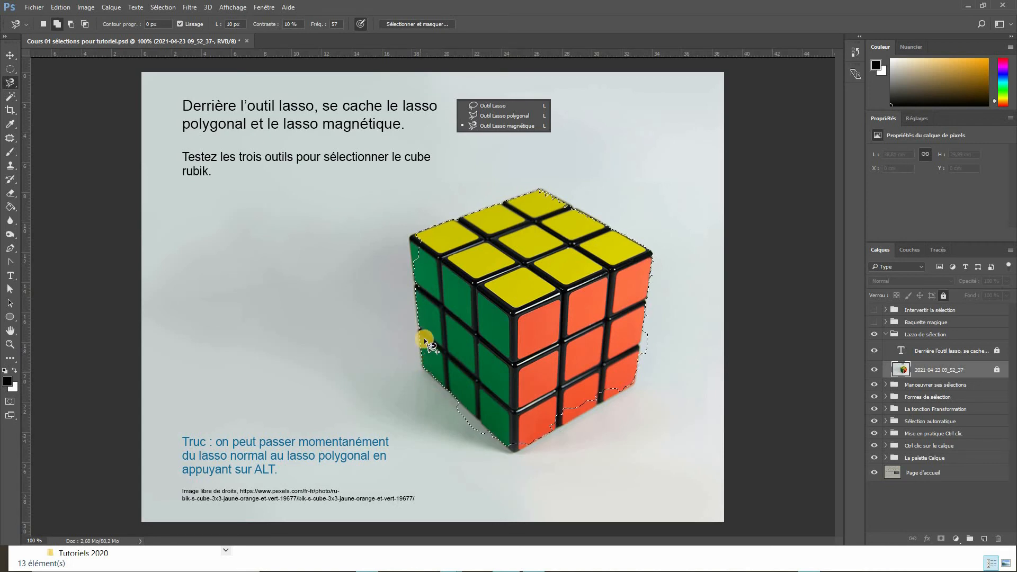
click(592, 318)
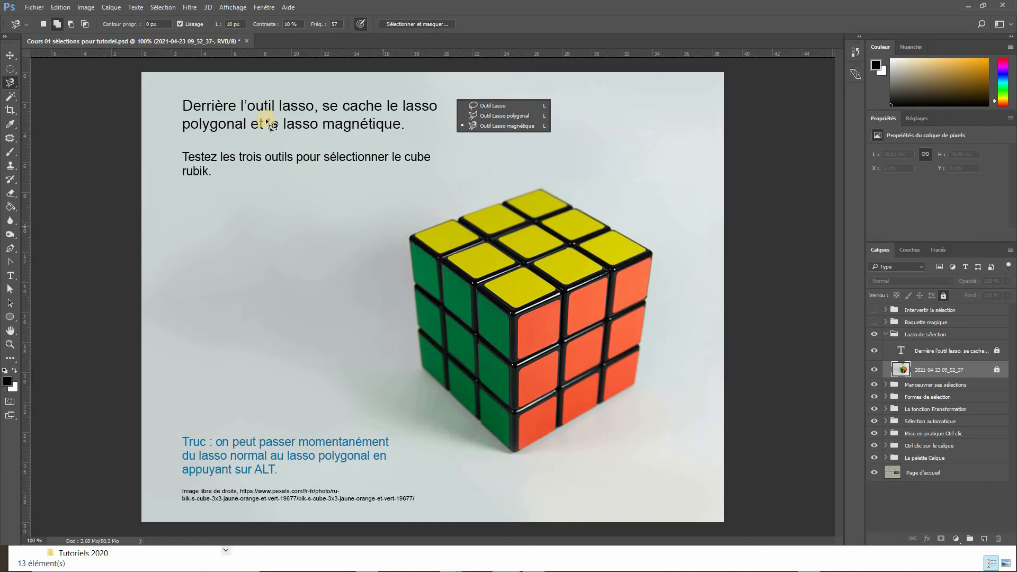
- Brush across the cube with the Quick Selection tool to select it, then deselect
drag(10, 100, 43, 96)
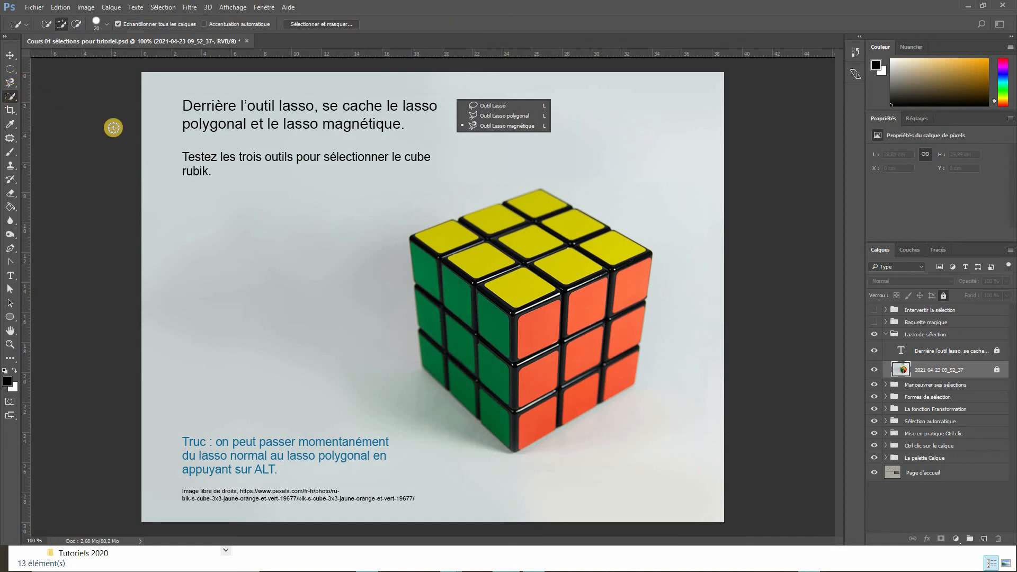
mouse_move(427, 266)
mouse_down()
mouse_move(439, 239)
mouse_move(543, 208)
mouse_move(603, 247)
mouse_move(621, 280)
mouse_move(610, 292)
mouse_move(540, 302)
mouse_move(492, 276)
mouse_move(523, 246)
mouse_move(556, 264)
mouse_move(563, 290)
mouse_move(552, 290)
mouse_move(614, 308)
mouse_move(639, 295)
mouse_move(614, 361)
mouse_move(566, 387)
mouse_move(524, 391)
mouse_move(535, 364)
mouse_move(597, 345)
mouse_move(539, 413)
mouse_move(513, 419)
mouse_move(467, 396)
mouse_move(437, 353)
mouse_move(462, 257)
mouse_move(649, 264)
mouse_up()
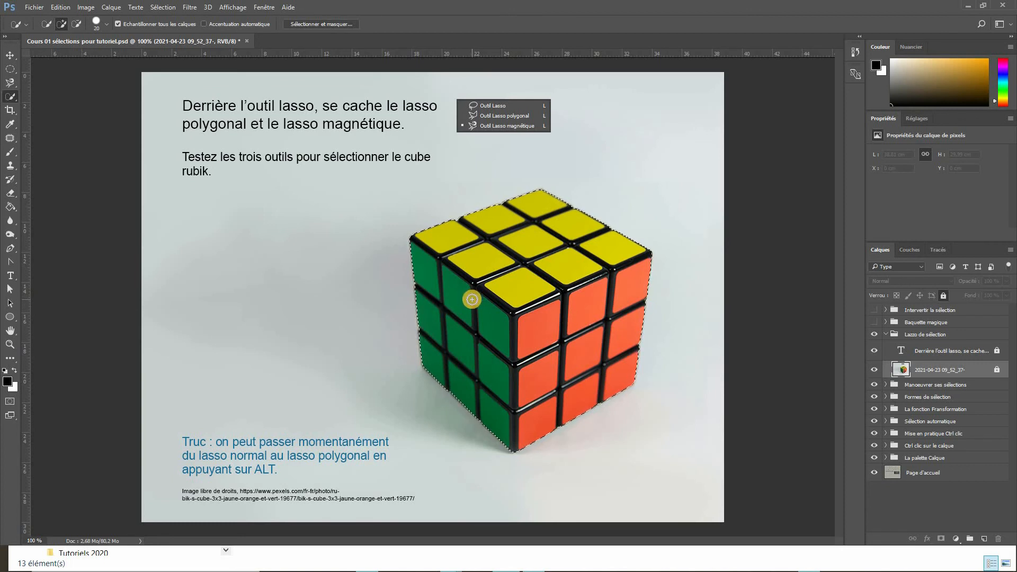
key(ctrl+d)
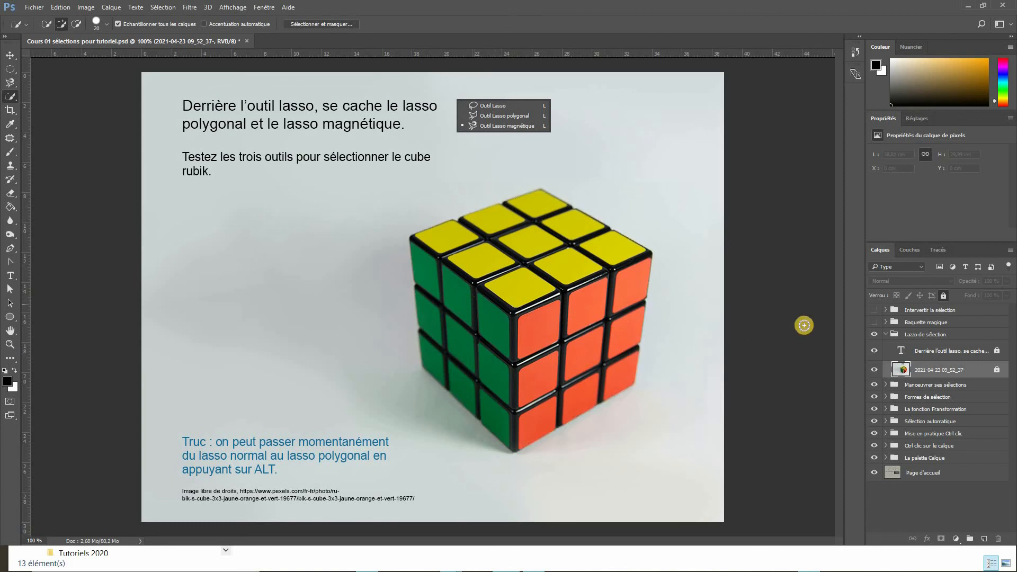
- Show and expand the Baguette magique group and select its Arbres layer
click(874, 323)
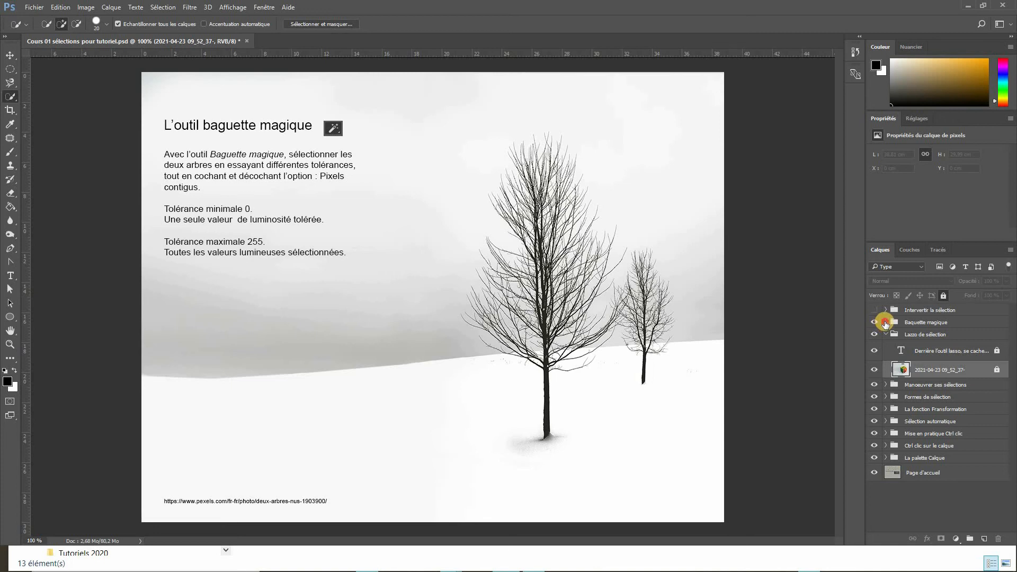
click(886, 322)
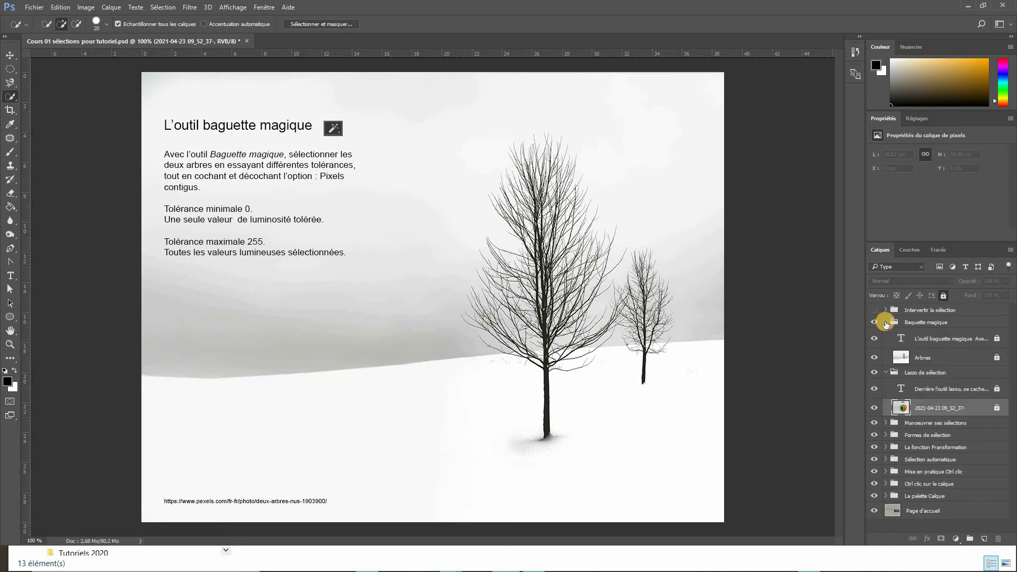
click(908, 359)
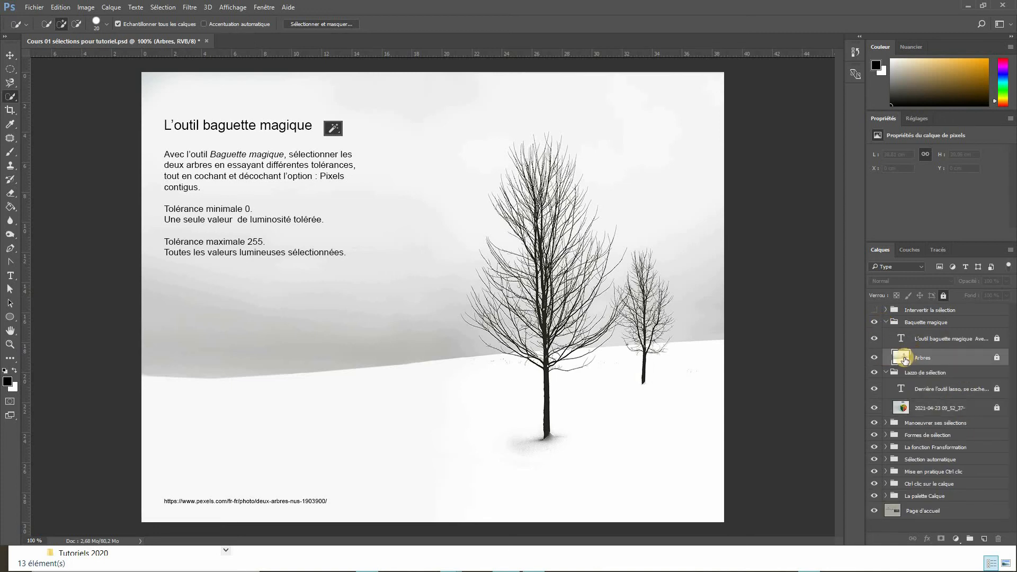
- Choose the Magic Wand tool and set its tolerance to 0
click(11, 99)
drag(12, 100, 35, 107)
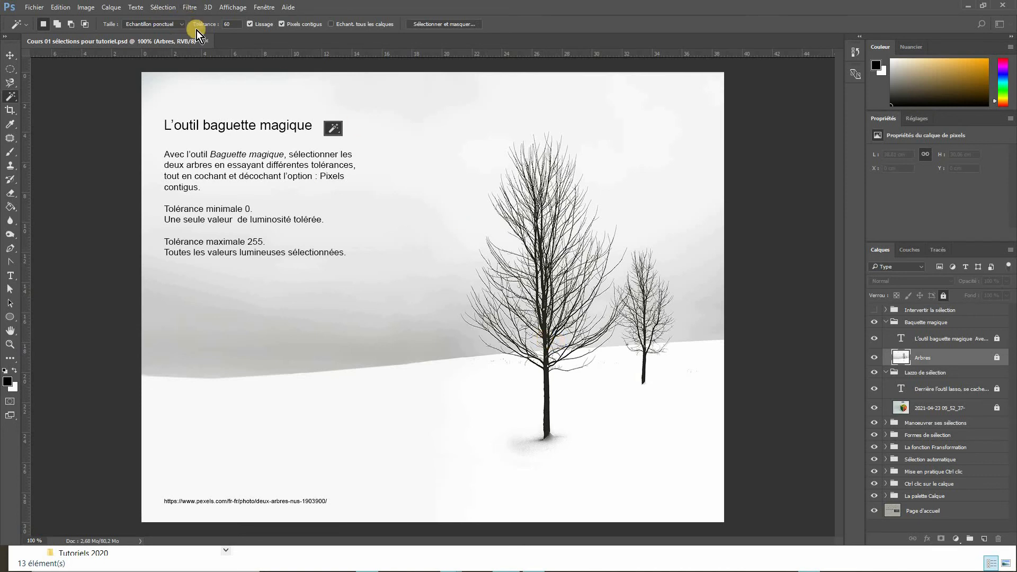
double_click(228, 24)
text(0)
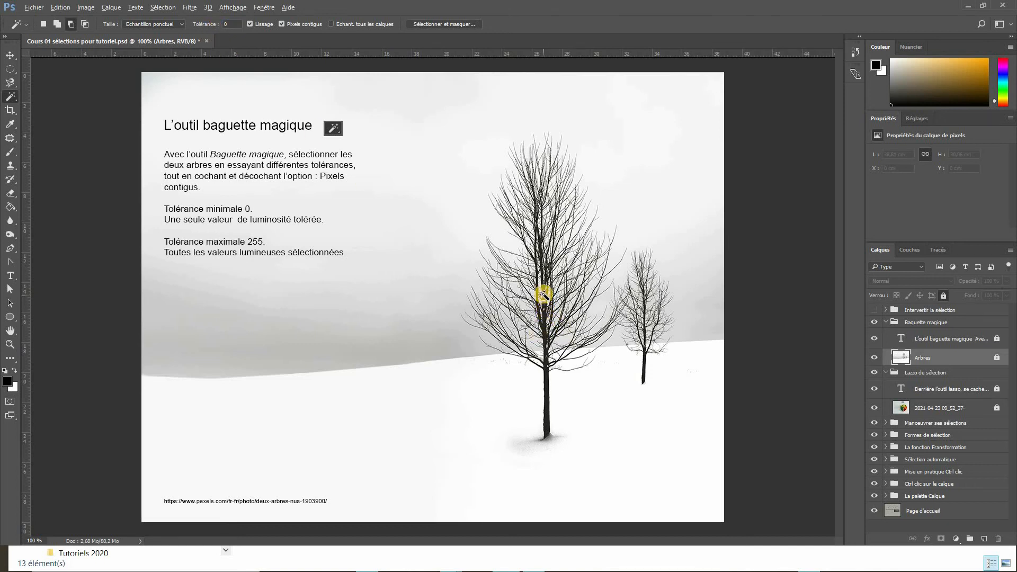
- Zoom into the large tree's trunk and pick several spots on it with the Magic Wand
scroll(547, 308, up, 3)
scroll(548, 314, up, 8)
click(551, 291)
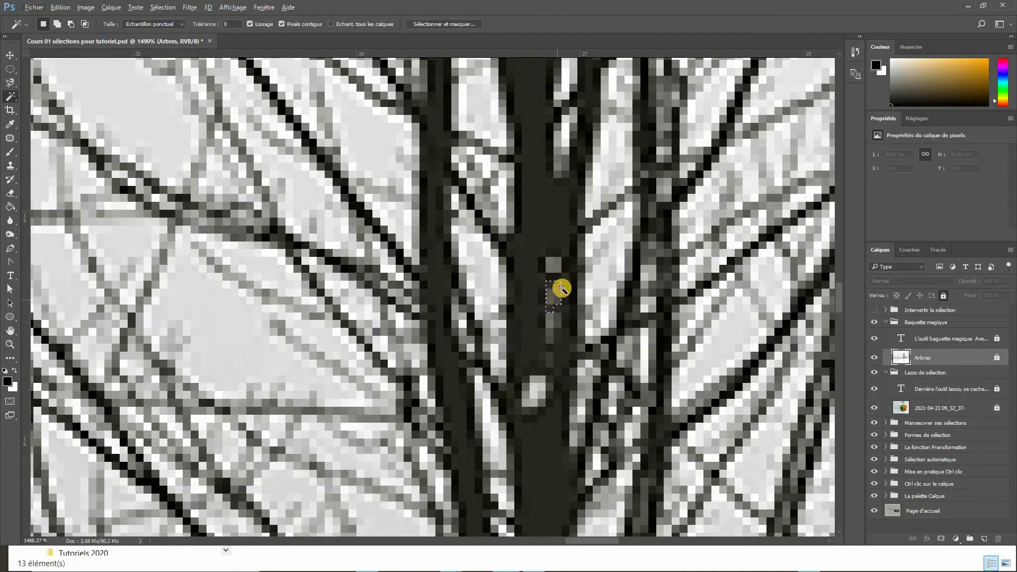
click(532, 293)
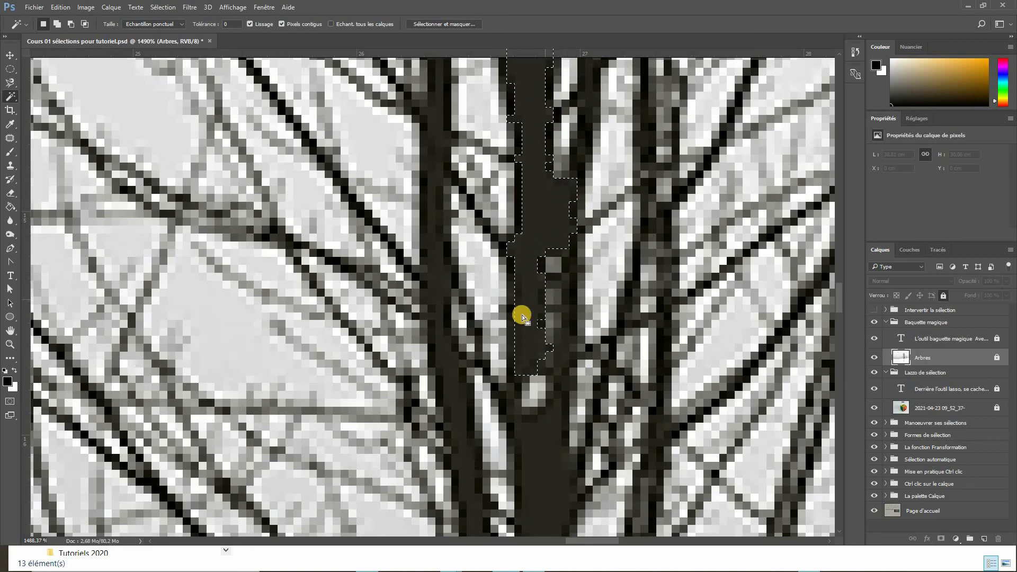
click(522, 221)
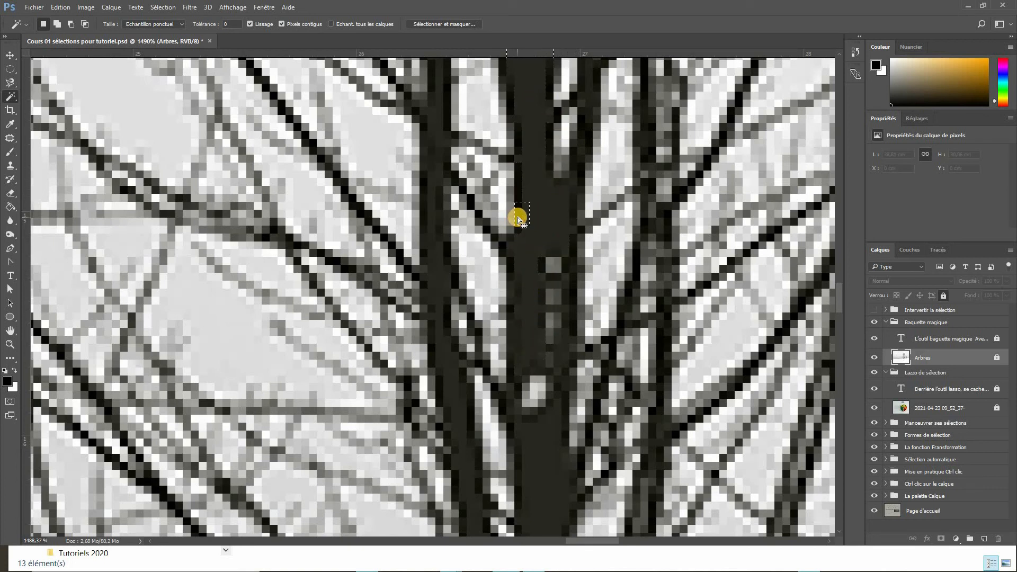
- Set the Magic Wand tolerance to 255, pick the trunk again to select, zoom out and deselect
click(228, 24)
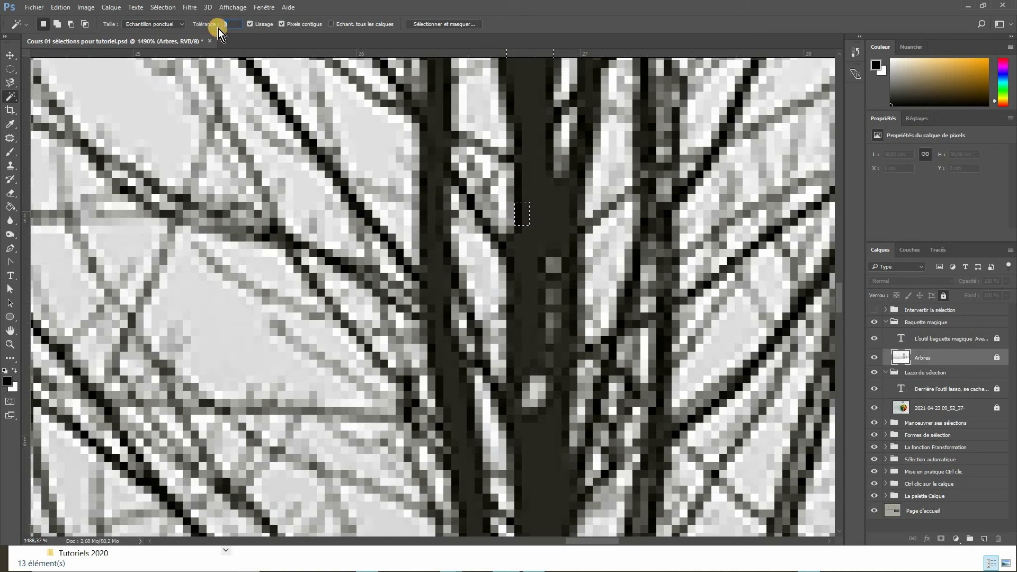
text(255)
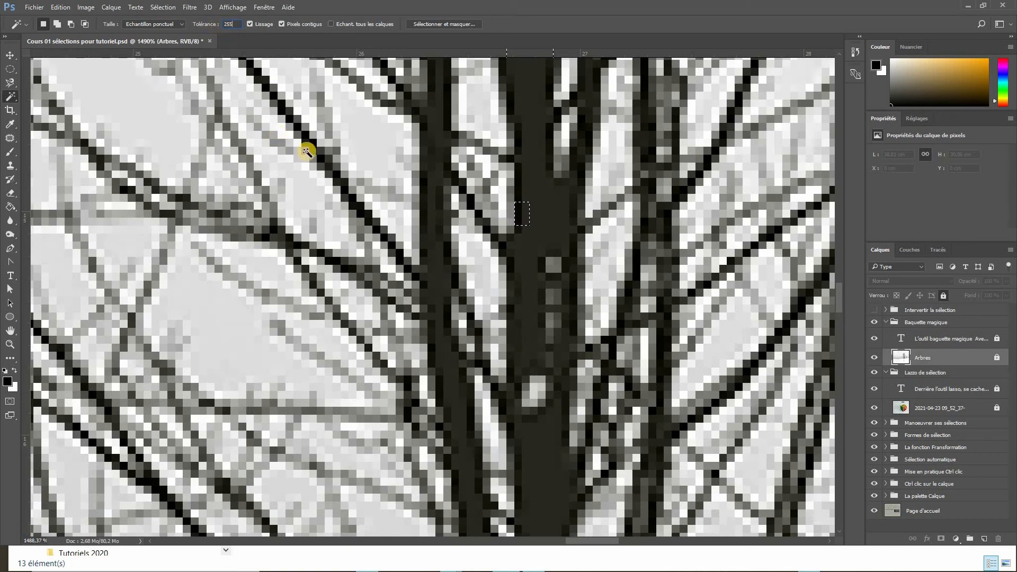
click(576, 36)
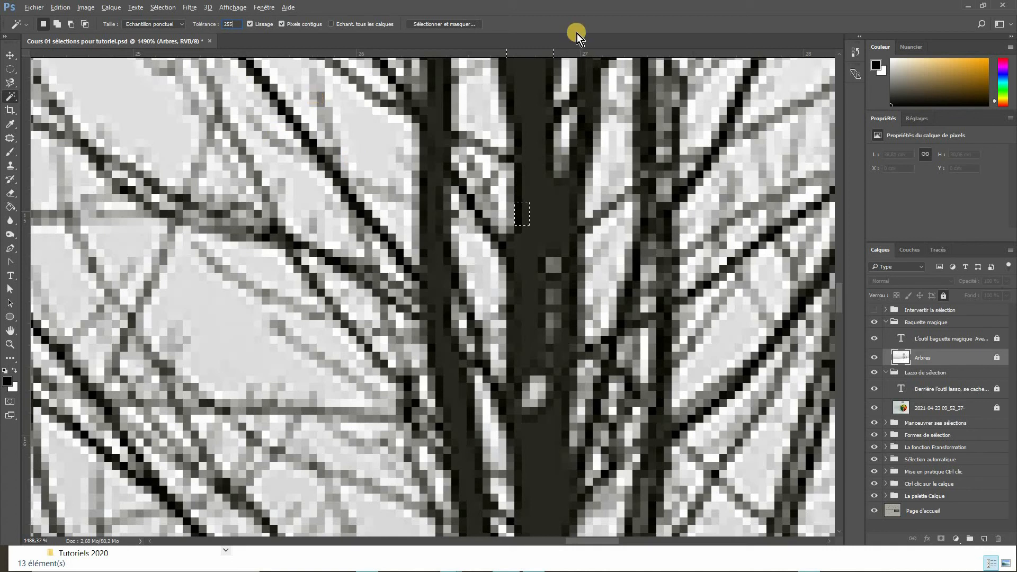
click(535, 209)
scroll(535, 213, down, 1)
scroll(535, 214, down, 10)
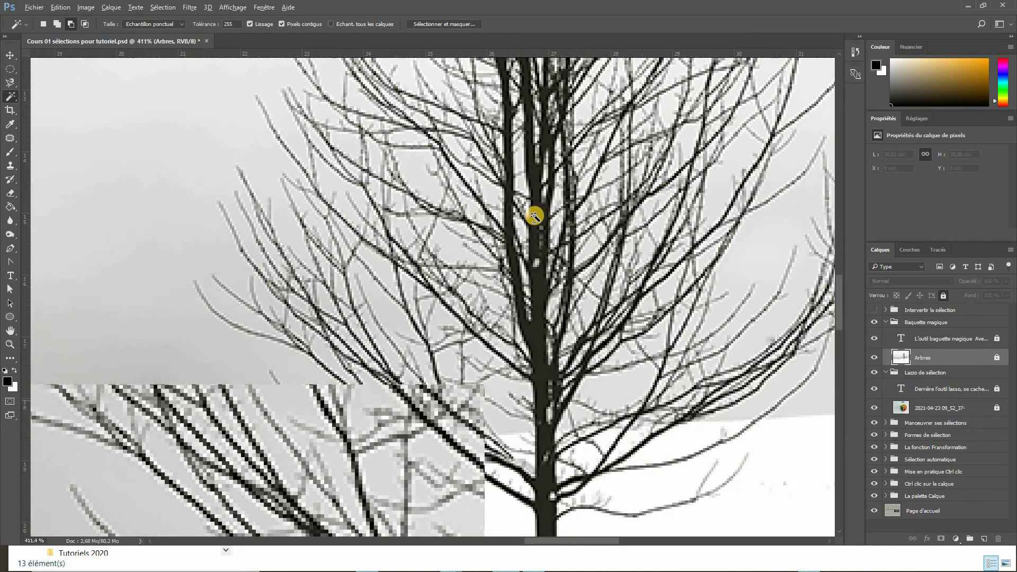
scroll(533, 217, down, 1)
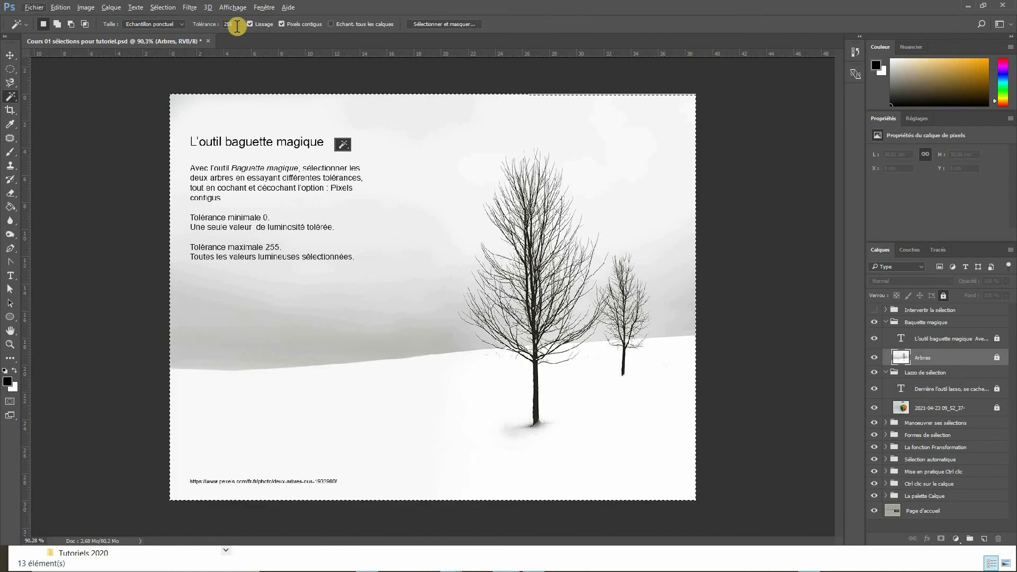
key(ctrl+d)
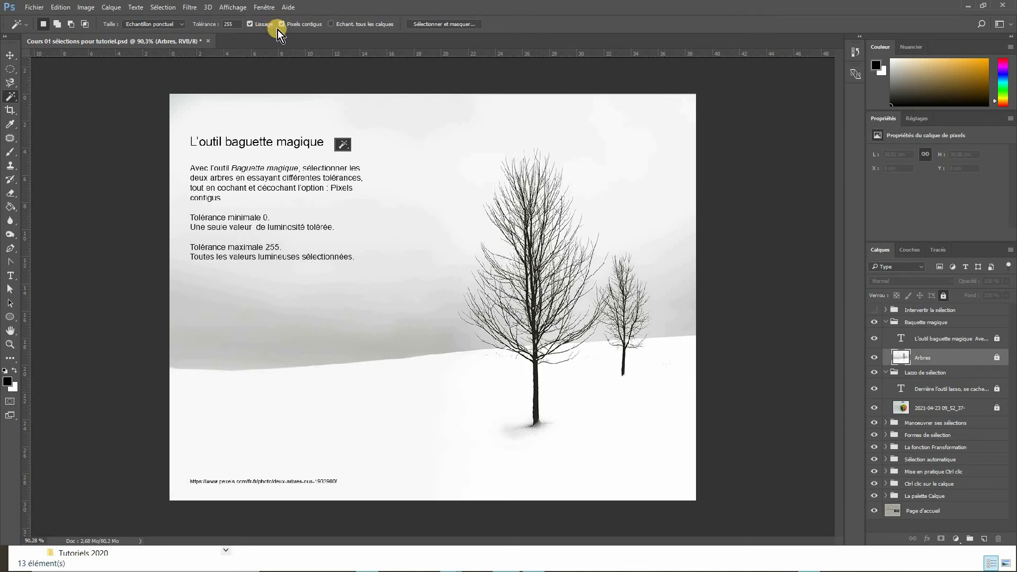
- Set the Magic Wand tolerance to 50 and select the large tree's trunk
click(229, 25)
text(50)
click(535, 306)
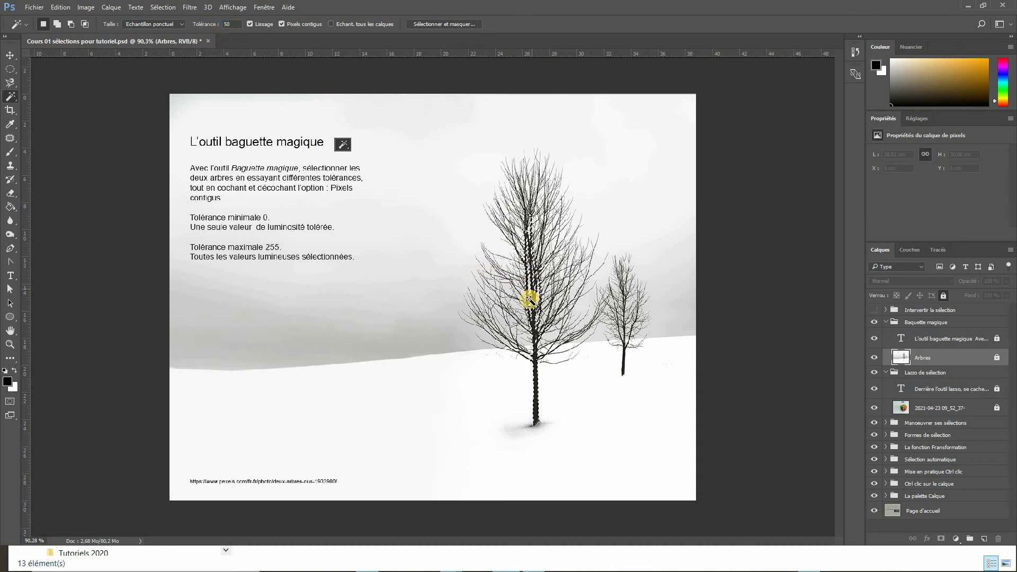
- Zoom into the large tree and select its trunk again in two spots with the Magic Wand
scroll(534, 303, up, 2)
scroll(532, 300, up, 2)
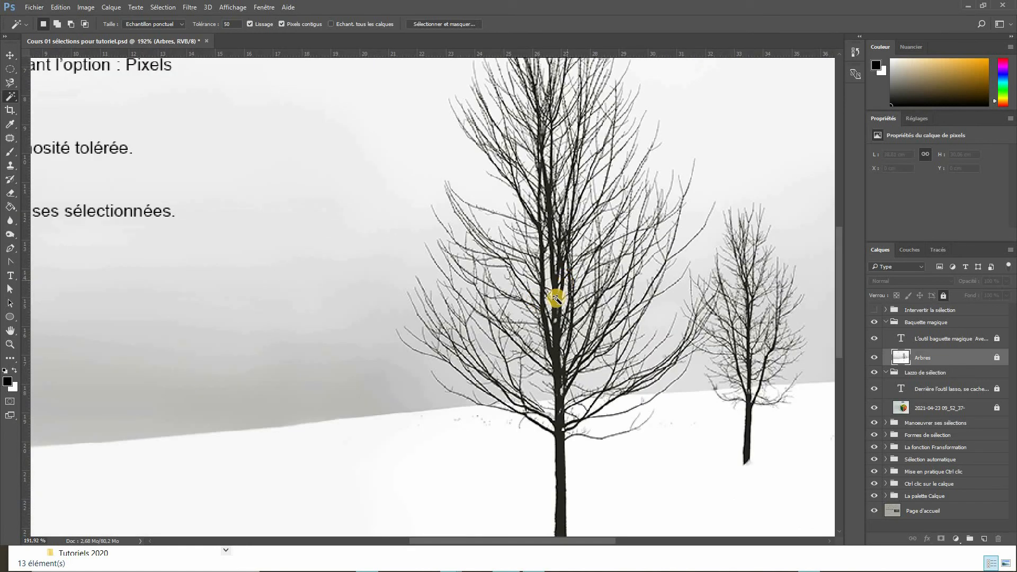
click(561, 253)
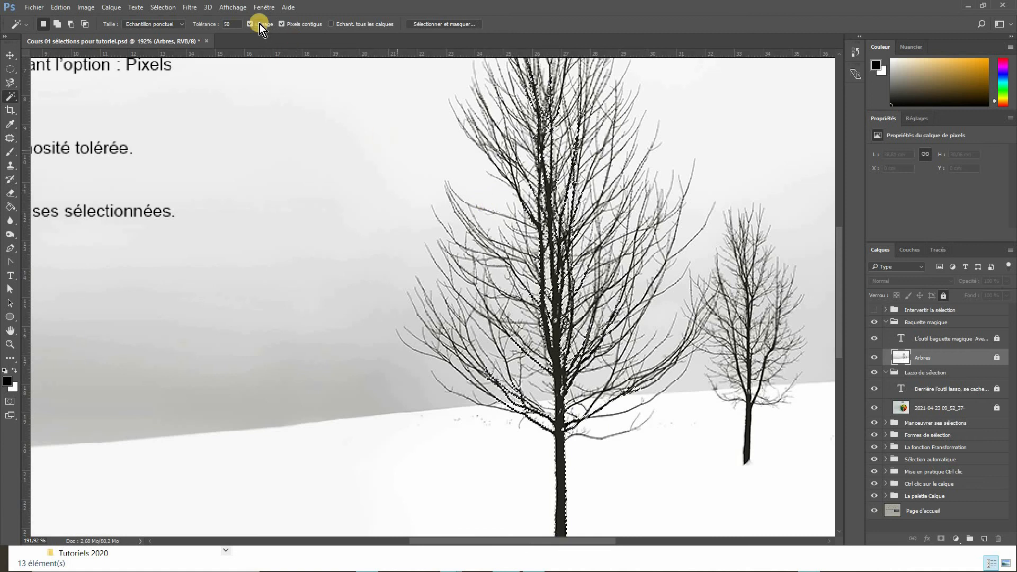
click(557, 310)
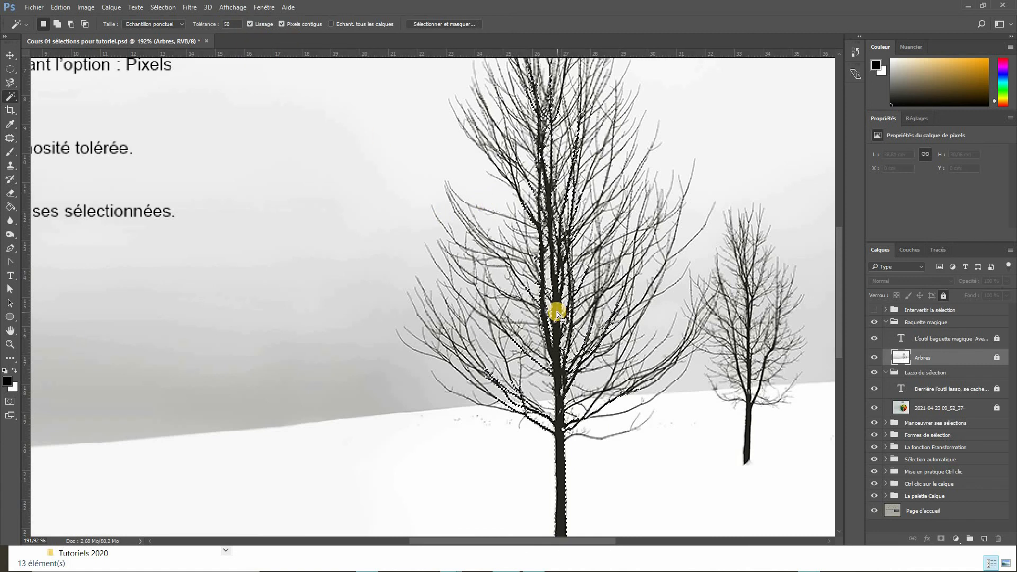
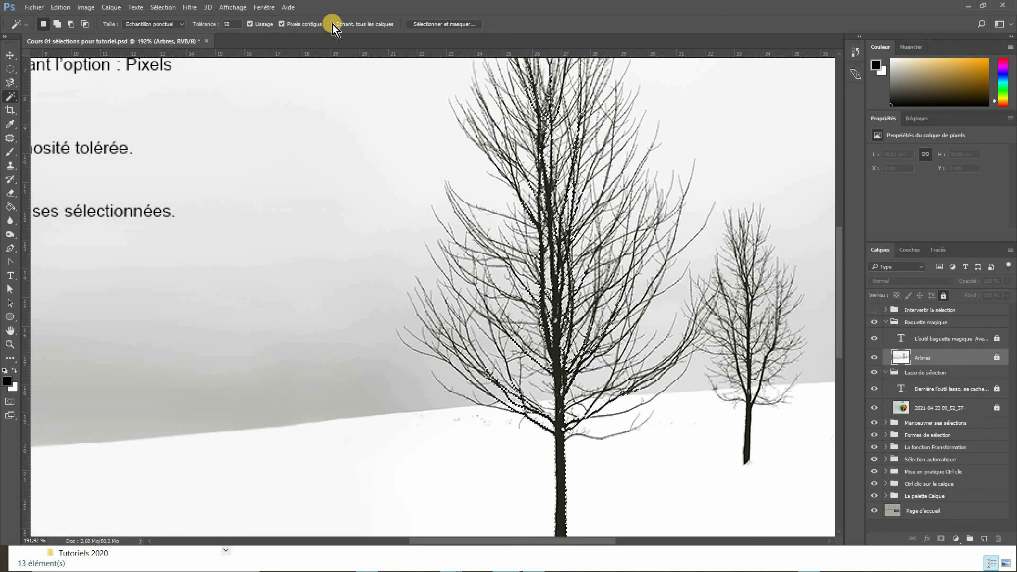
- Hide and reshow the instruction text layer to view the tree image alone
scroll(360, 203, down, 5)
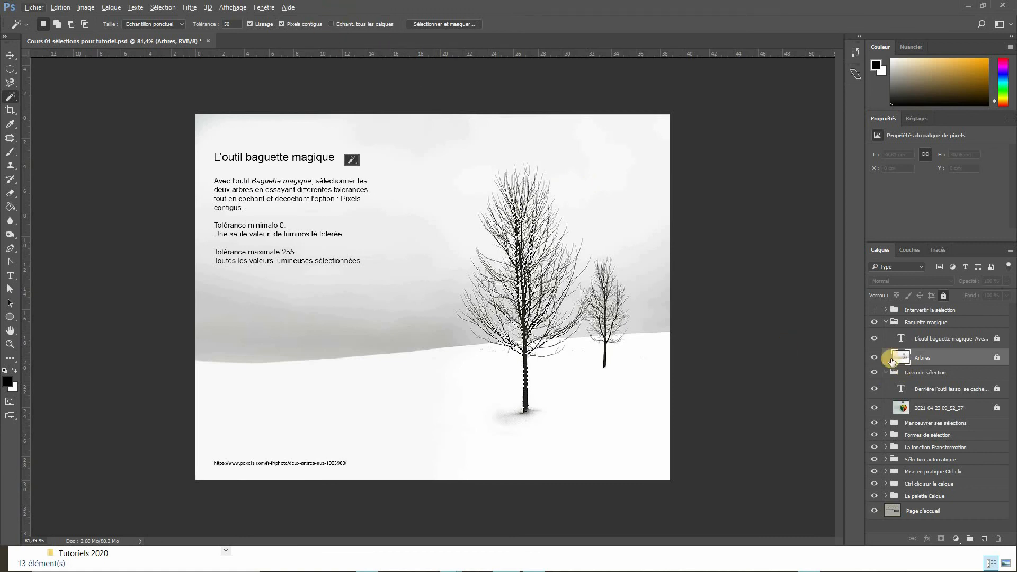
click(875, 339)
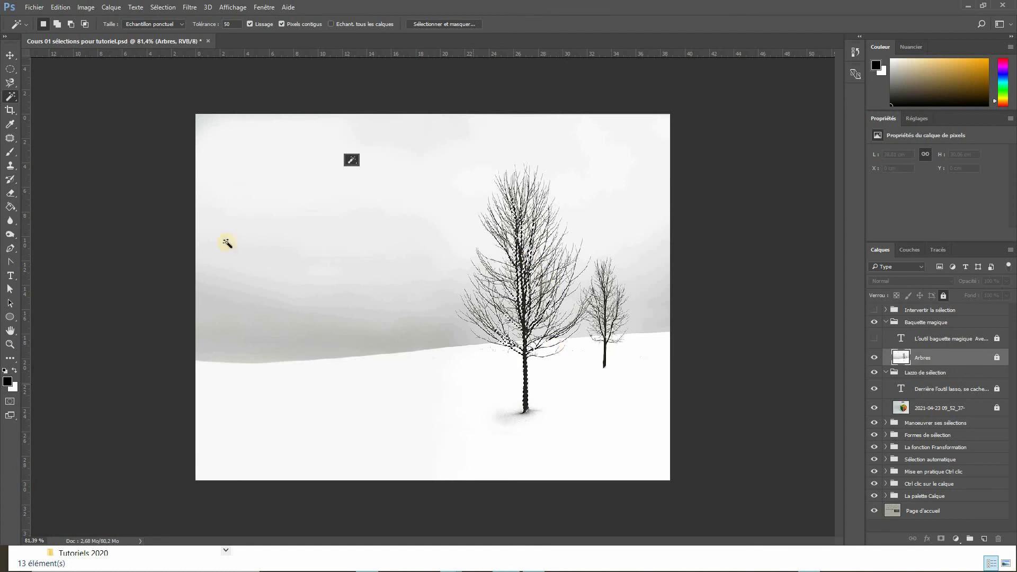
click(874, 339)
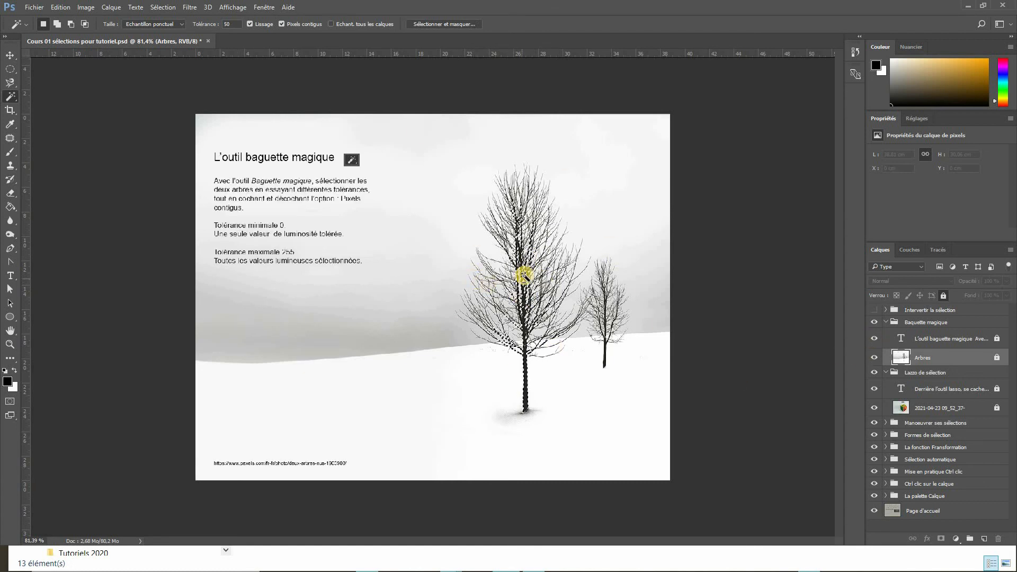
- Clear the selection and display the image at 100% zoom
scroll(523, 276, up, 3)
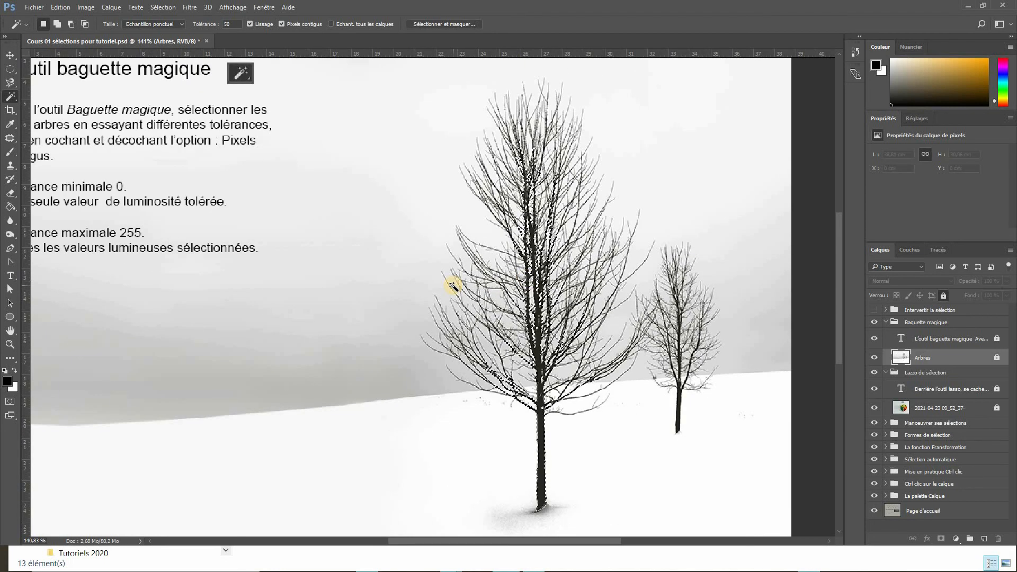
key(ctrl+d)
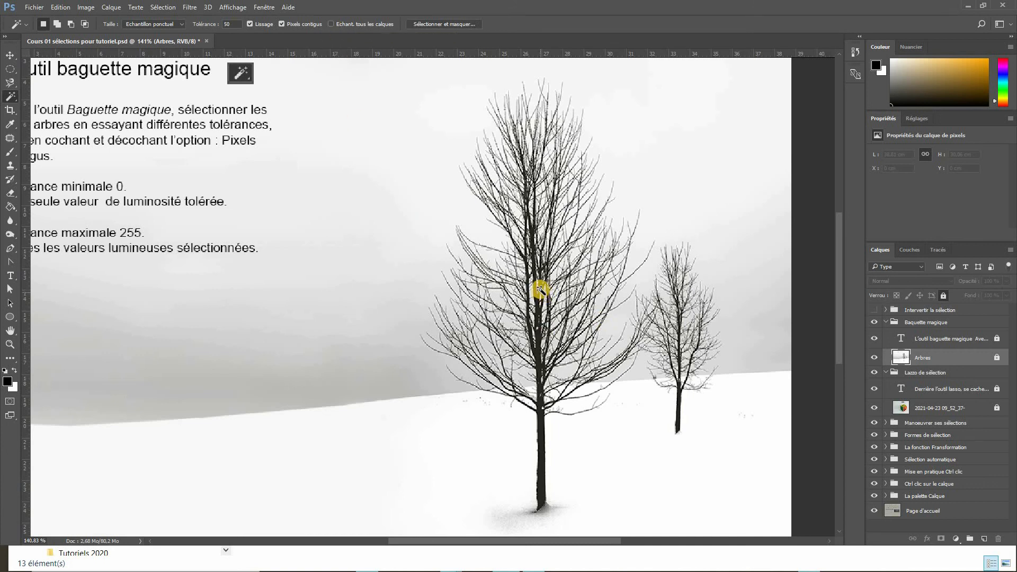
key(ctrl+0)
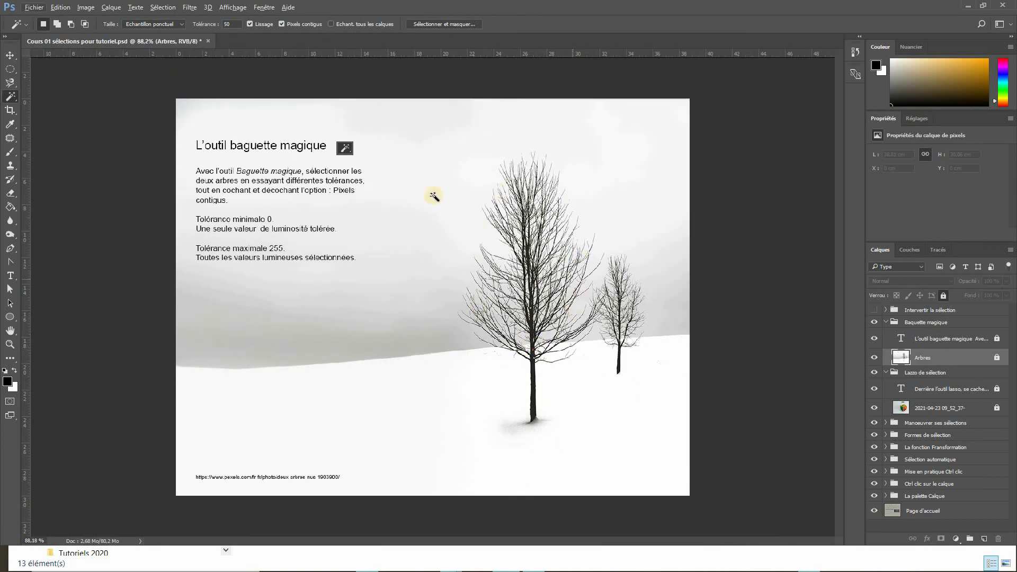
double_click(10, 345)
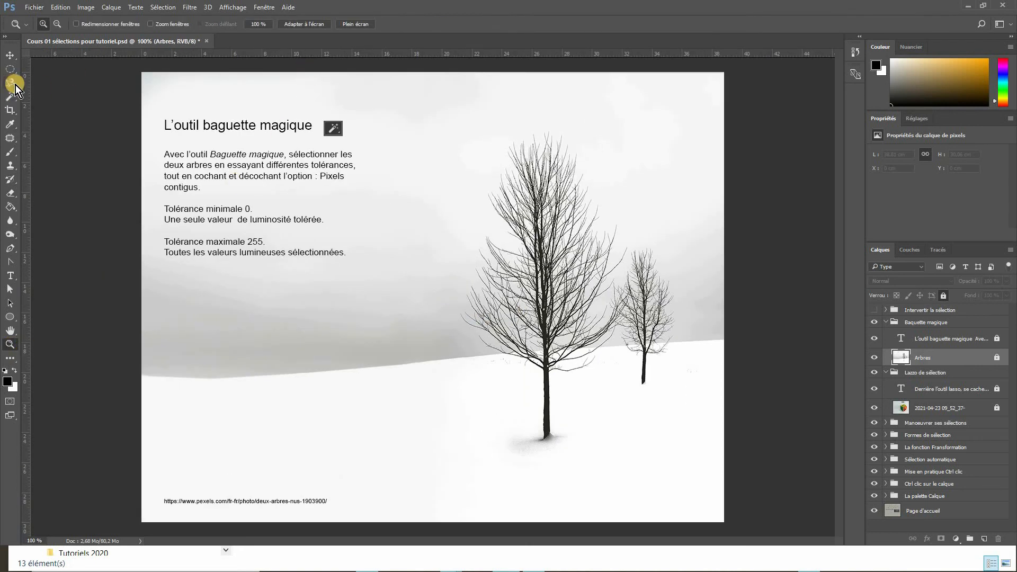
- Switch to the Magic Wand, set tolerance to 150 with Pixels contigus off, and select the trees
click(11, 95)
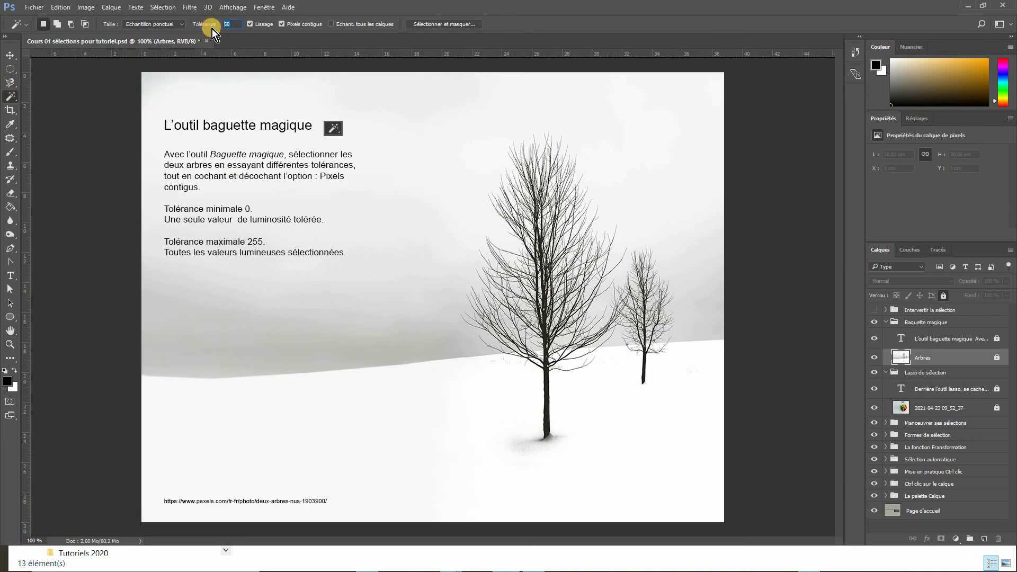
drag(215, 32, 233, 27)
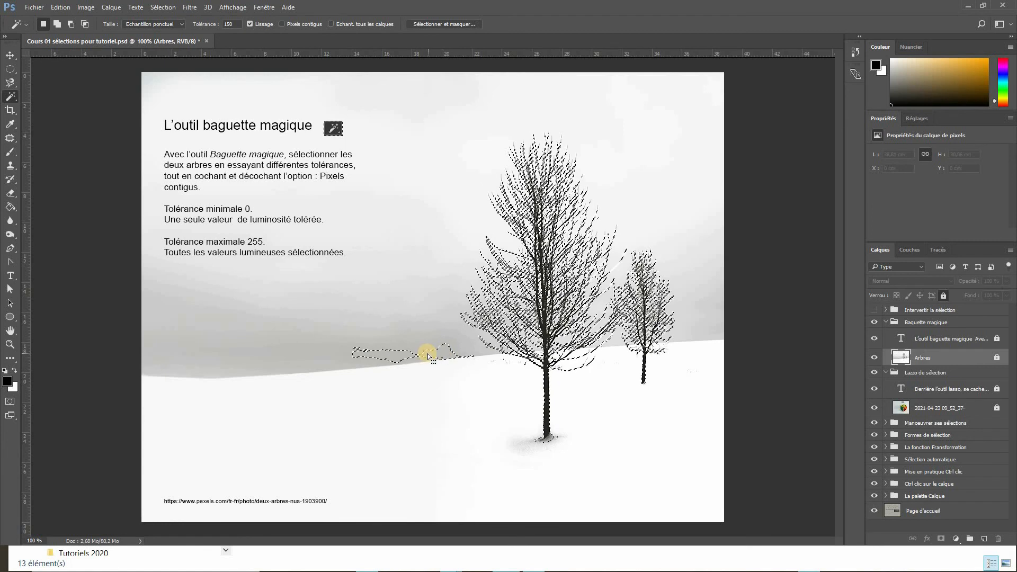
- With the Lasso, remove the stray hillside selection and the small tree from the selection, keeping only the large tree
click(12, 84)
click(36, 85)
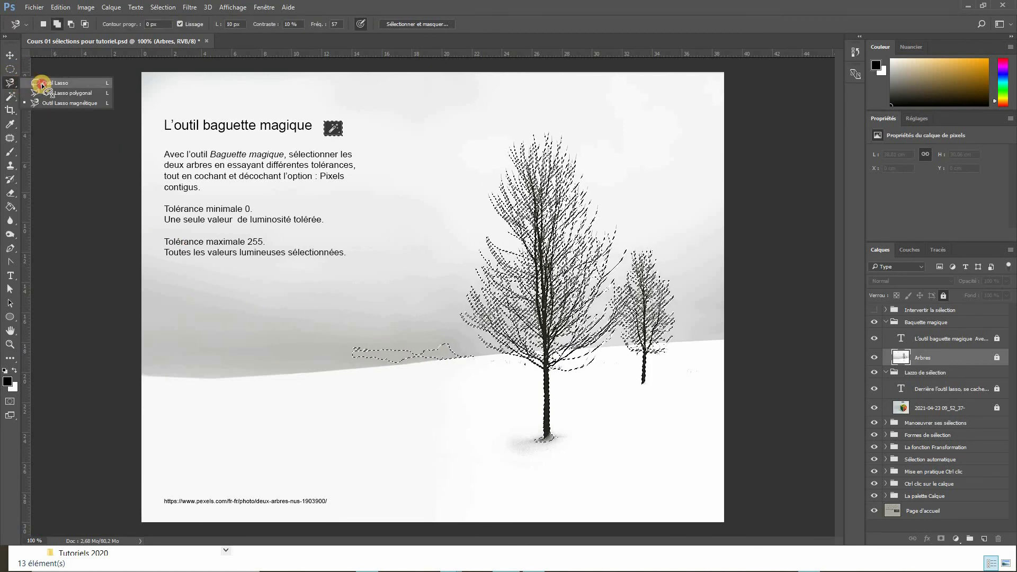
click(70, 23)
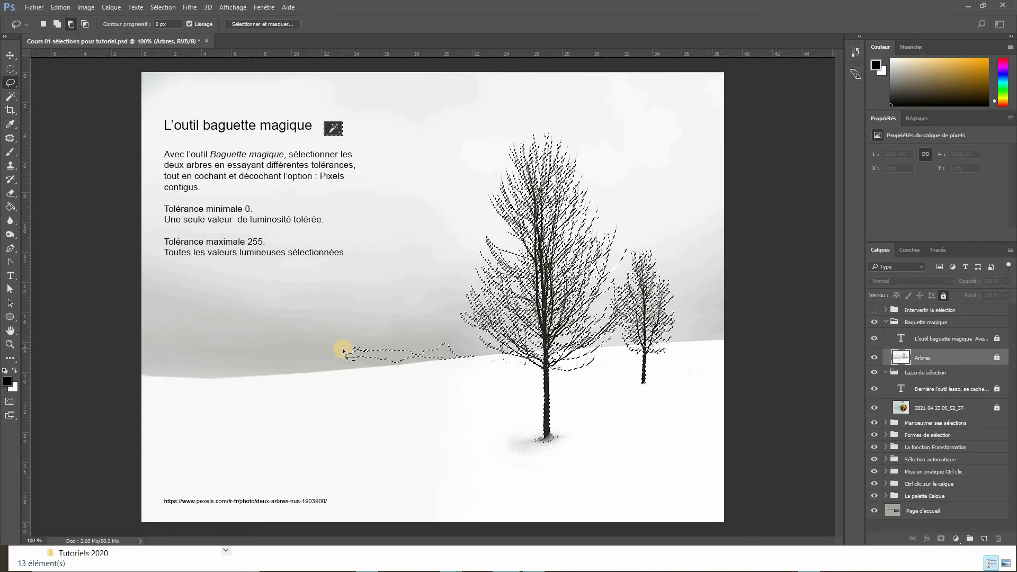
mouse_move(432, 324)
mouse_down()
mouse_move(480, 361)
mouse_move(434, 381)
mouse_move(373, 379)
mouse_move(334, 342)
mouse_up()
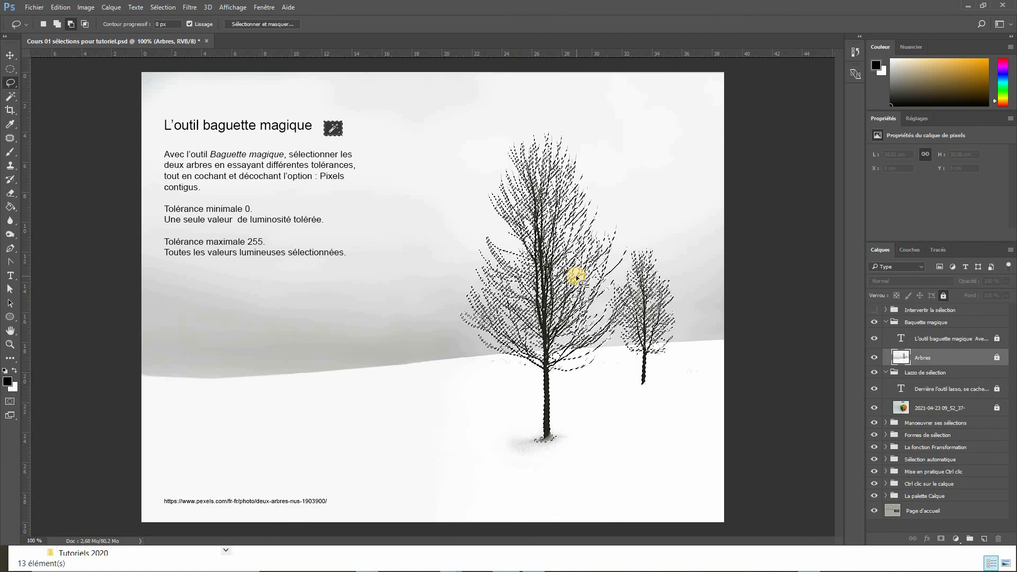
drag(635, 238, 630, 246)
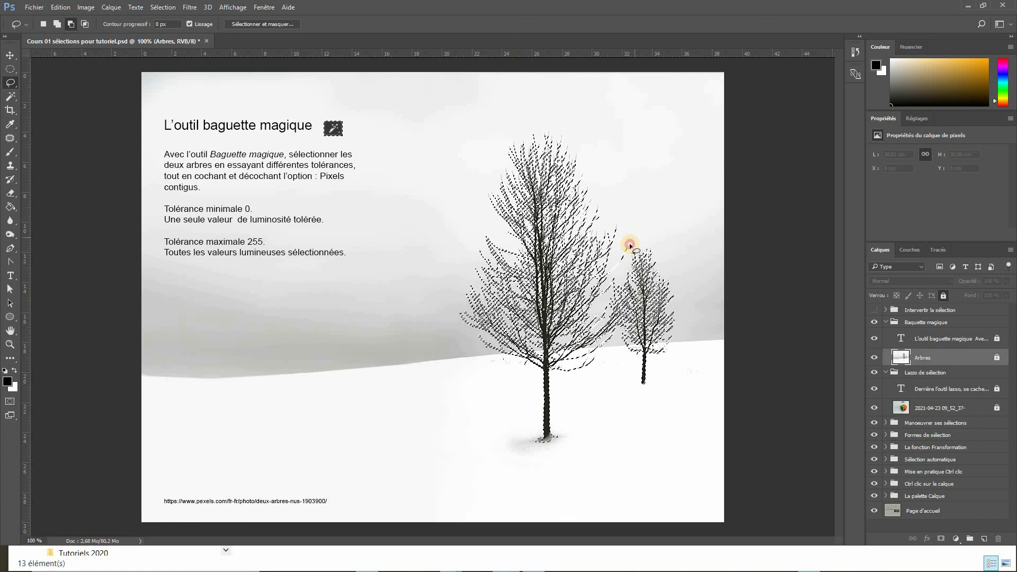
drag(613, 283, 616, 332)
mouse_move(631, 374)
mouse_down()
mouse_move(644, 398)
mouse_move(676, 366)
mouse_up()
drag(632, 240, 632, 241)
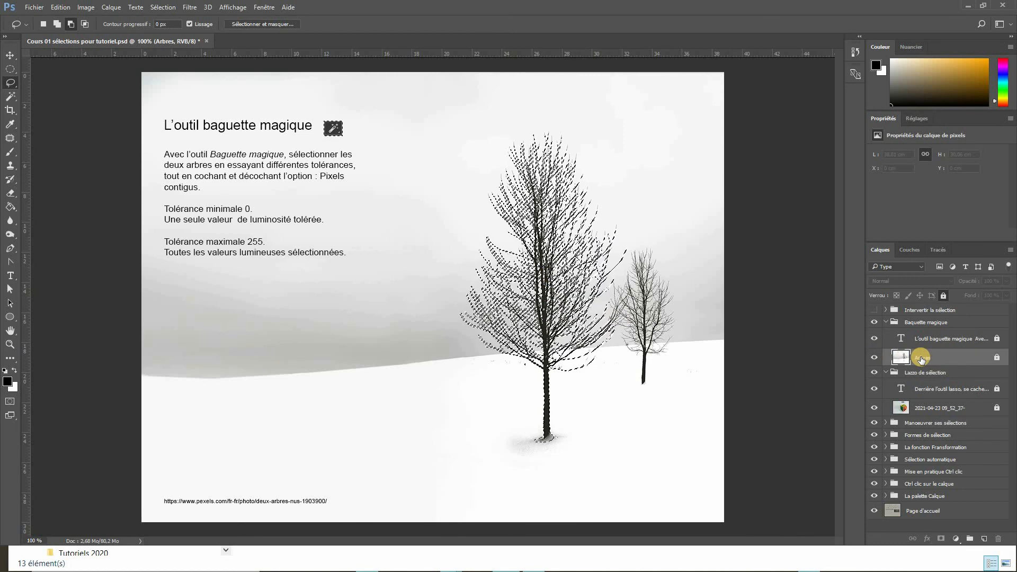
- Copy the selected large tree to a new layer and move the copy to the left
key(ctrl+j)
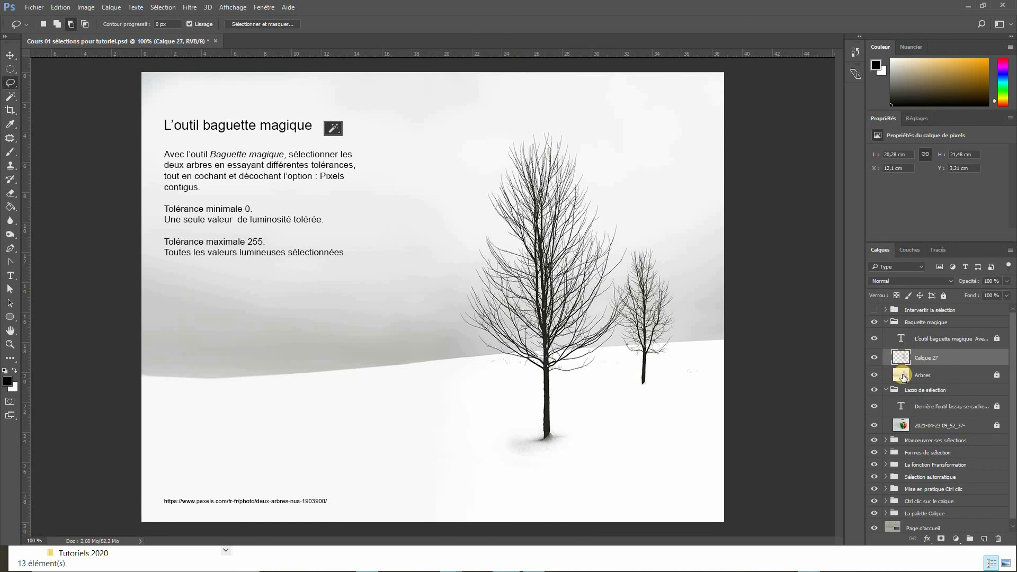
click(9, 55)
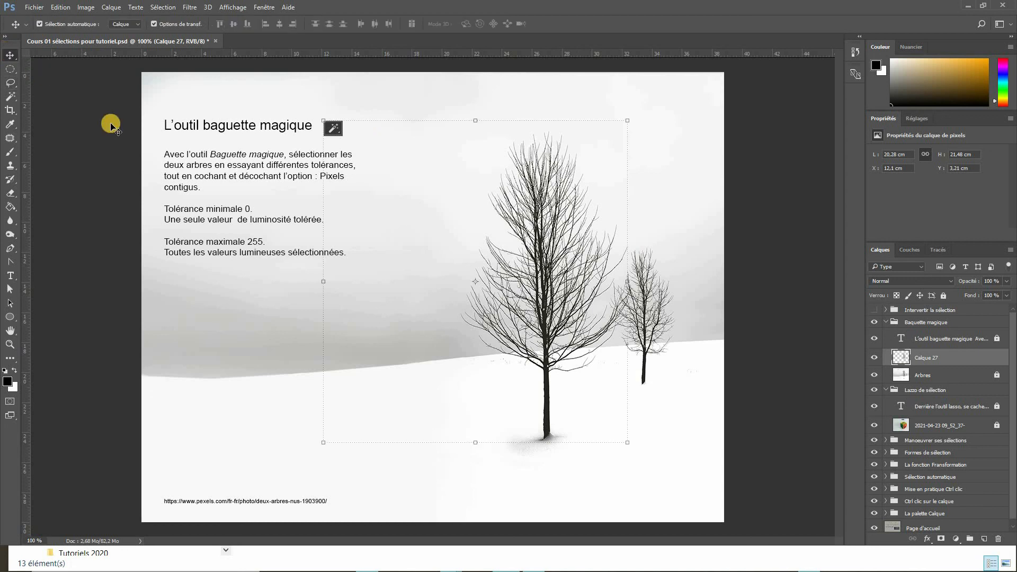
click(39, 24)
drag(514, 328, 422, 329)
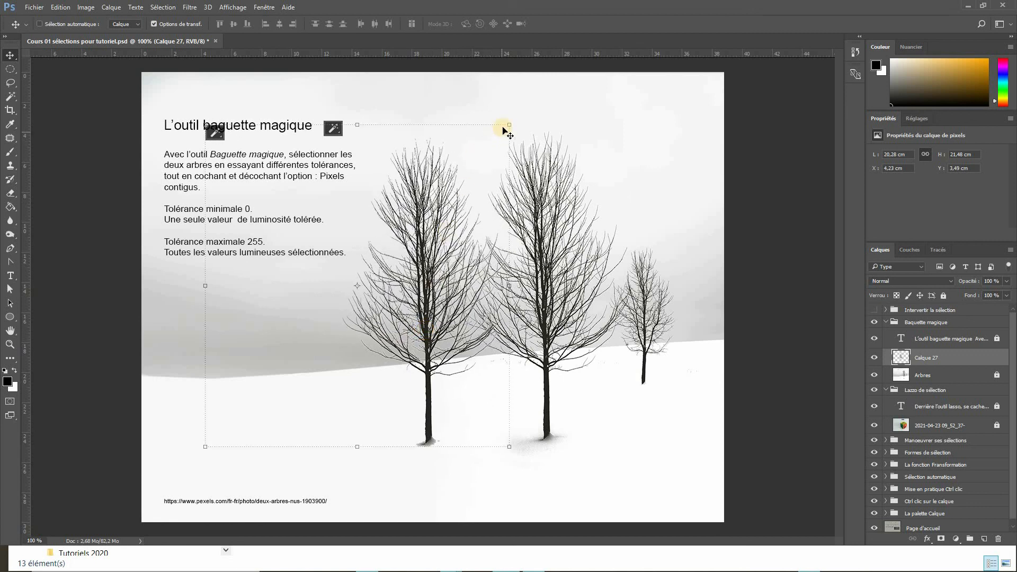
- Scale the copied tree down to about 74% and reposition it before committing the transform
drag(506, 126, 470, 165)
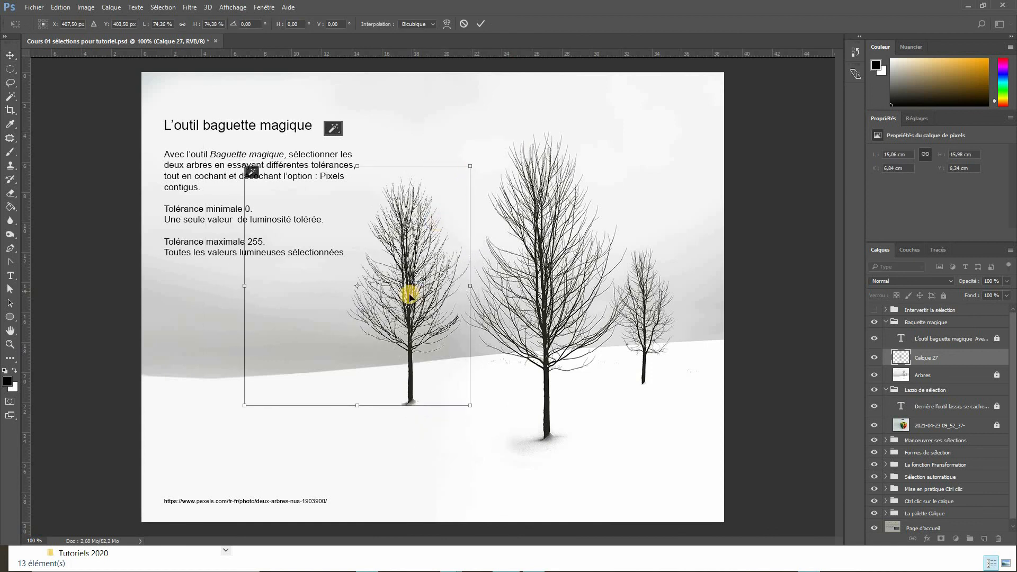
drag(408, 291, 422, 289)
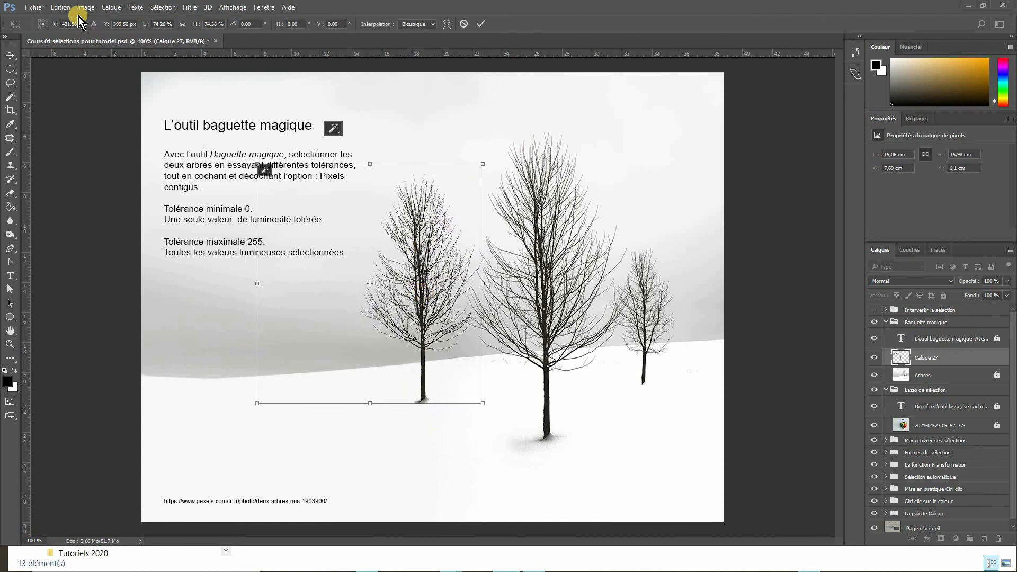
key(Return)
- Flip the copied tree horizontally and move it to the right
click(61, 7)
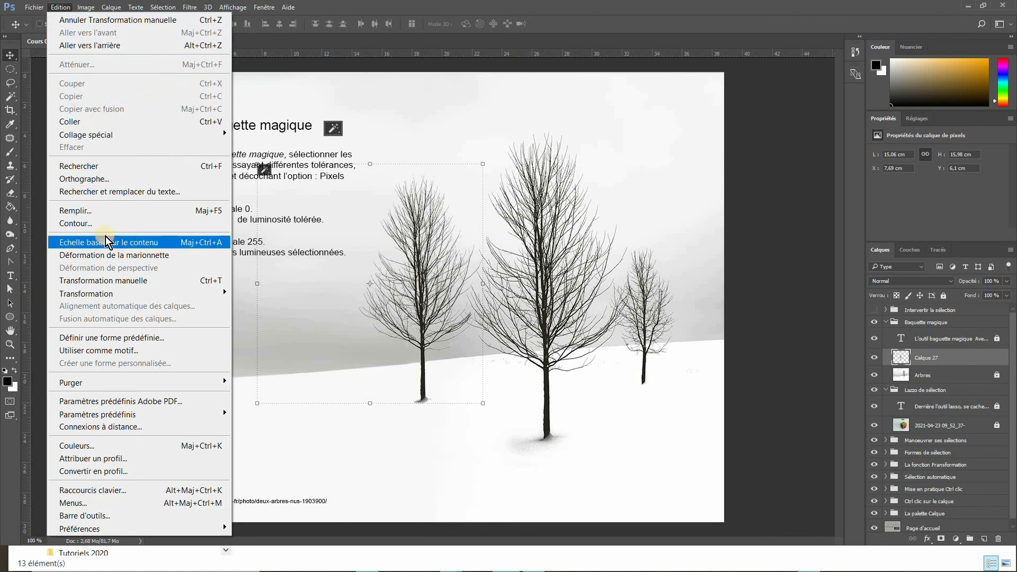
mouse_move(109, 293)
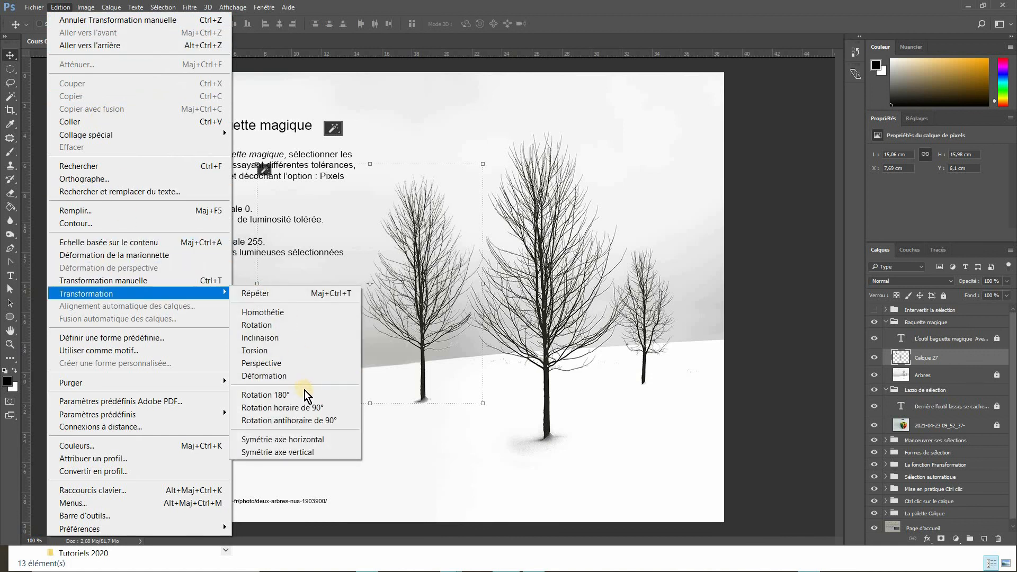
click(295, 439)
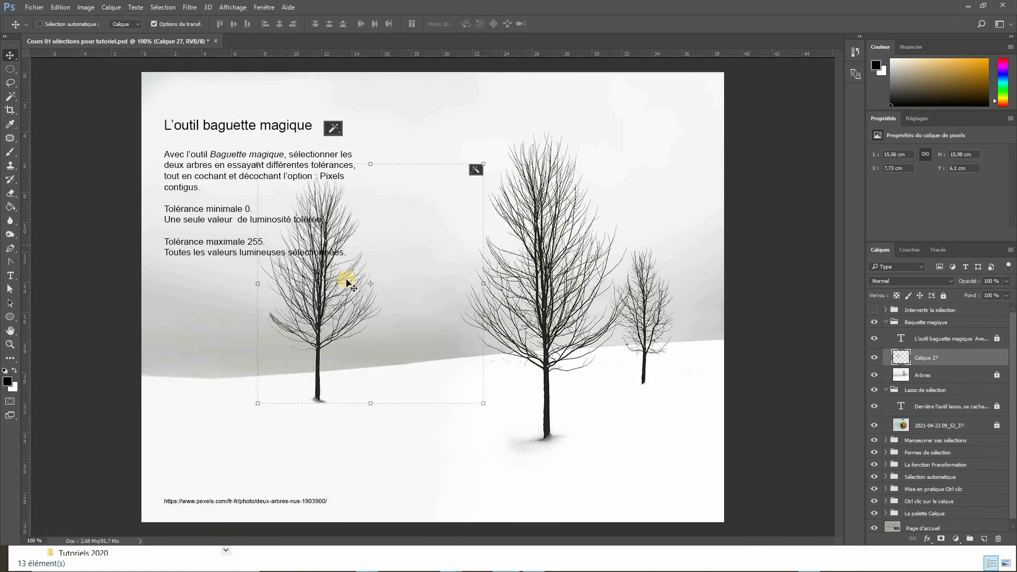
drag(336, 293, 418, 296)
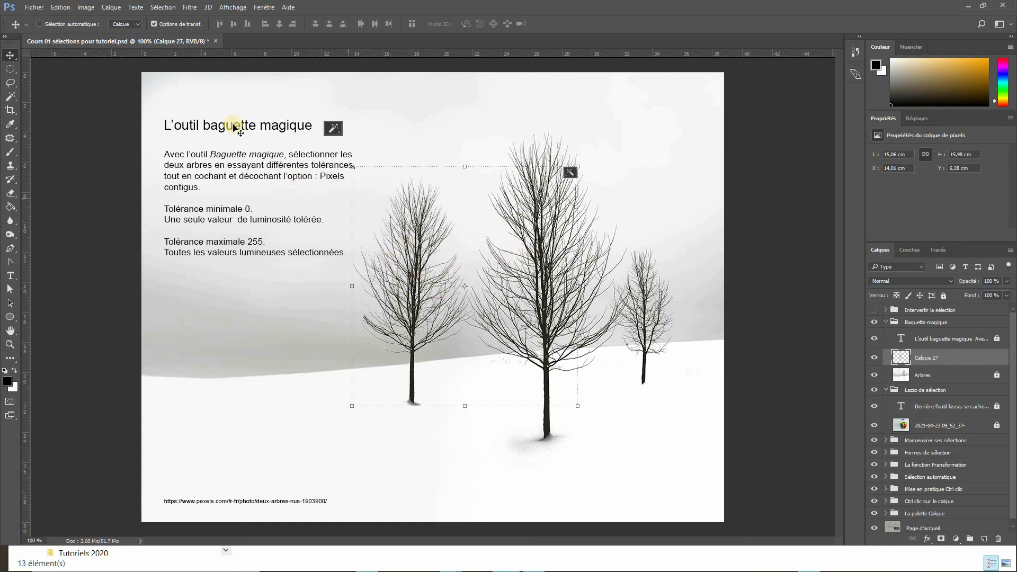
- Puppet-warp the copied tree with pins on its trunk, bend its top slightly, commit, and nudge it right
click(60, 8)
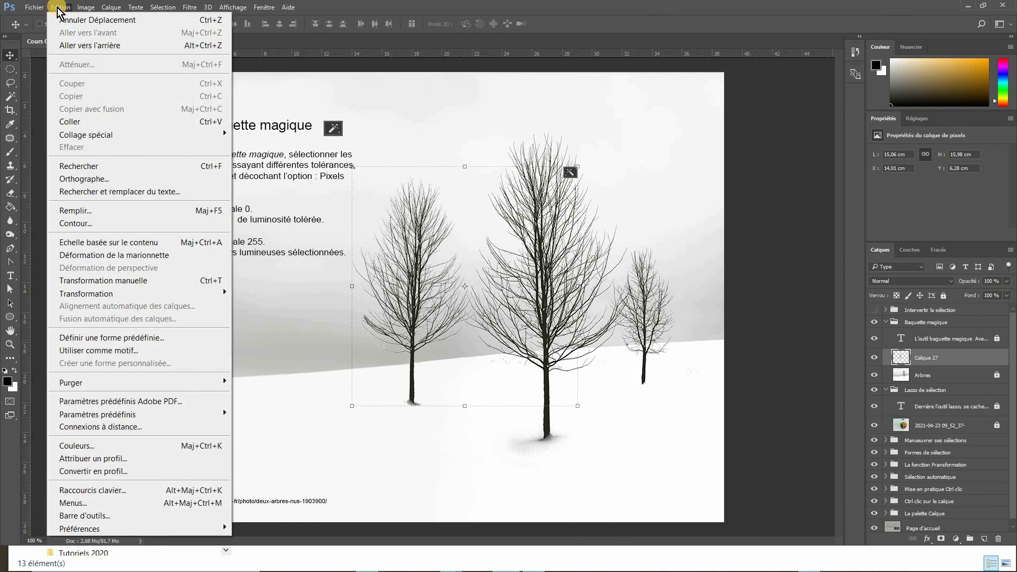
click(102, 257)
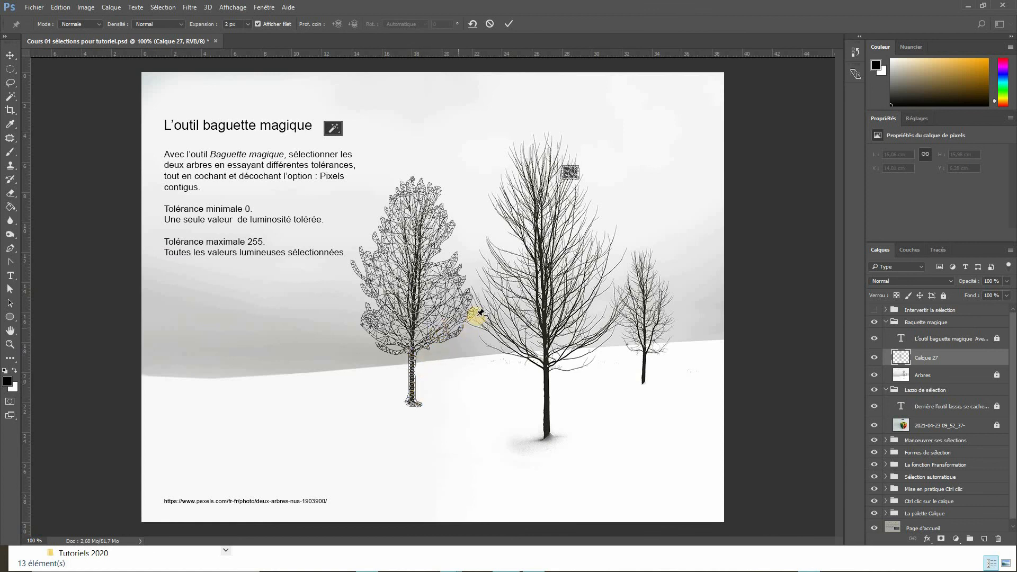
click(416, 287)
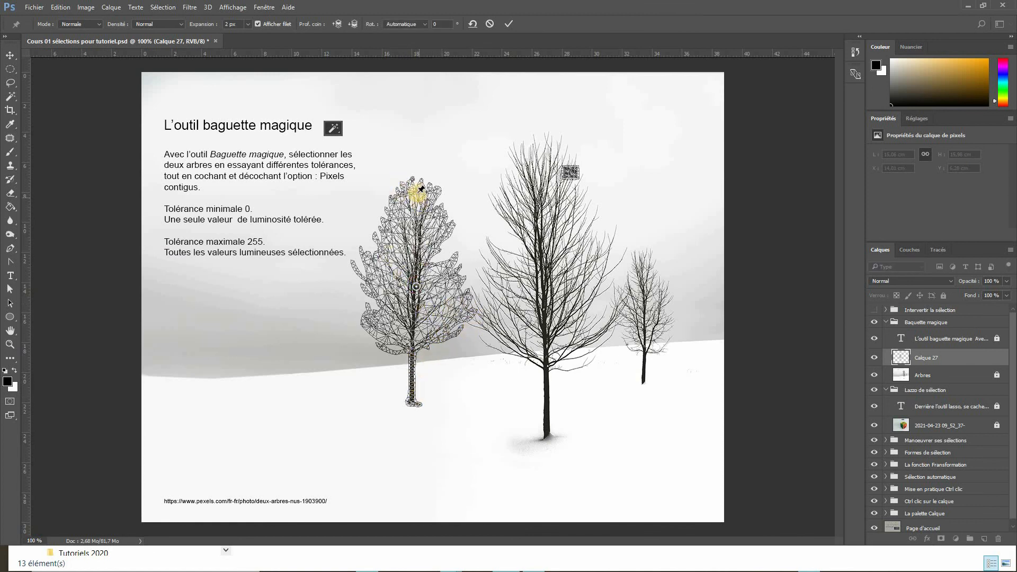
click(413, 401)
drag(414, 194, 409, 200)
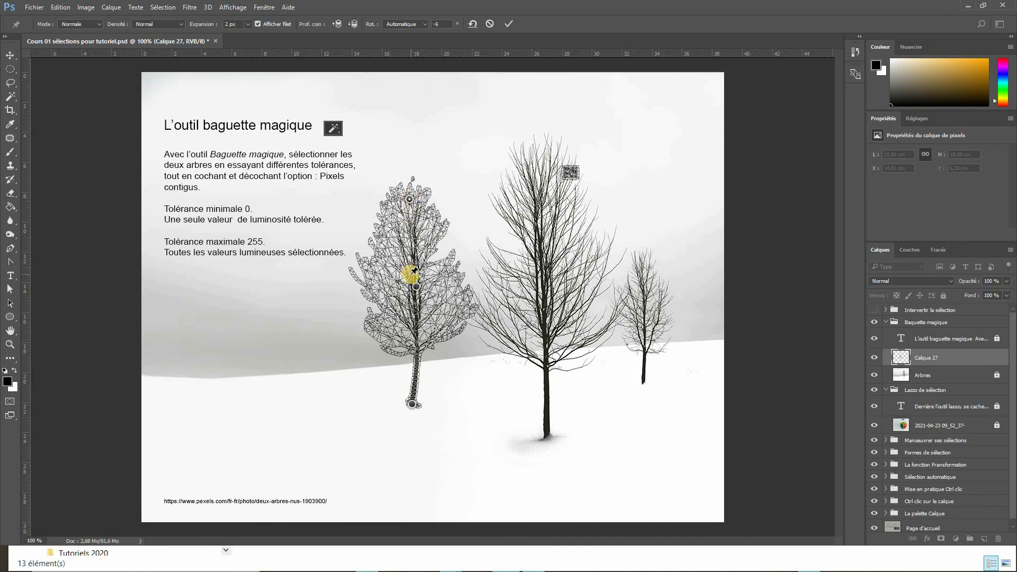
key(Return)
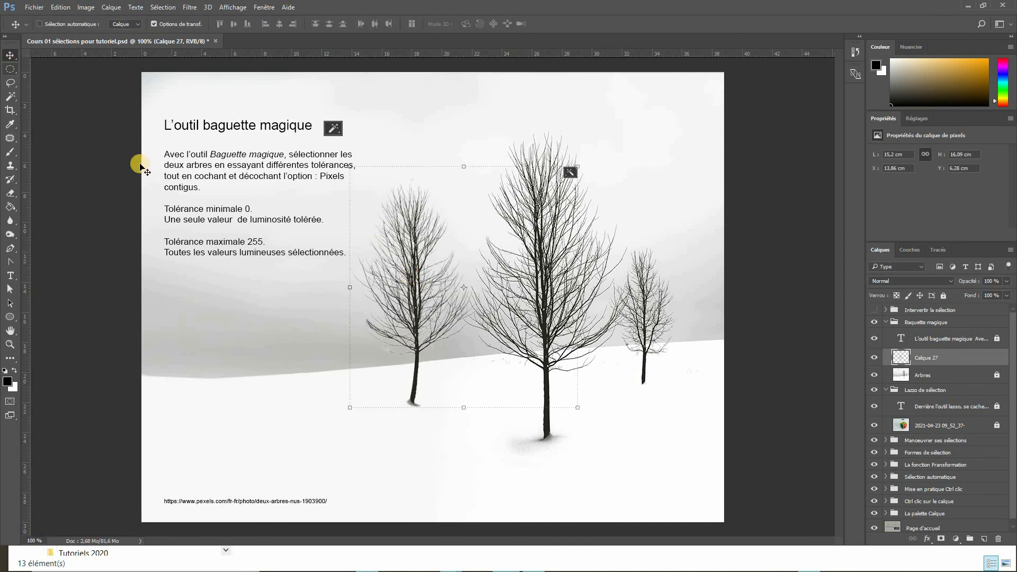
drag(416, 294, 439, 298)
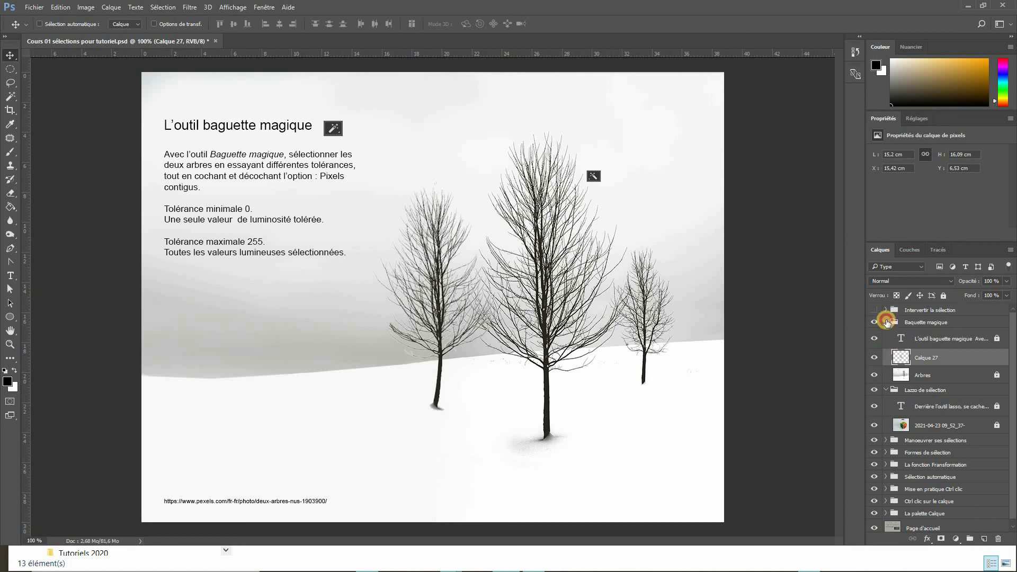
- Collapse the Baguette magique group, reveal and expand the Intervertir la sélection group, and select the chicken photo layer
click(887, 322)
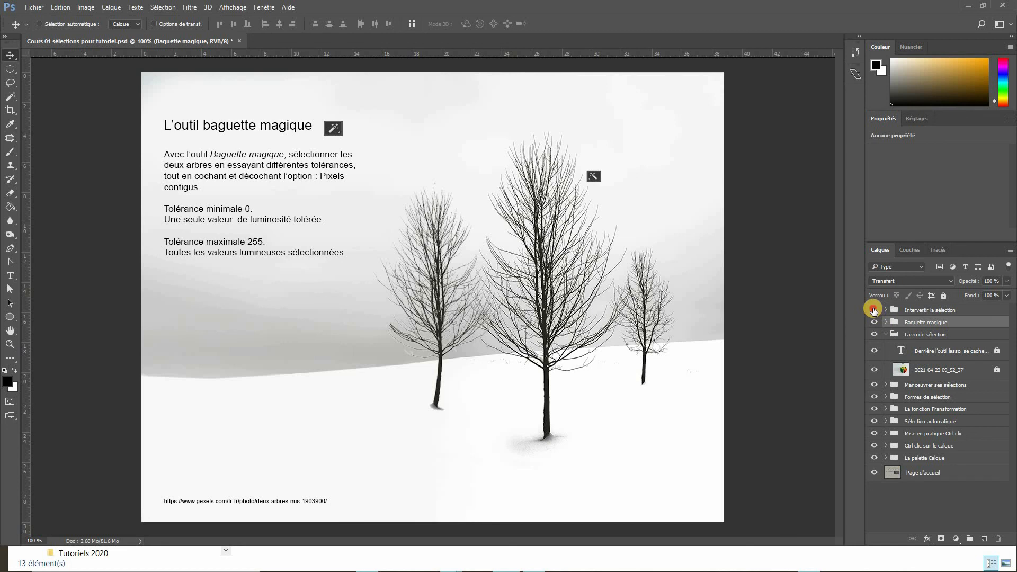
click(874, 310)
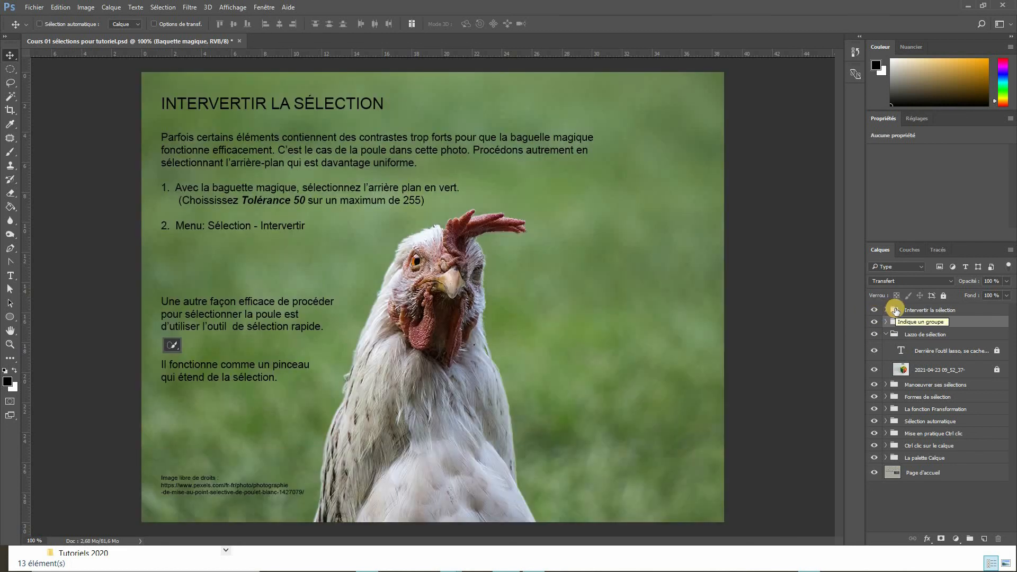
click(895, 311)
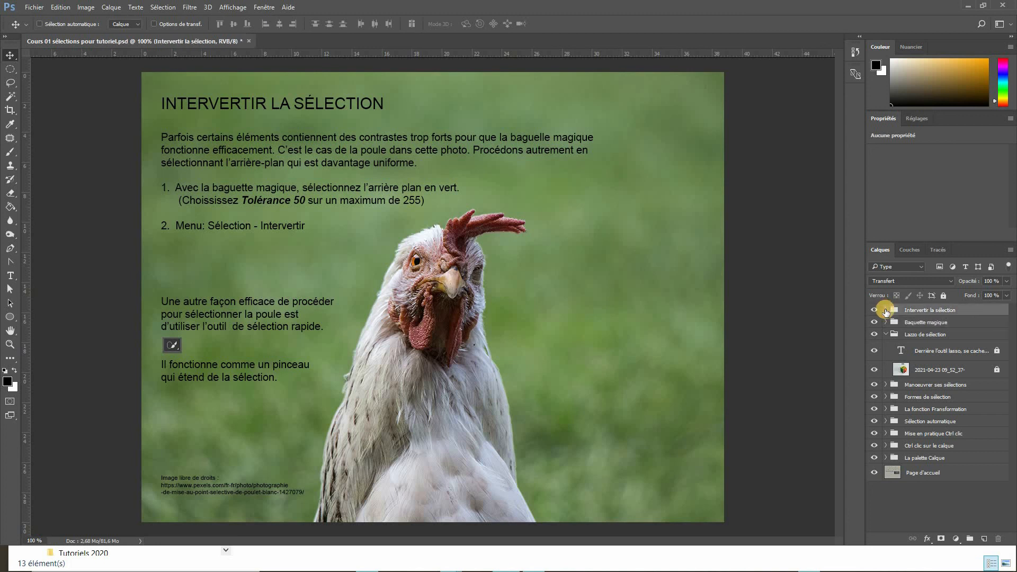
click(886, 310)
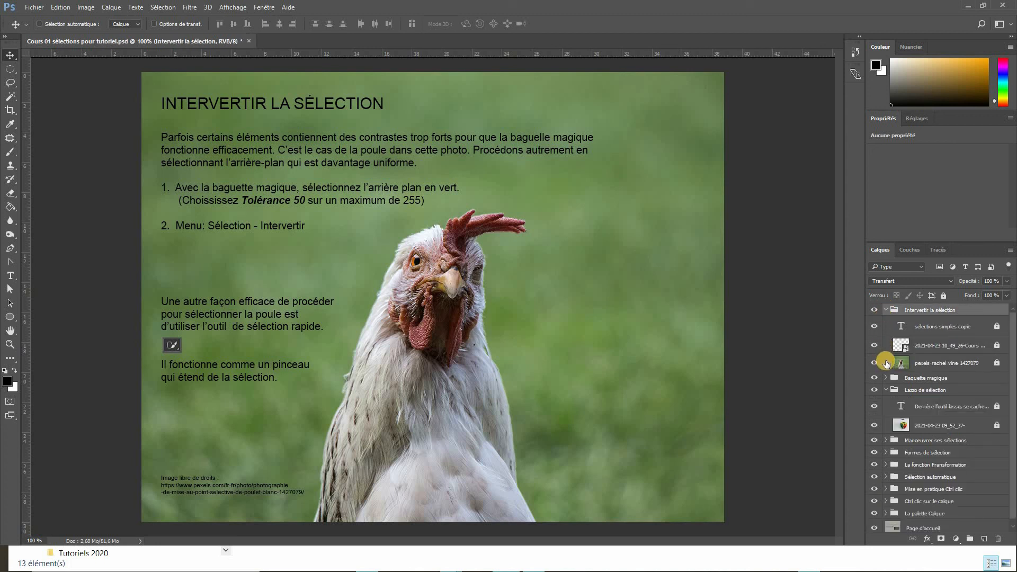
click(935, 364)
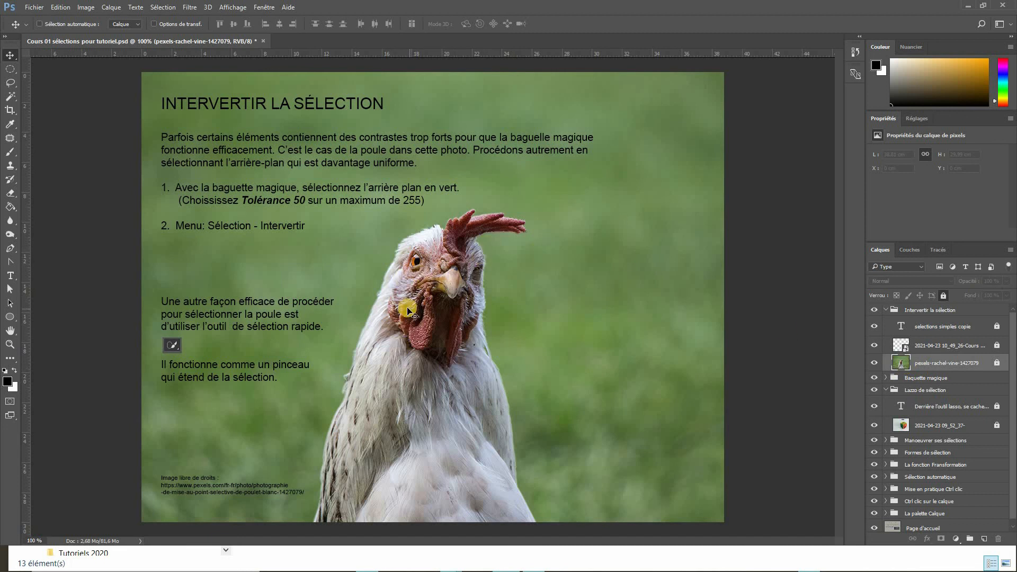
- Select the green background with the Magic Wand at tolerance 50 with contiguous pixels enabled
key(w)
text(50)
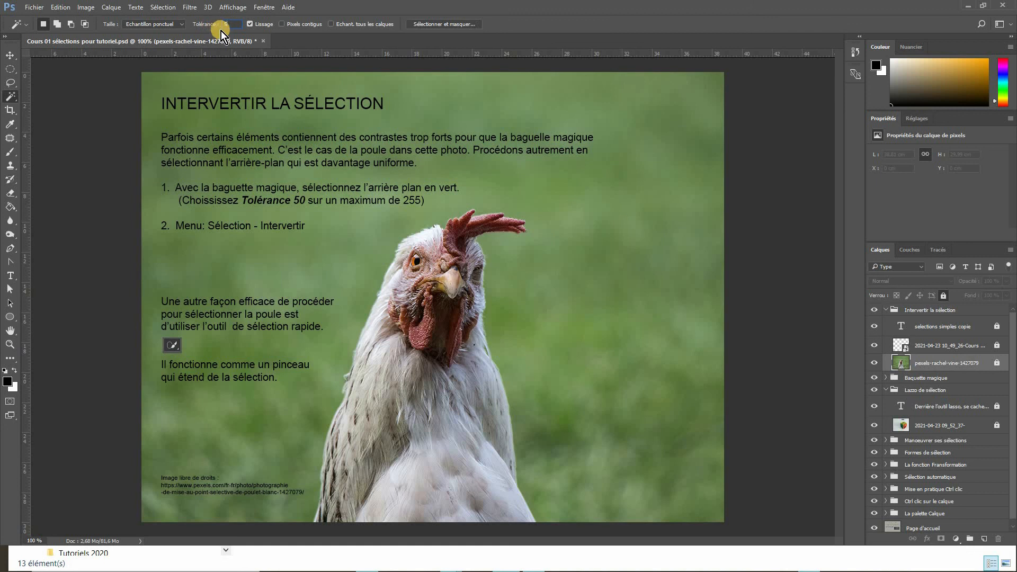
click(281, 23)
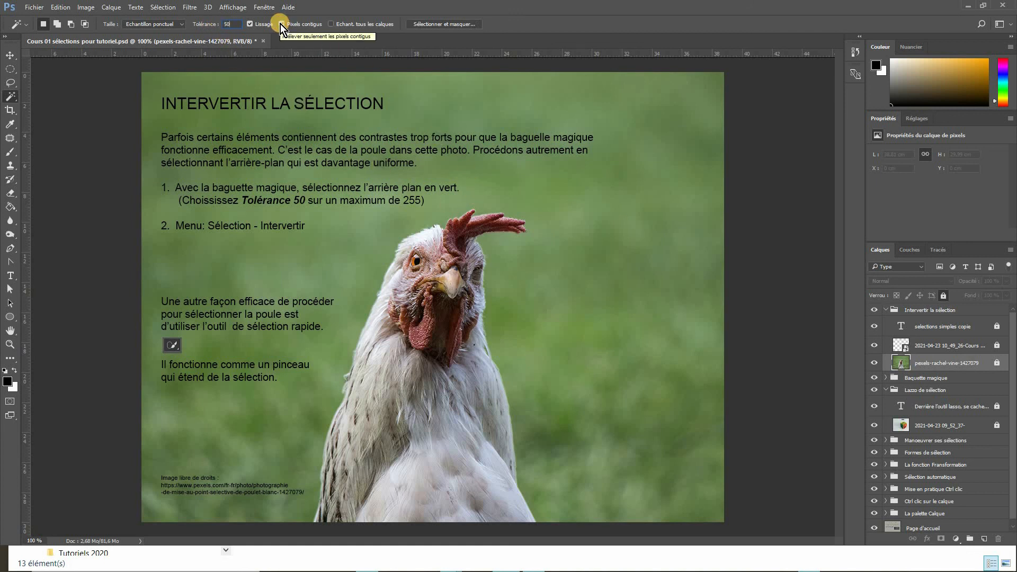
click(594, 224)
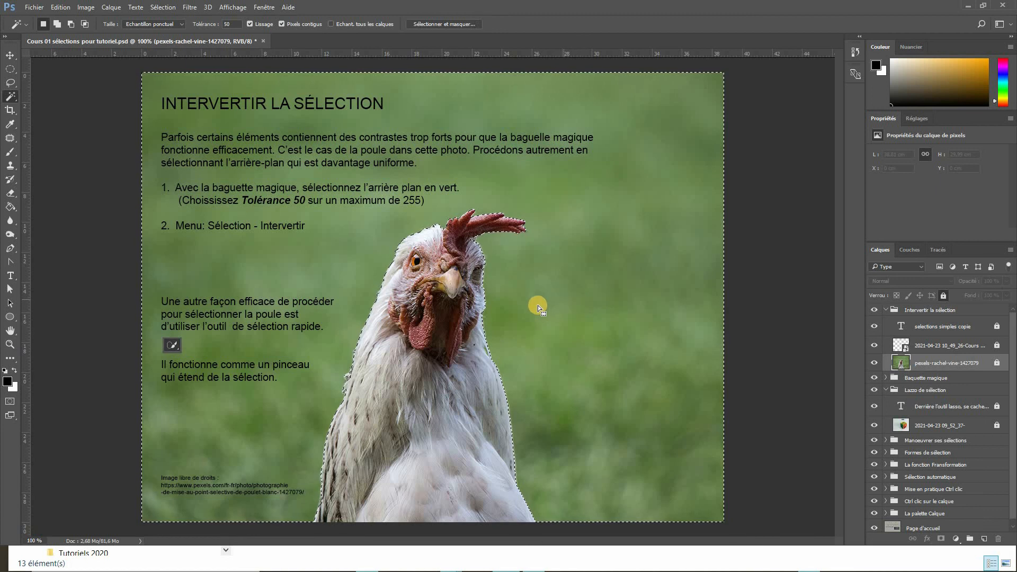
- Invert the selection and copy the selected chicken onto a new layer
click(163, 8)
click(173, 58)
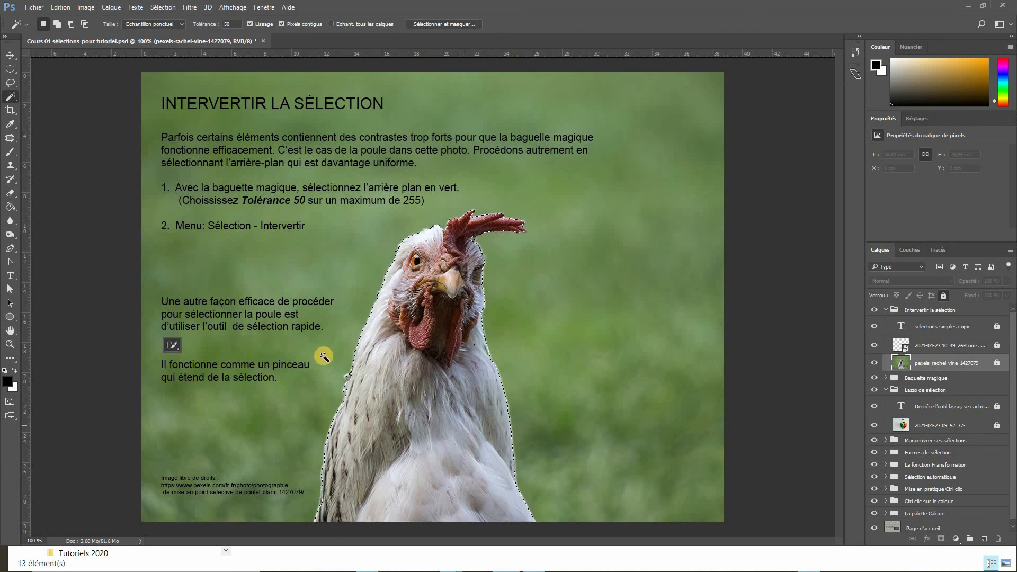
click(10, 56)
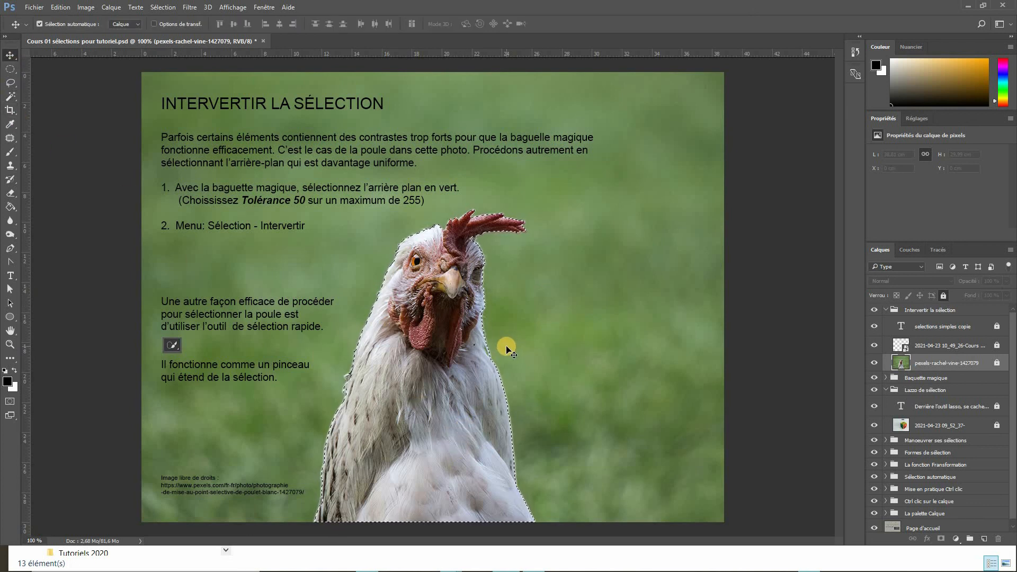
key(ctrl+j)
- Enable auto-select, move the chicken copy to the right, and duplicate it several times across the photo
click(40, 24)
drag(445, 387, 541, 388)
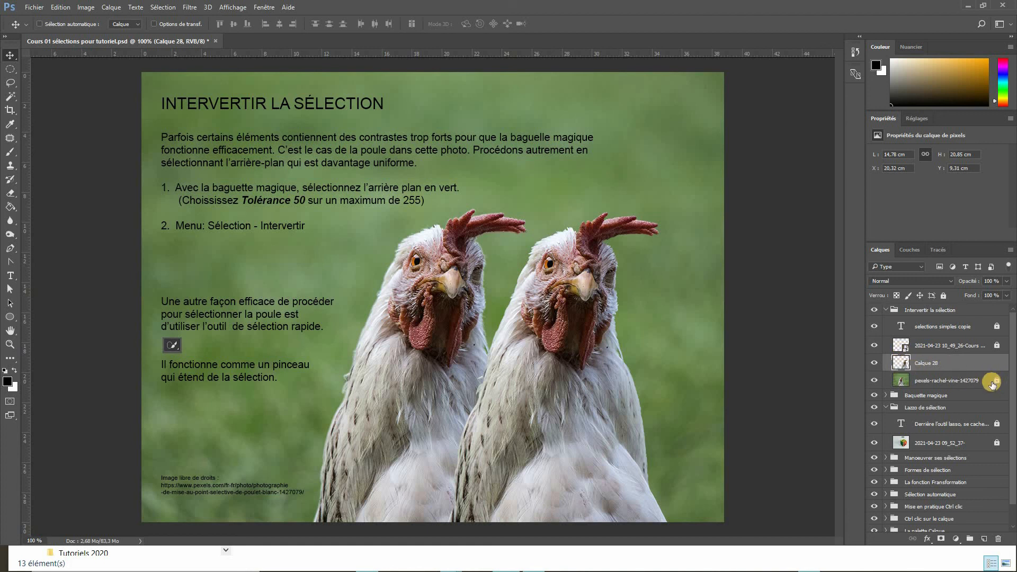
drag(353, 360, 690, 393)
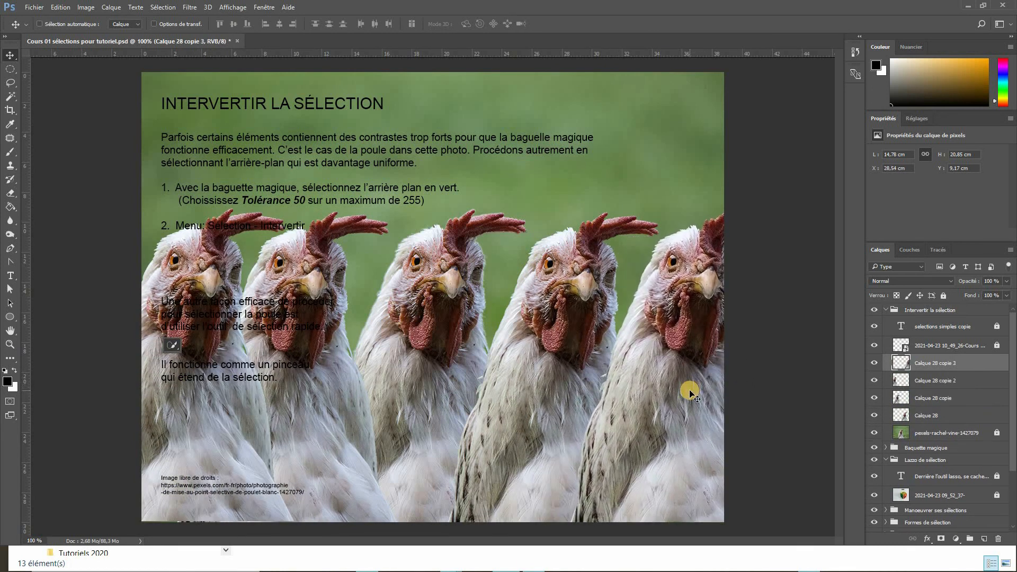